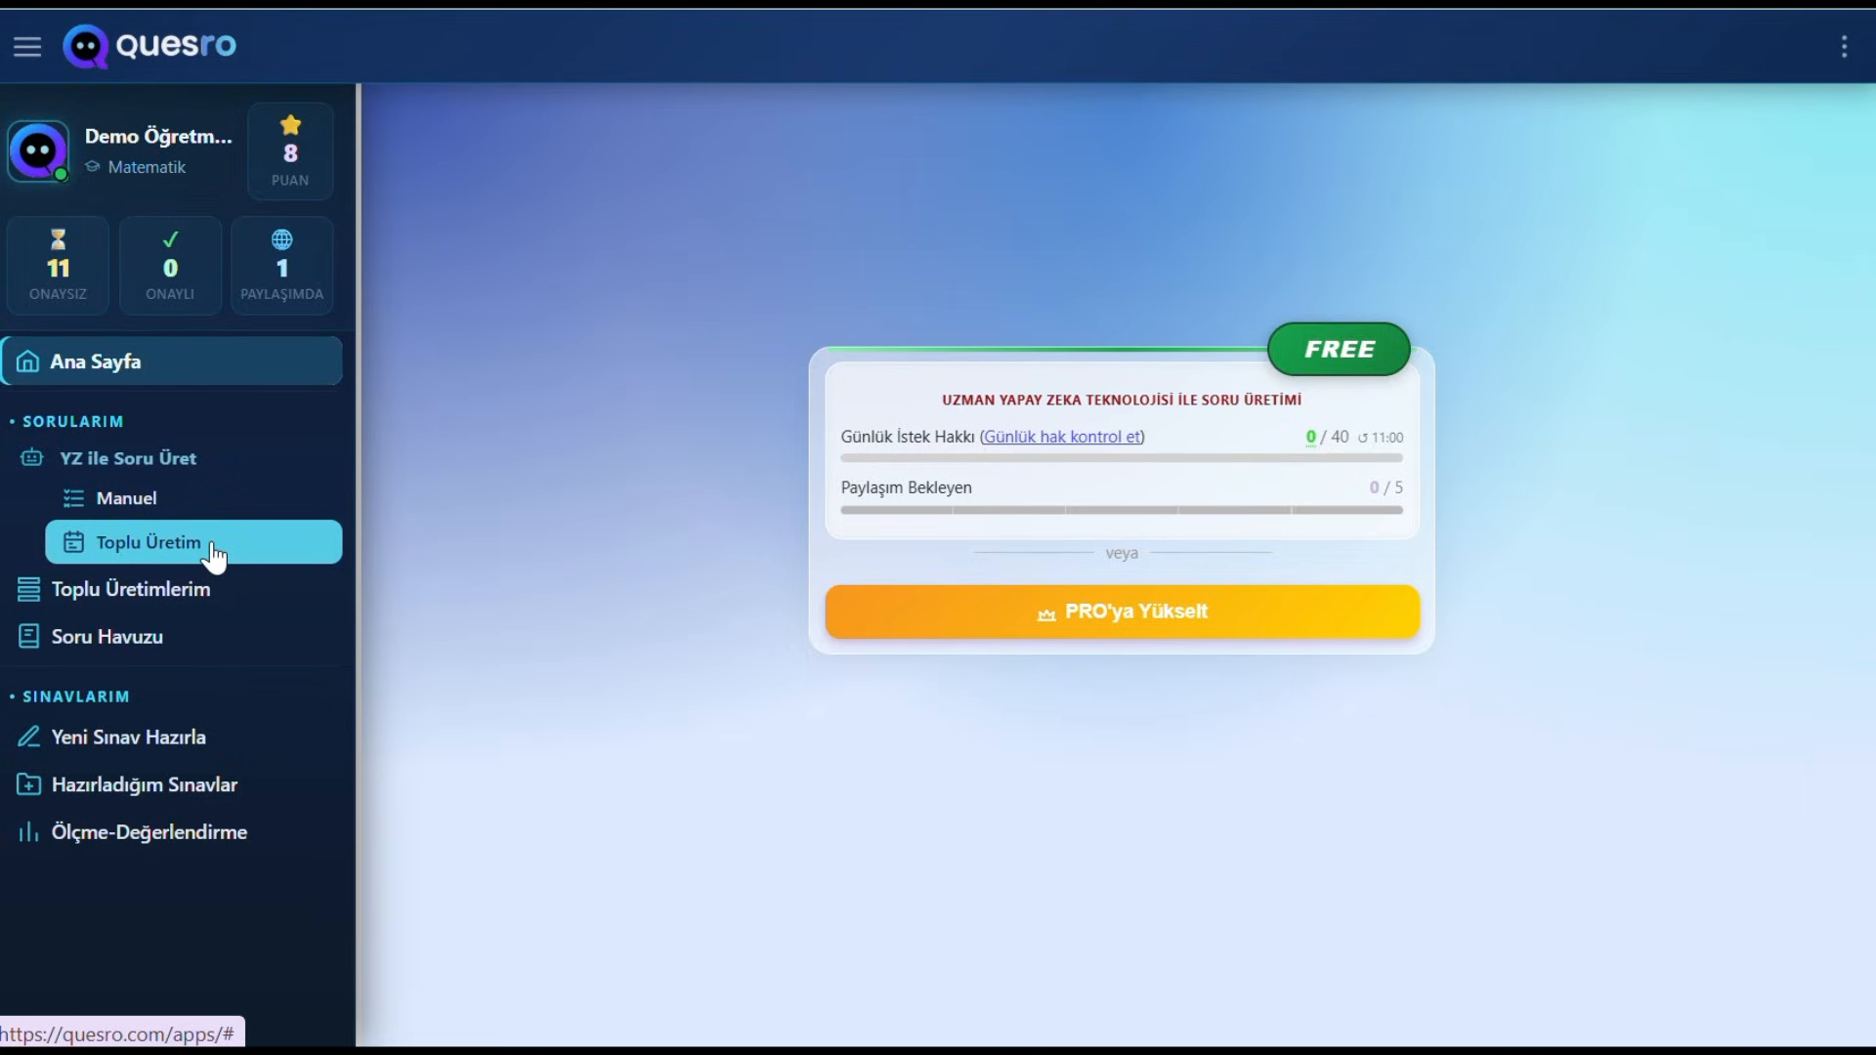
# Step: Open the Toplu Üretim page and preview the Senaryo and Ref. Sınav modes before returning to Otomatik
pyautogui.click(212, 547)
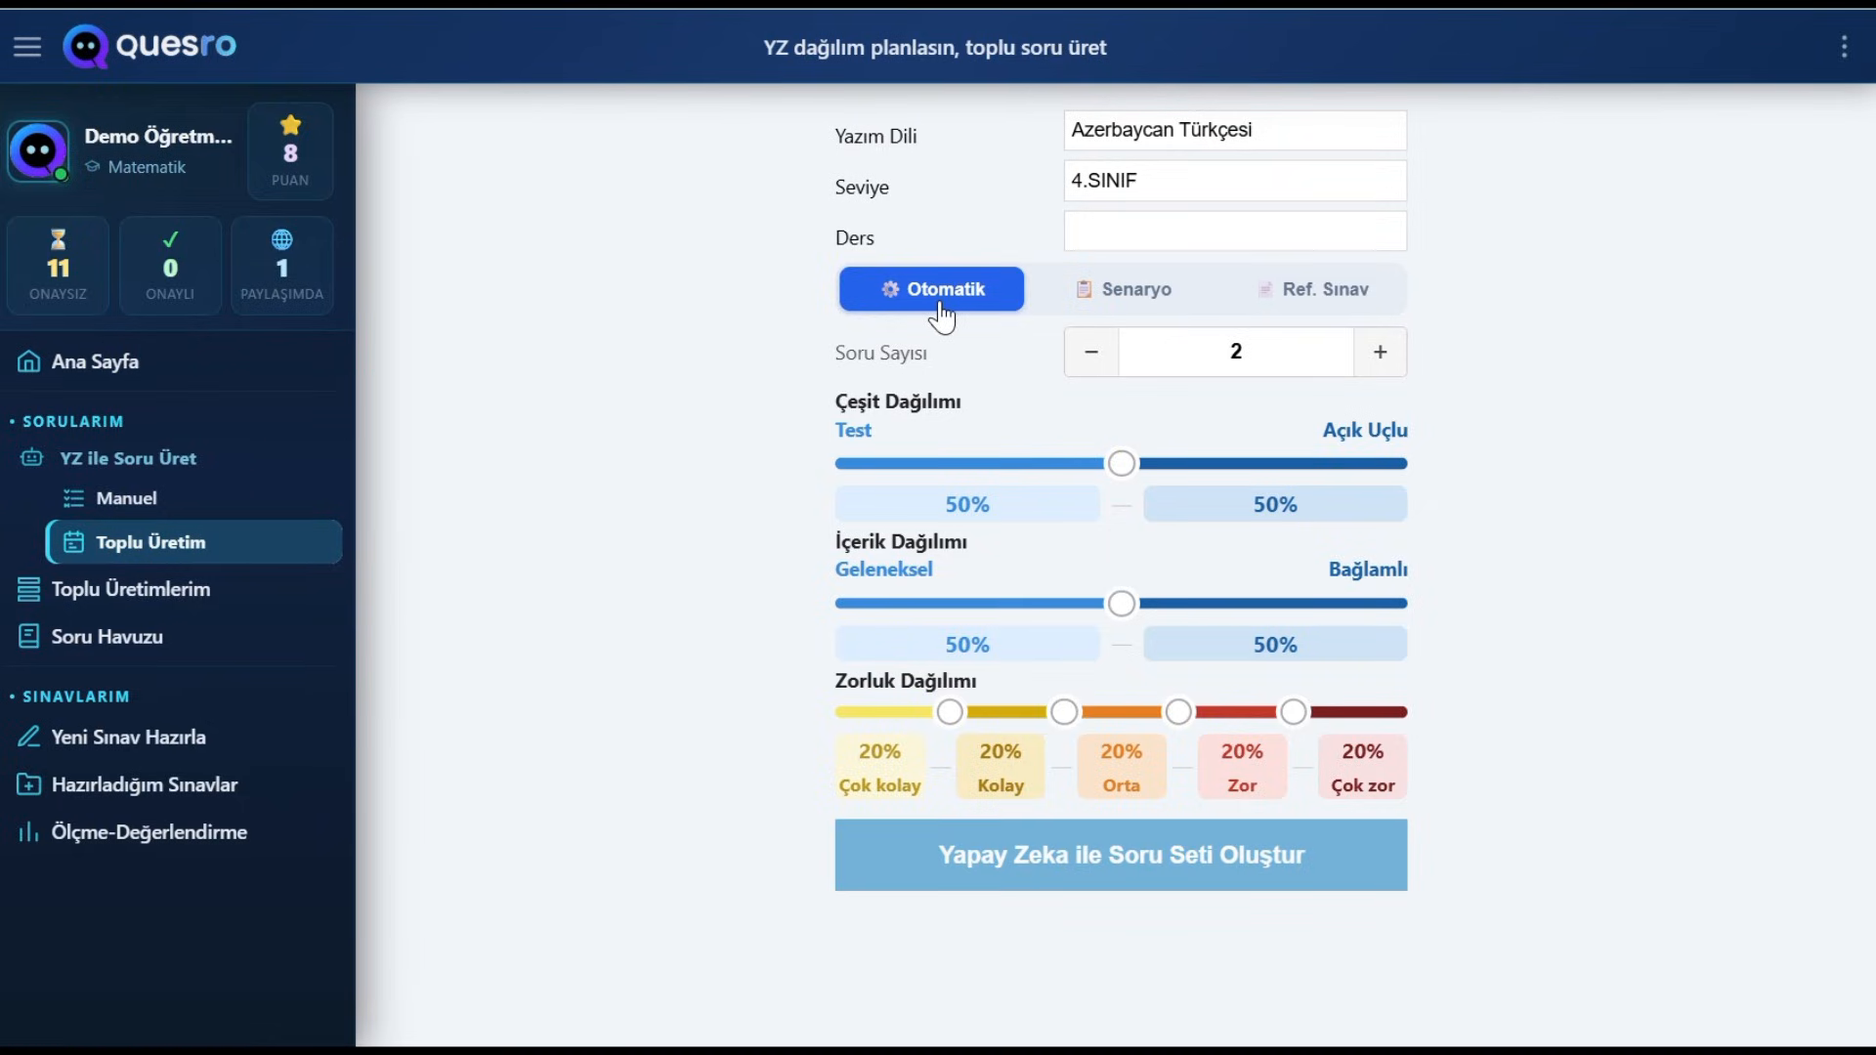
pyautogui.click(1151, 311)
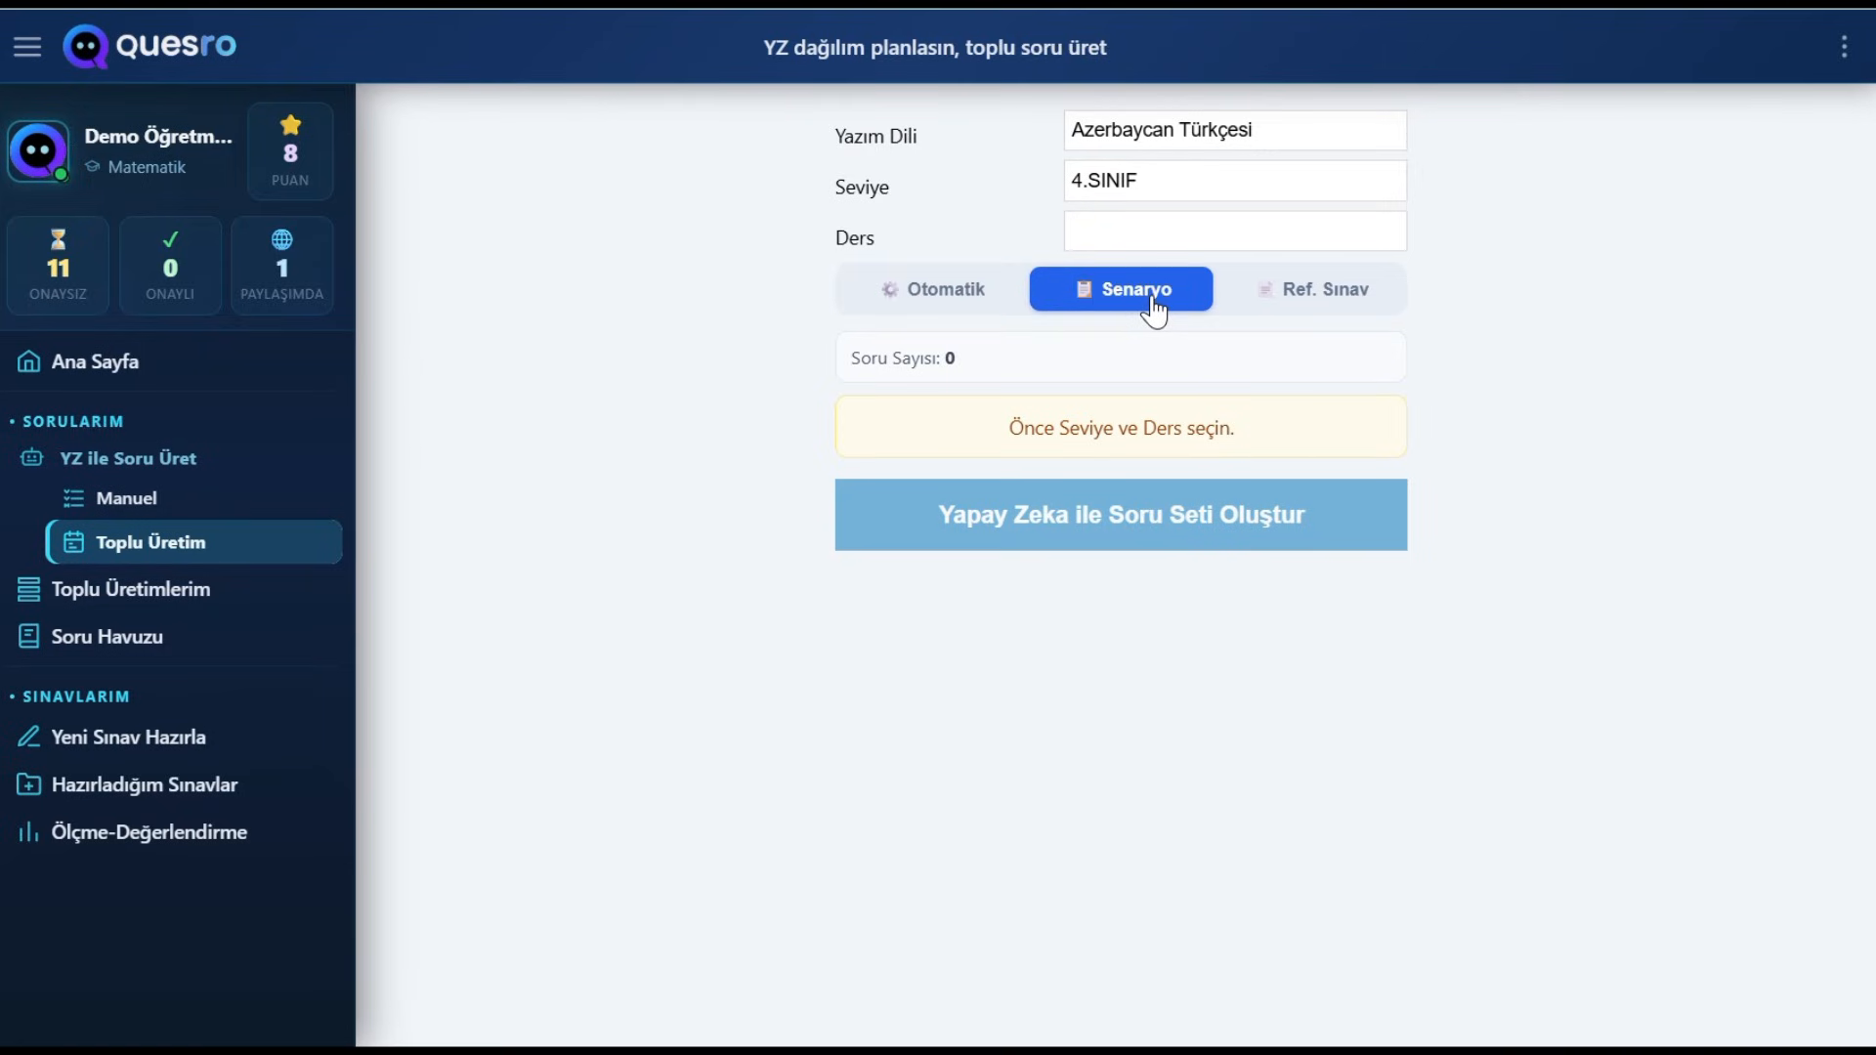
pyautogui.click(1338, 311)
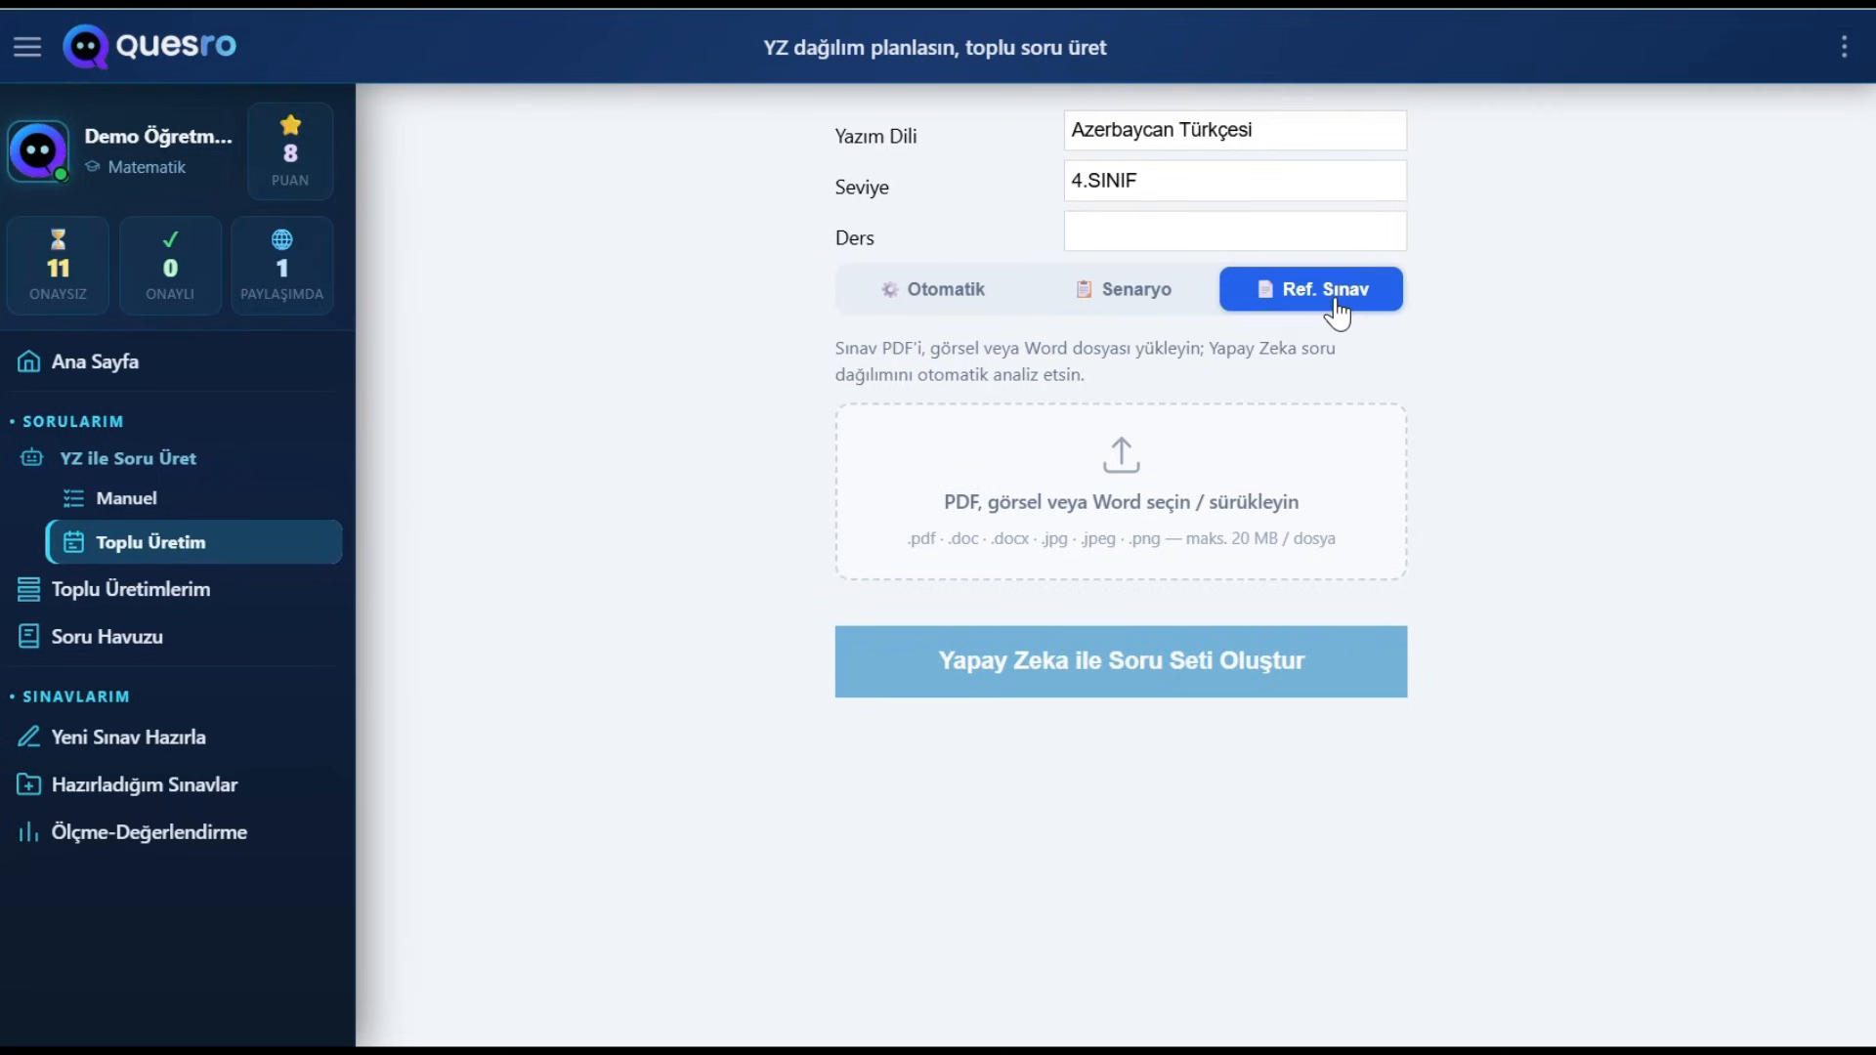
pyautogui.click(953, 309)
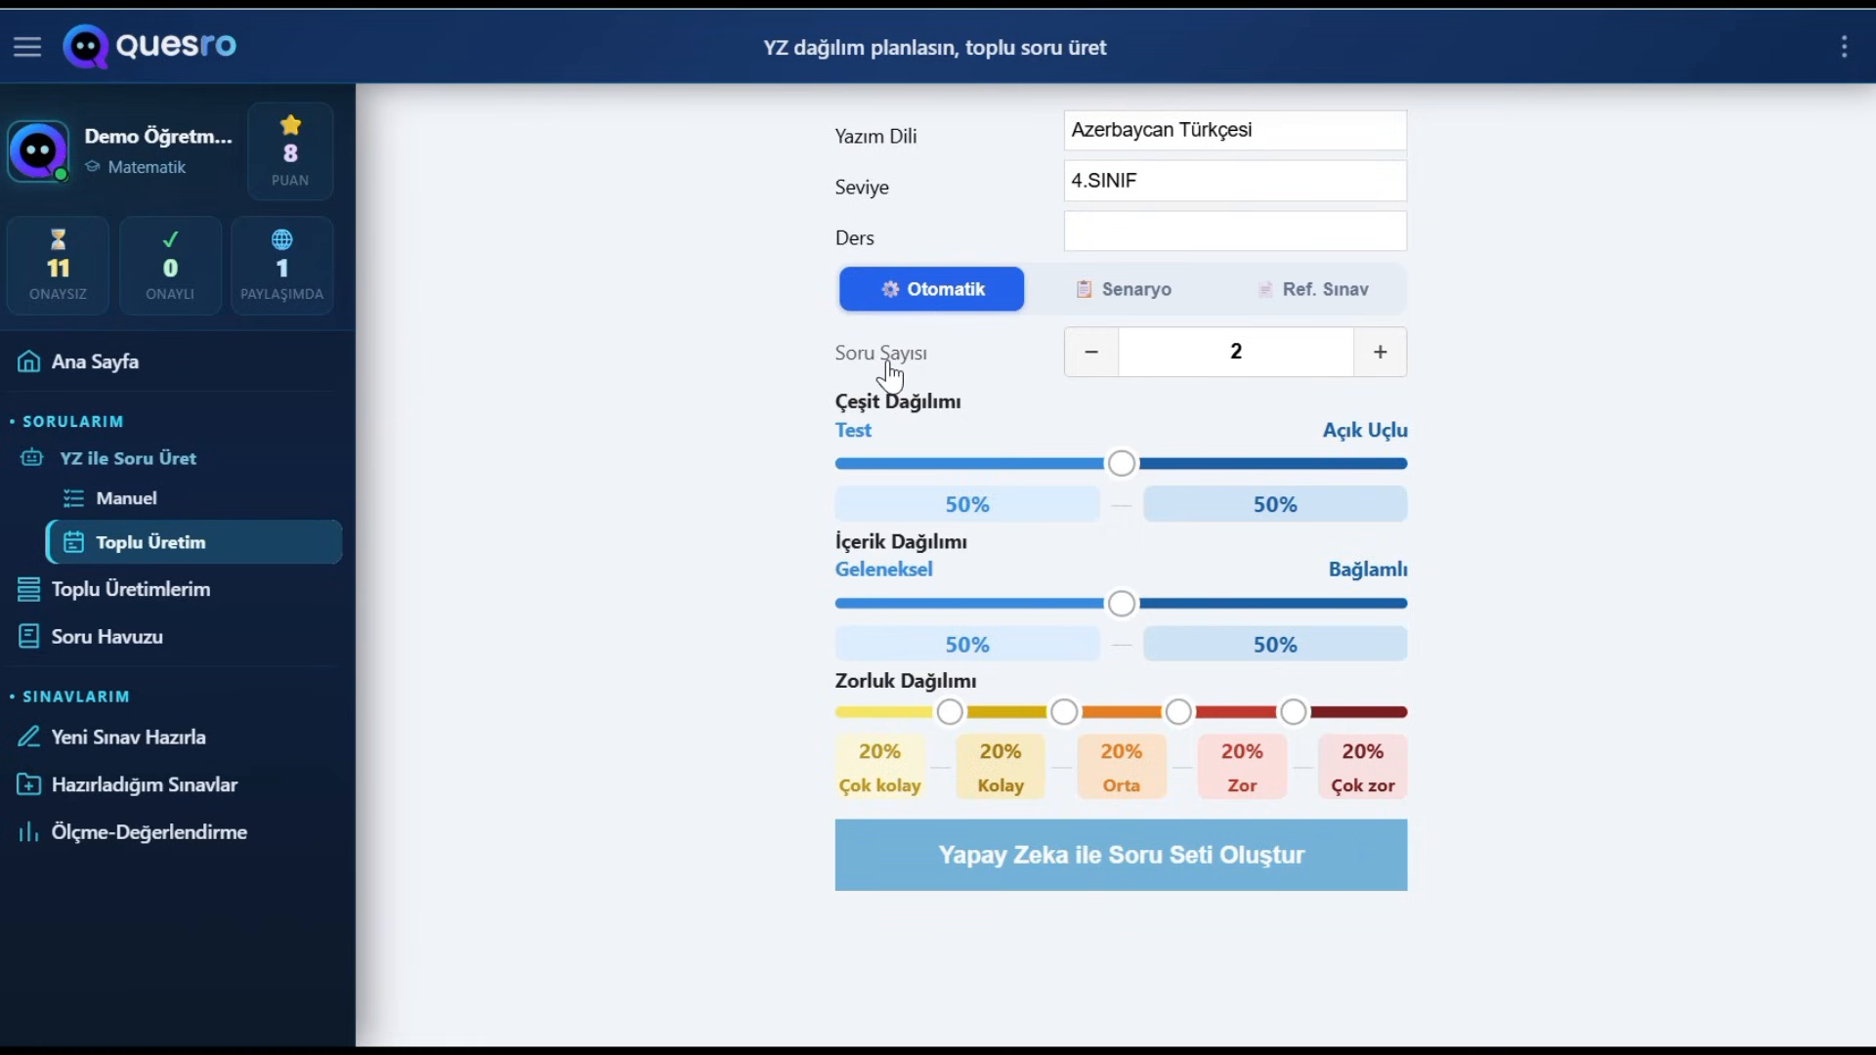
# Step: Set the writing language to Türkçe, the level to 10.SINIF and the subject to MATEMATİK
pyautogui.click(1176, 137)
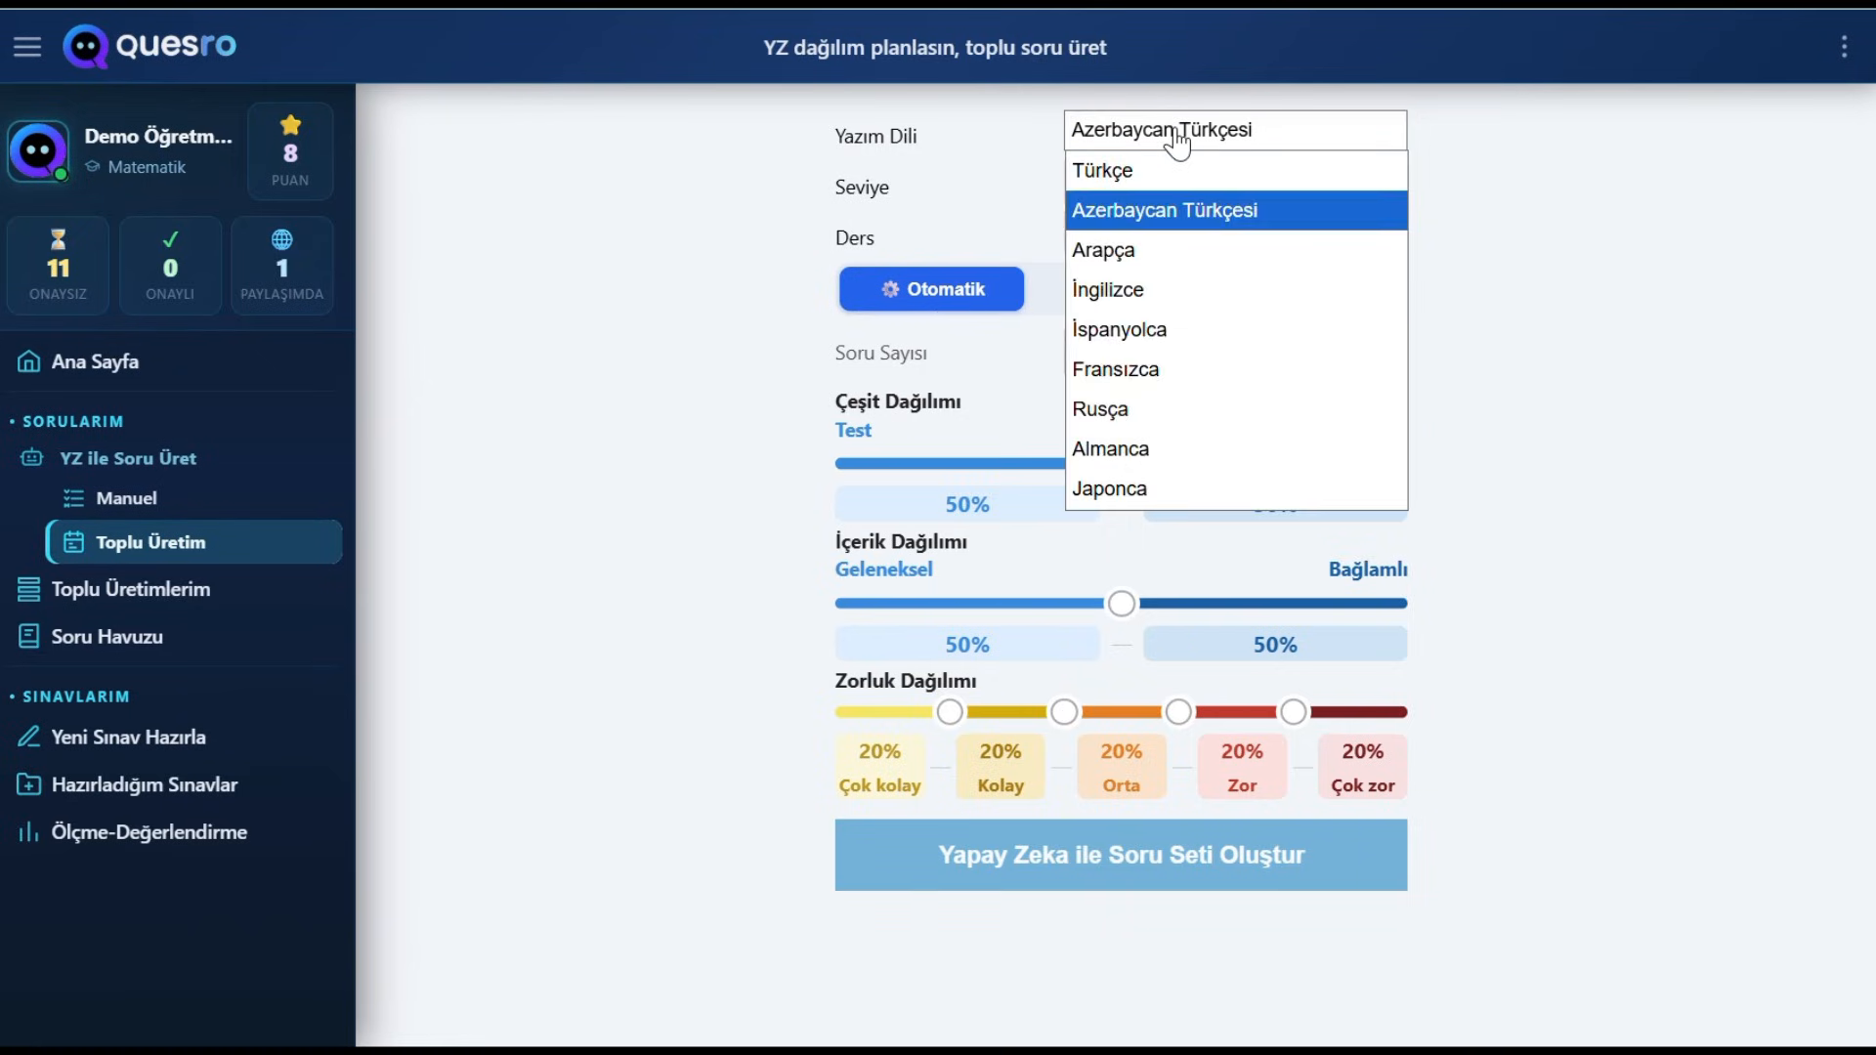
pyautogui.click(1175, 171)
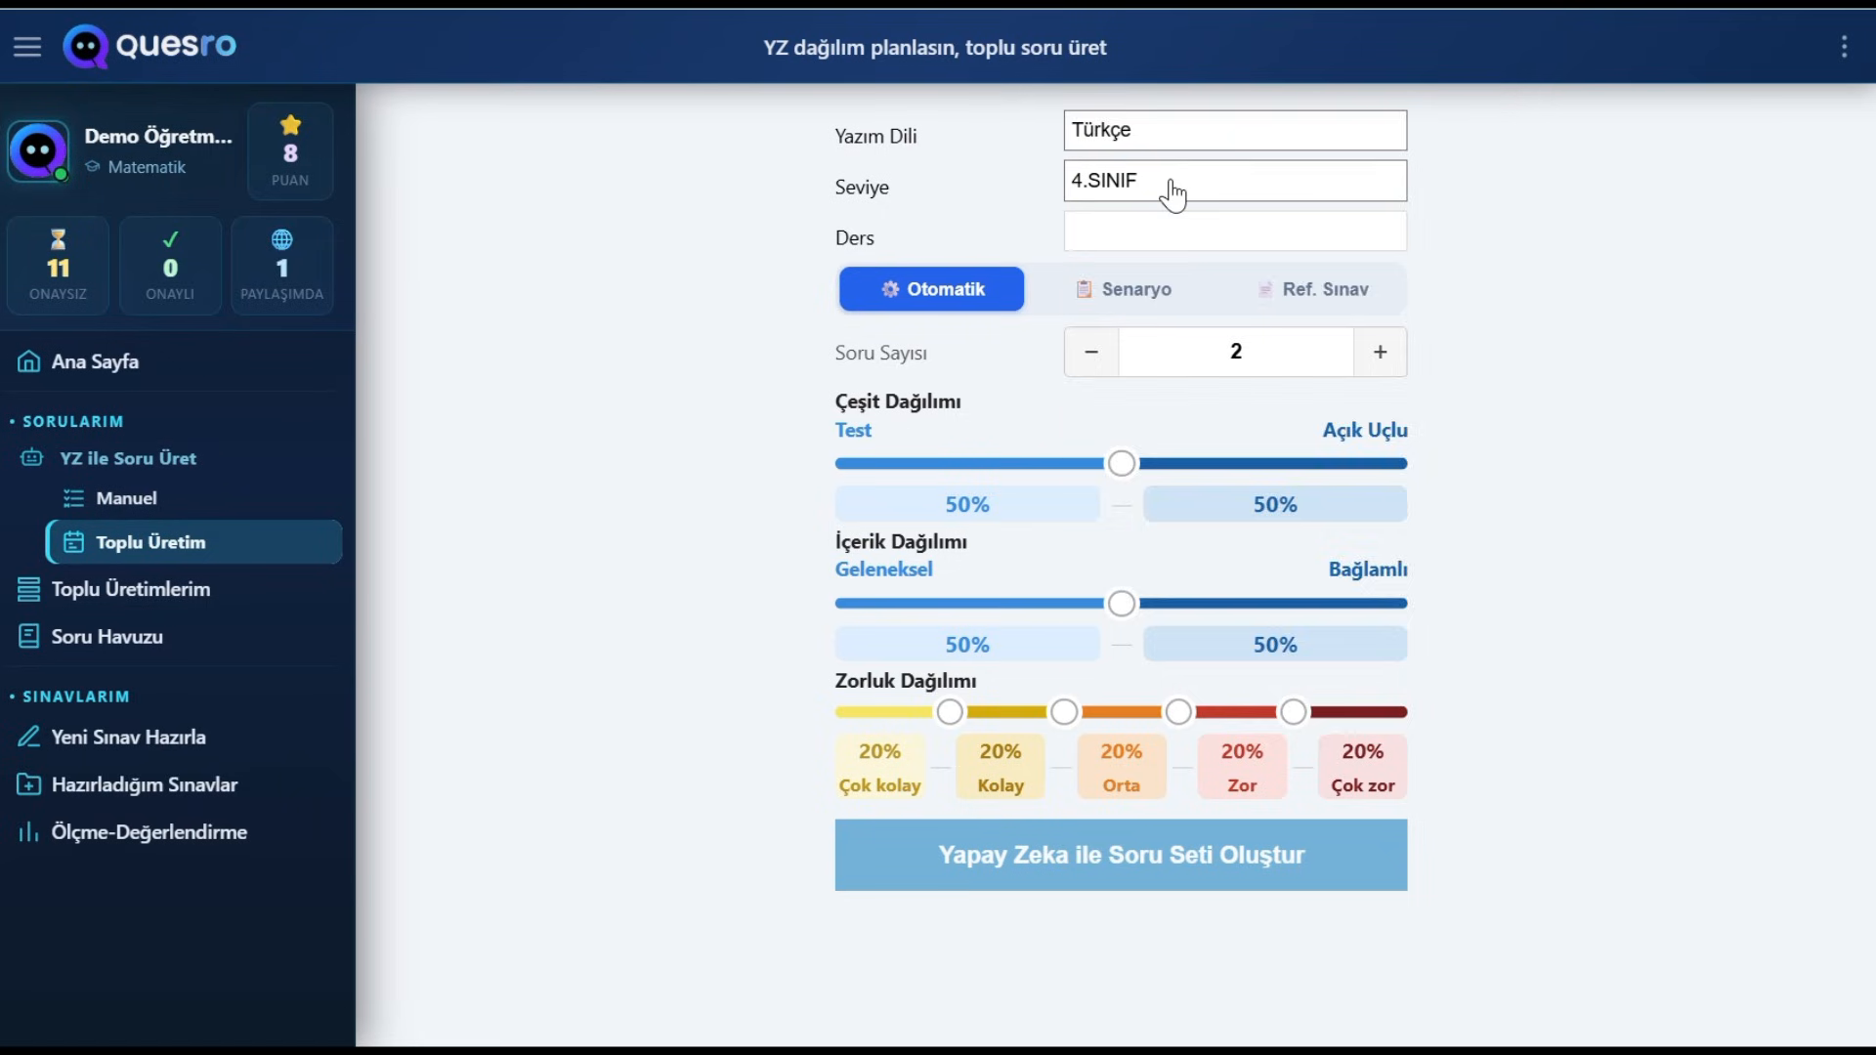
pyautogui.click(1176, 191)
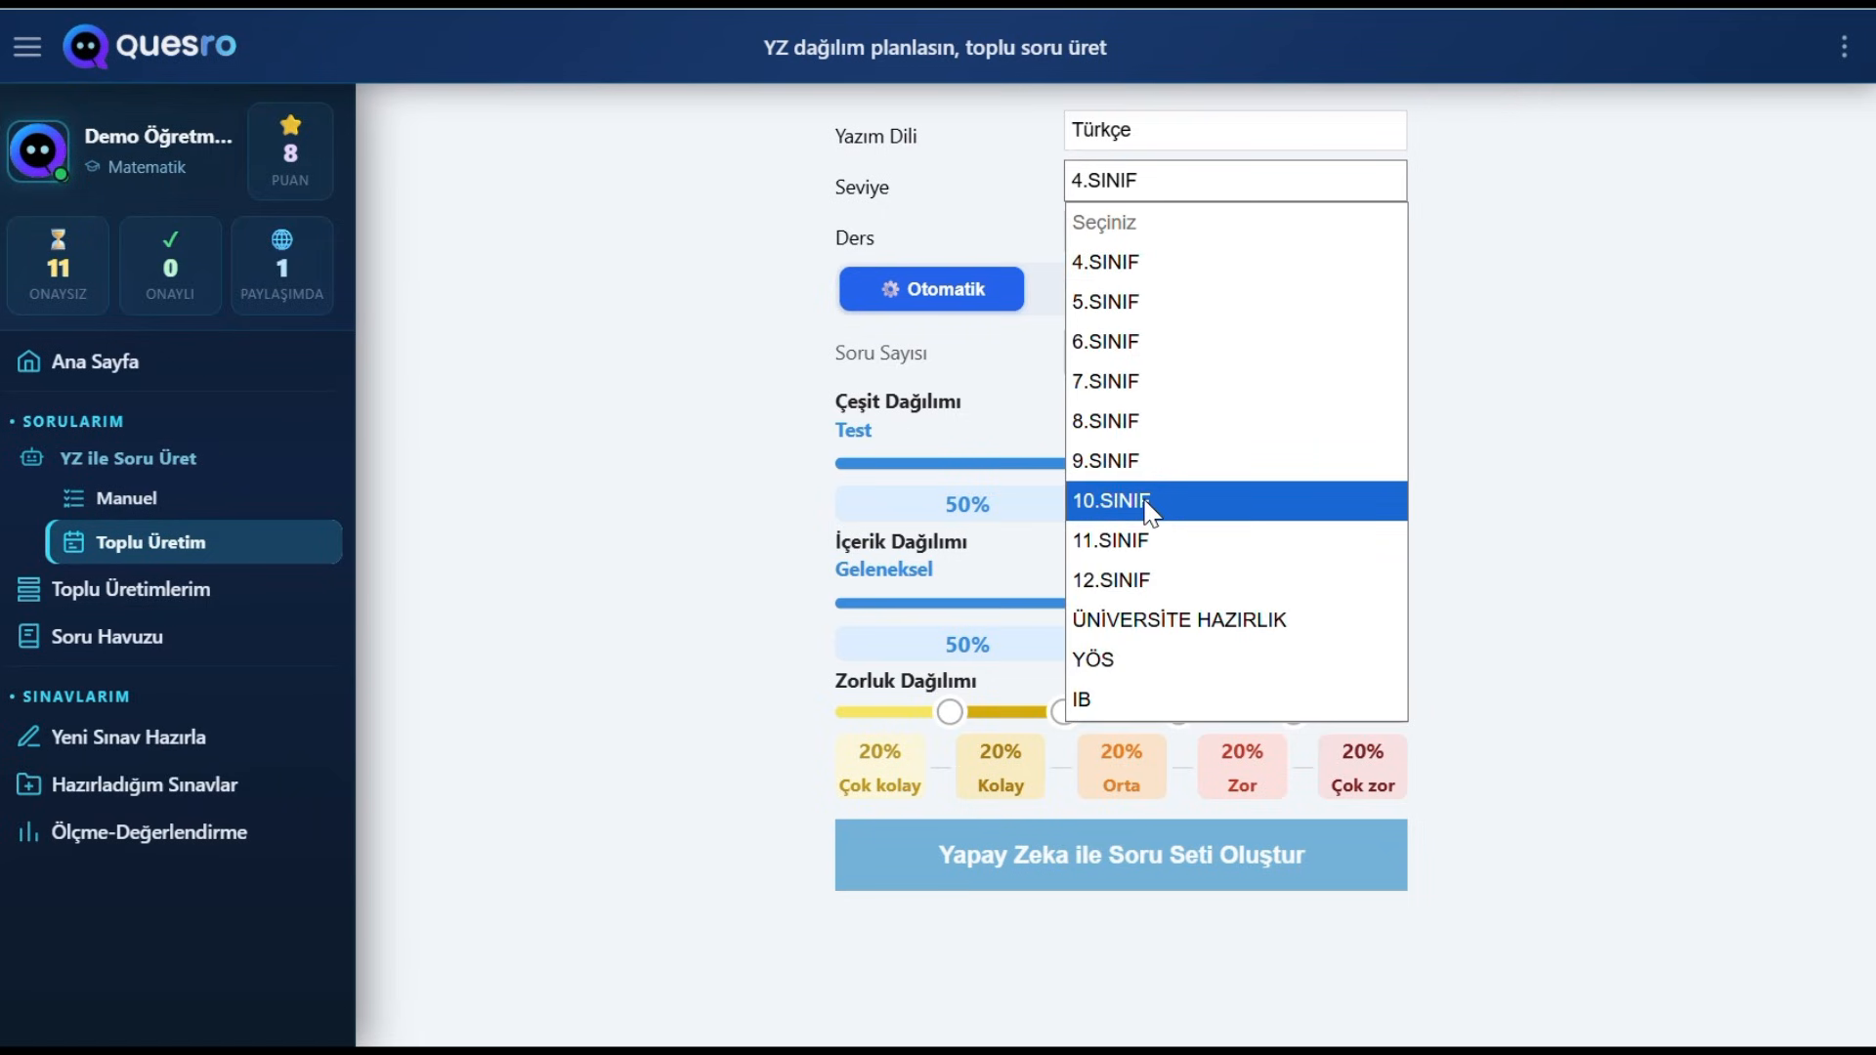
pyautogui.click(1145, 501)
pyautogui.click(1172, 235)
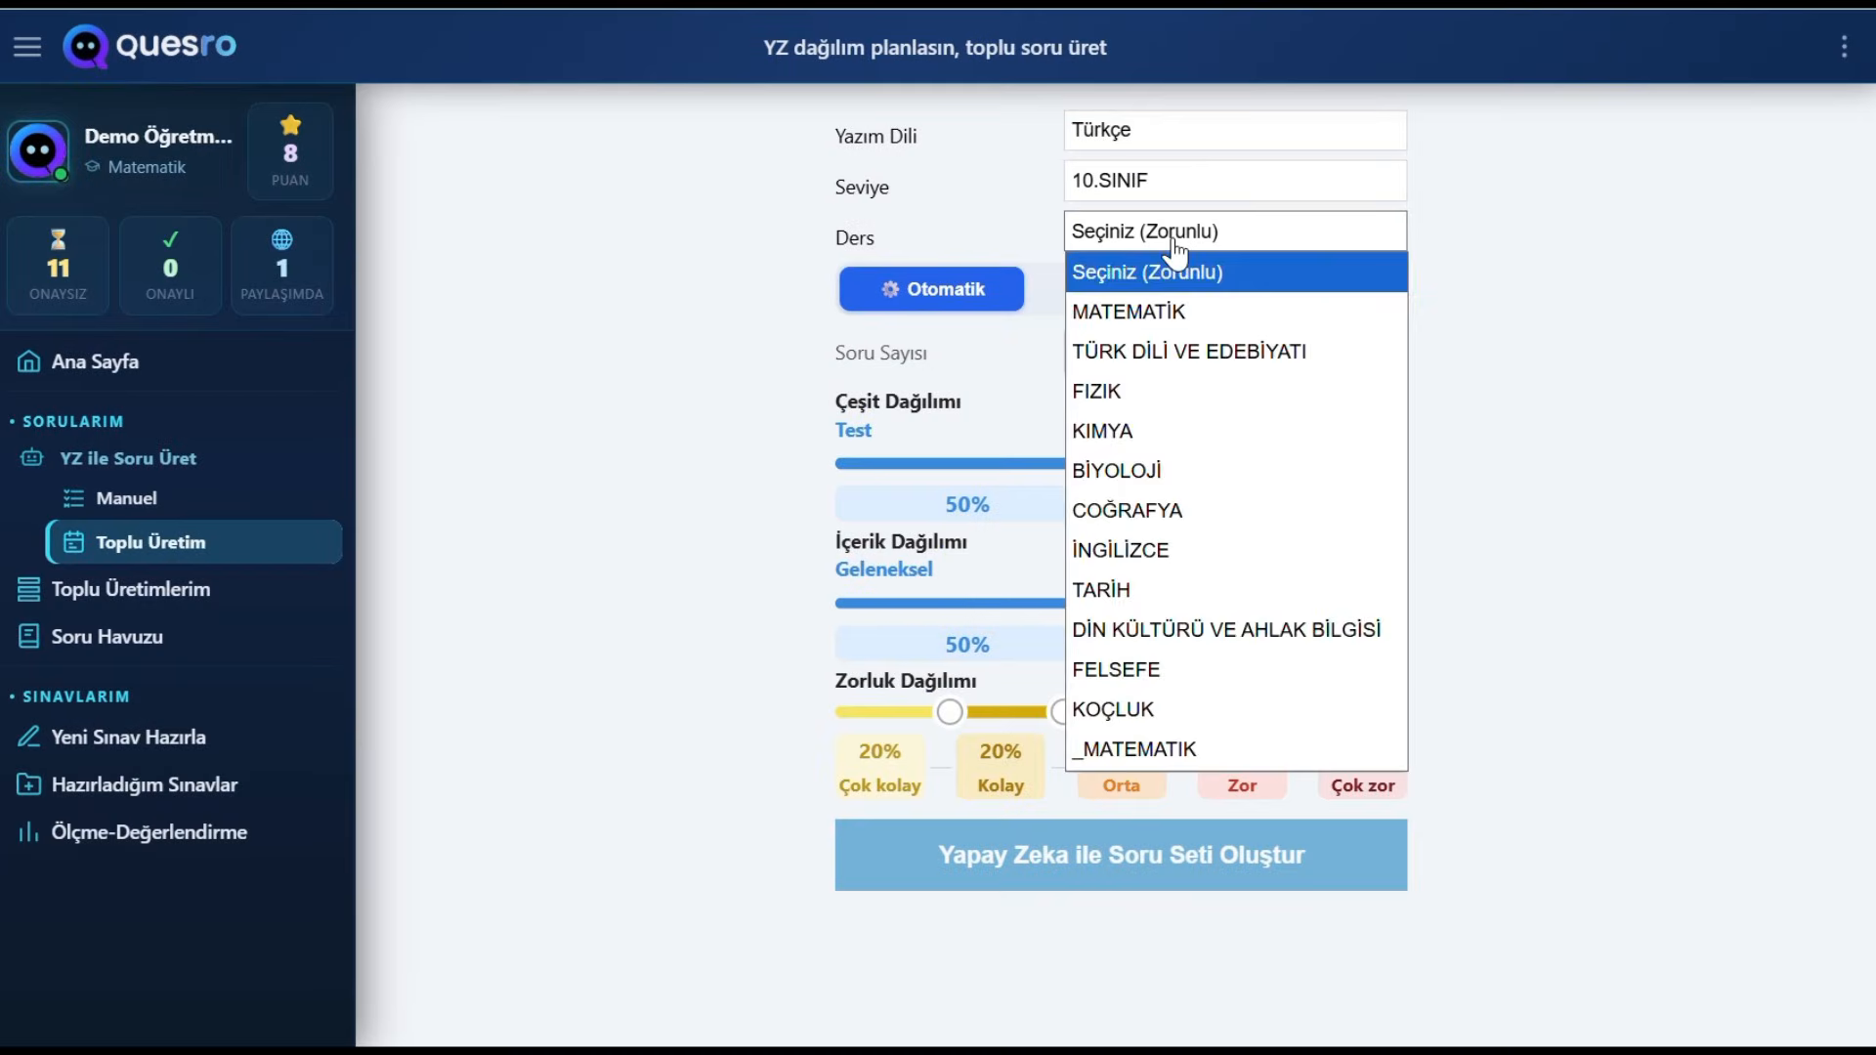
pyautogui.click(1168, 313)
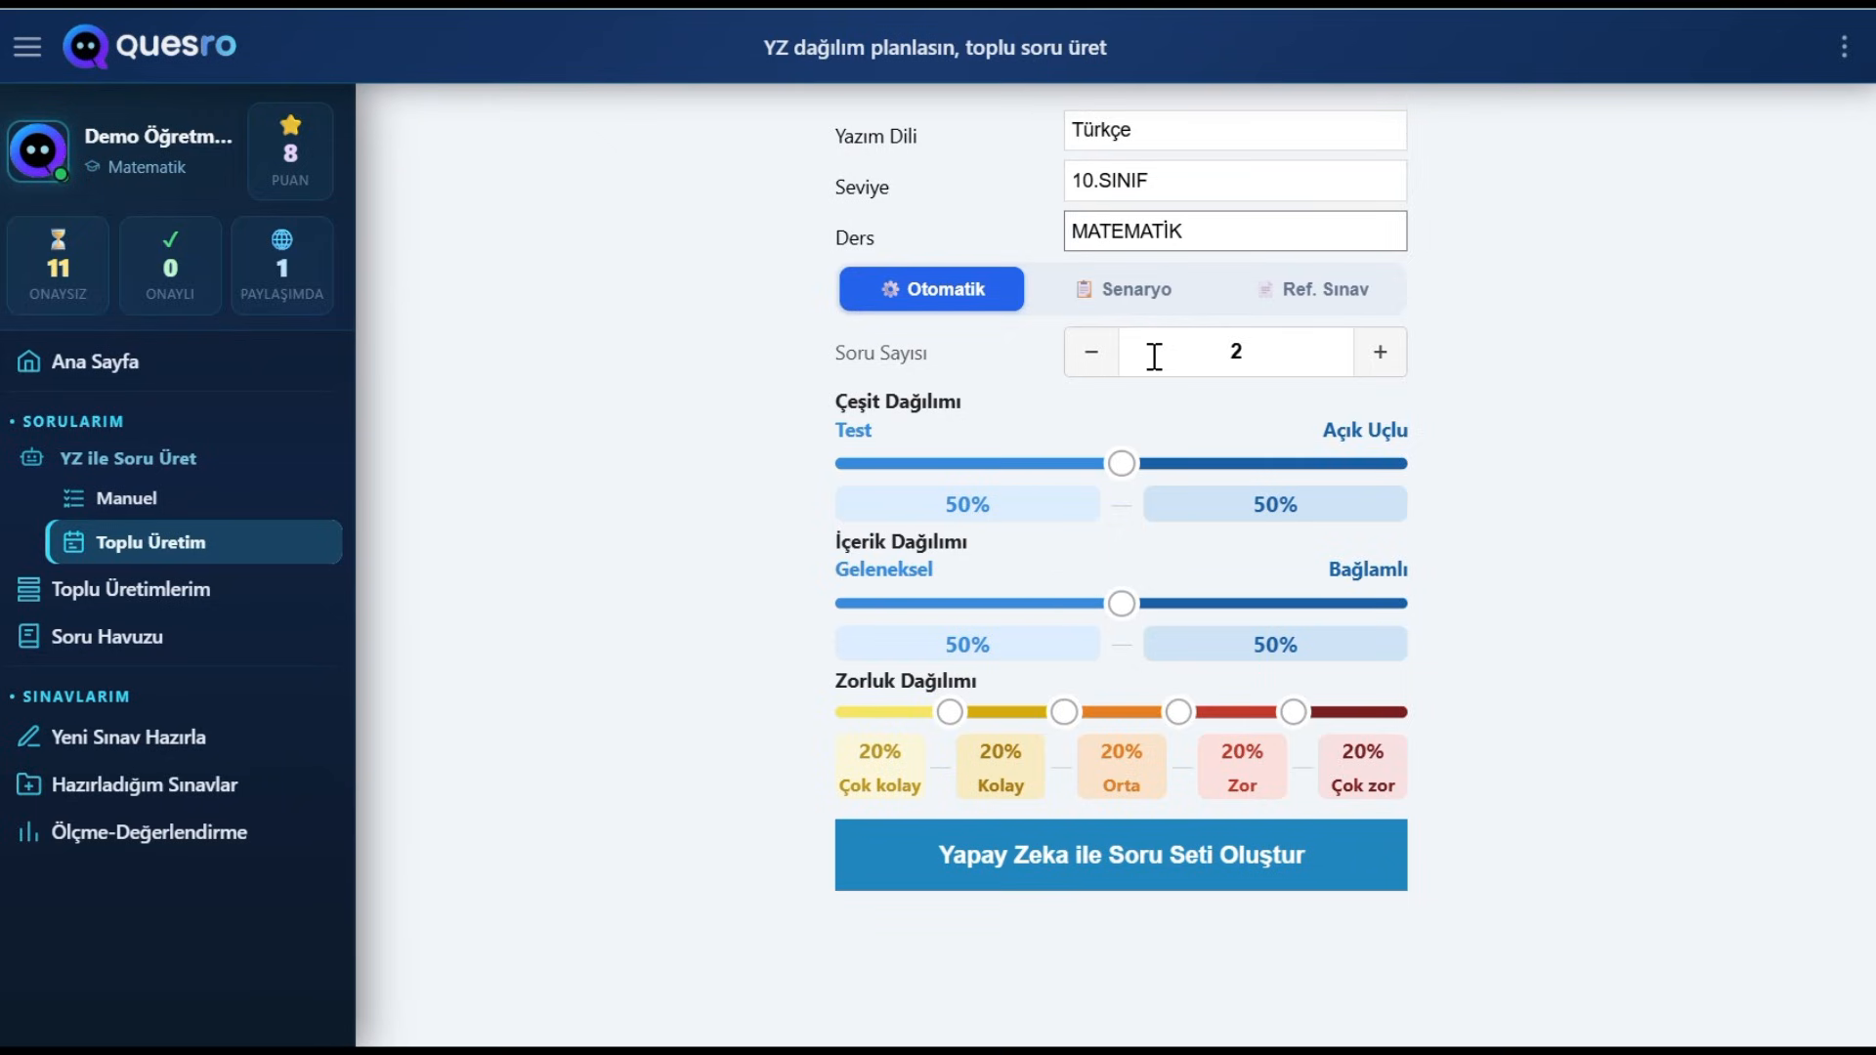
# Step: Set the number of questions to 10
pyautogui.click(1386, 355)
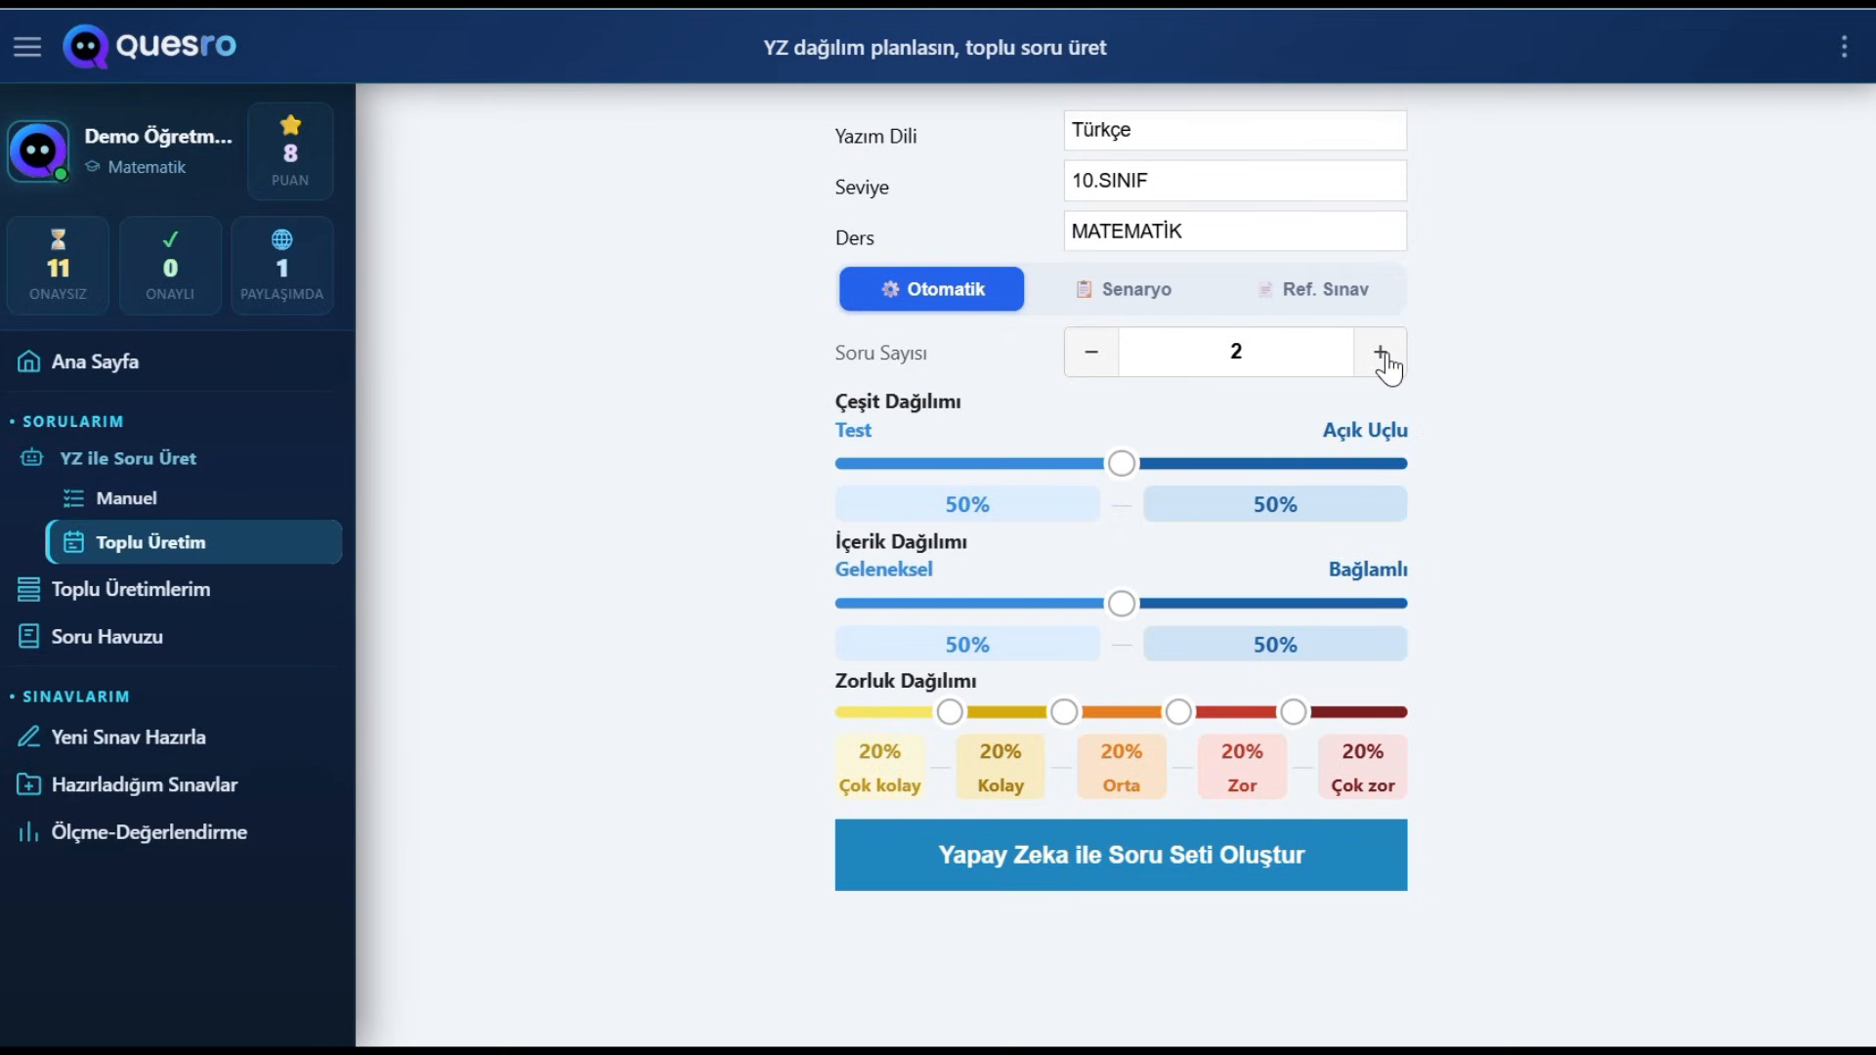
pyautogui.click(1383, 356)
pyautogui.click(1383, 356)
pyautogui.click(1383, 356)
pyautogui.click(1384, 356)
pyautogui.click(1383, 355)
pyautogui.click(1383, 356)
pyautogui.click(1383, 358)
pyautogui.click(1383, 358)
# Step: Set question types to 100% Açık Uçlu and content to 60% Geleneksel and 40% Bağlamlı, and start creating the question set with AI
pyautogui.moveTo(1121, 465); pyautogui.dragTo(775, 495)
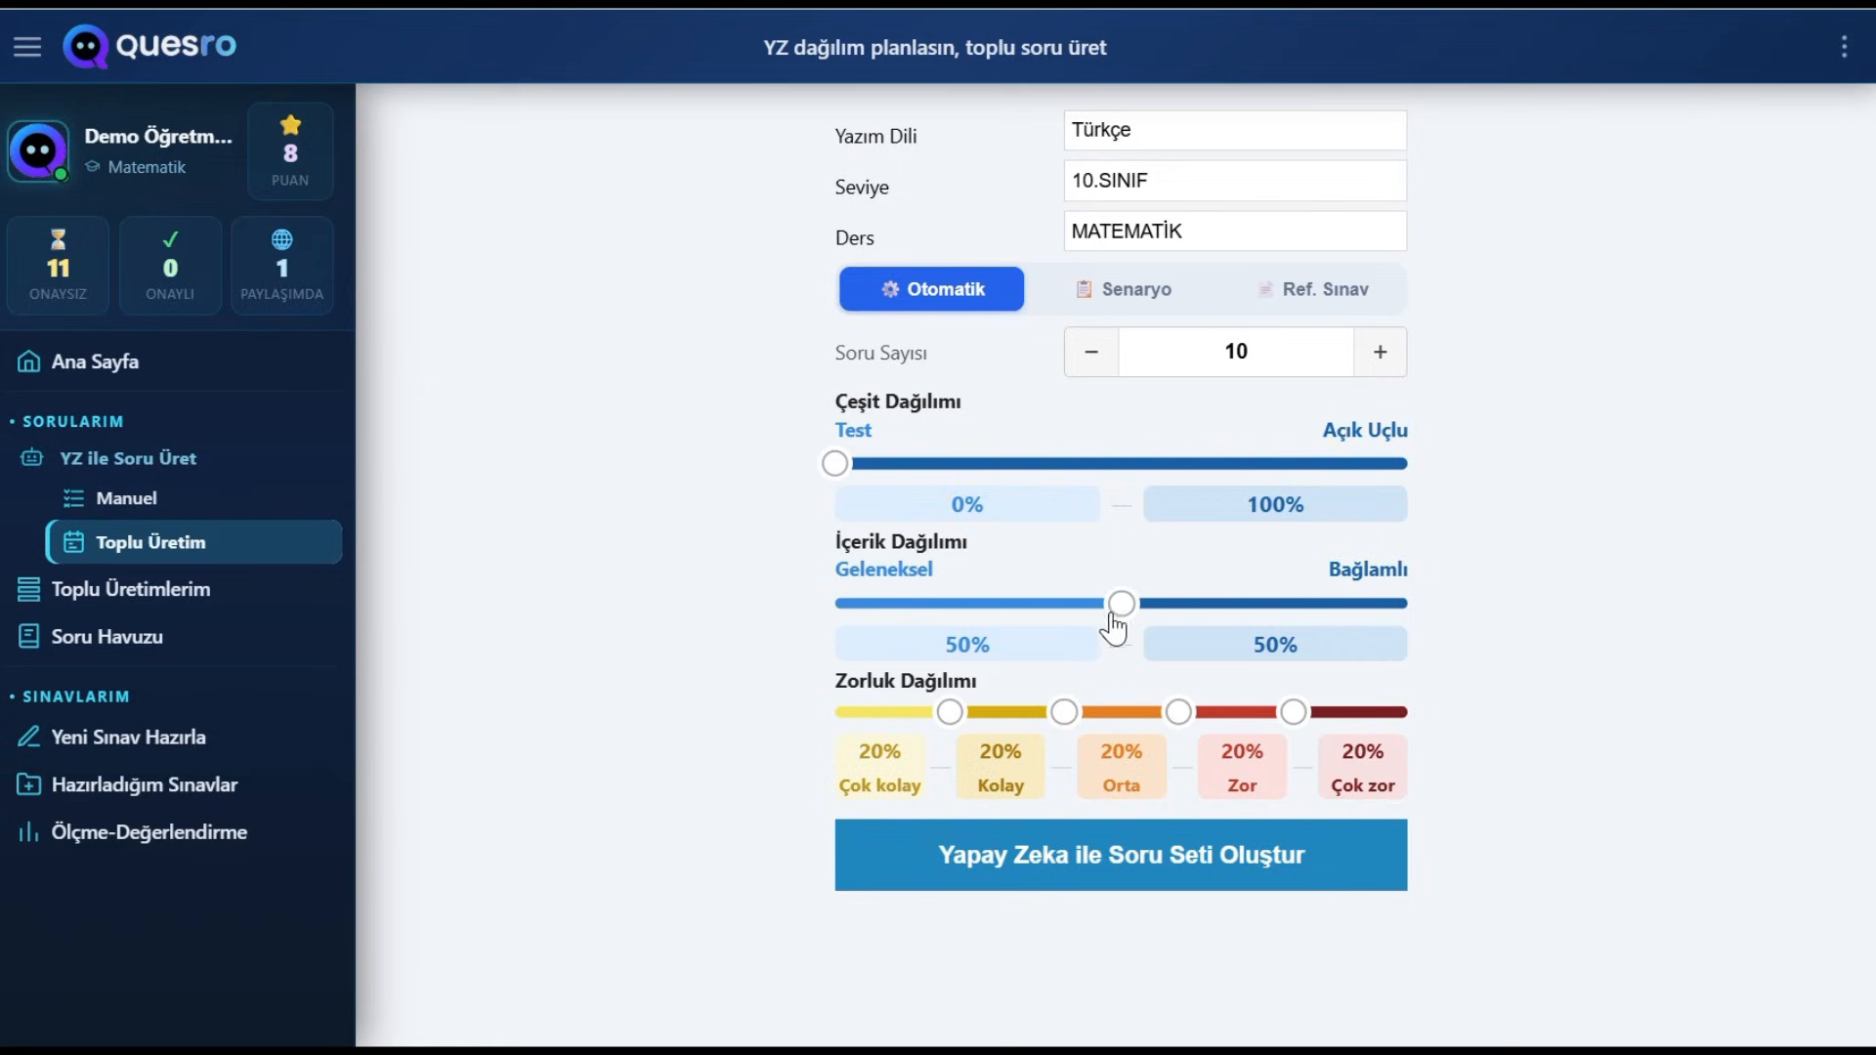
pyautogui.moveTo(1115, 615); pyautogui.dragTo(1182, 618)
pyautogui.click(1102, 864)
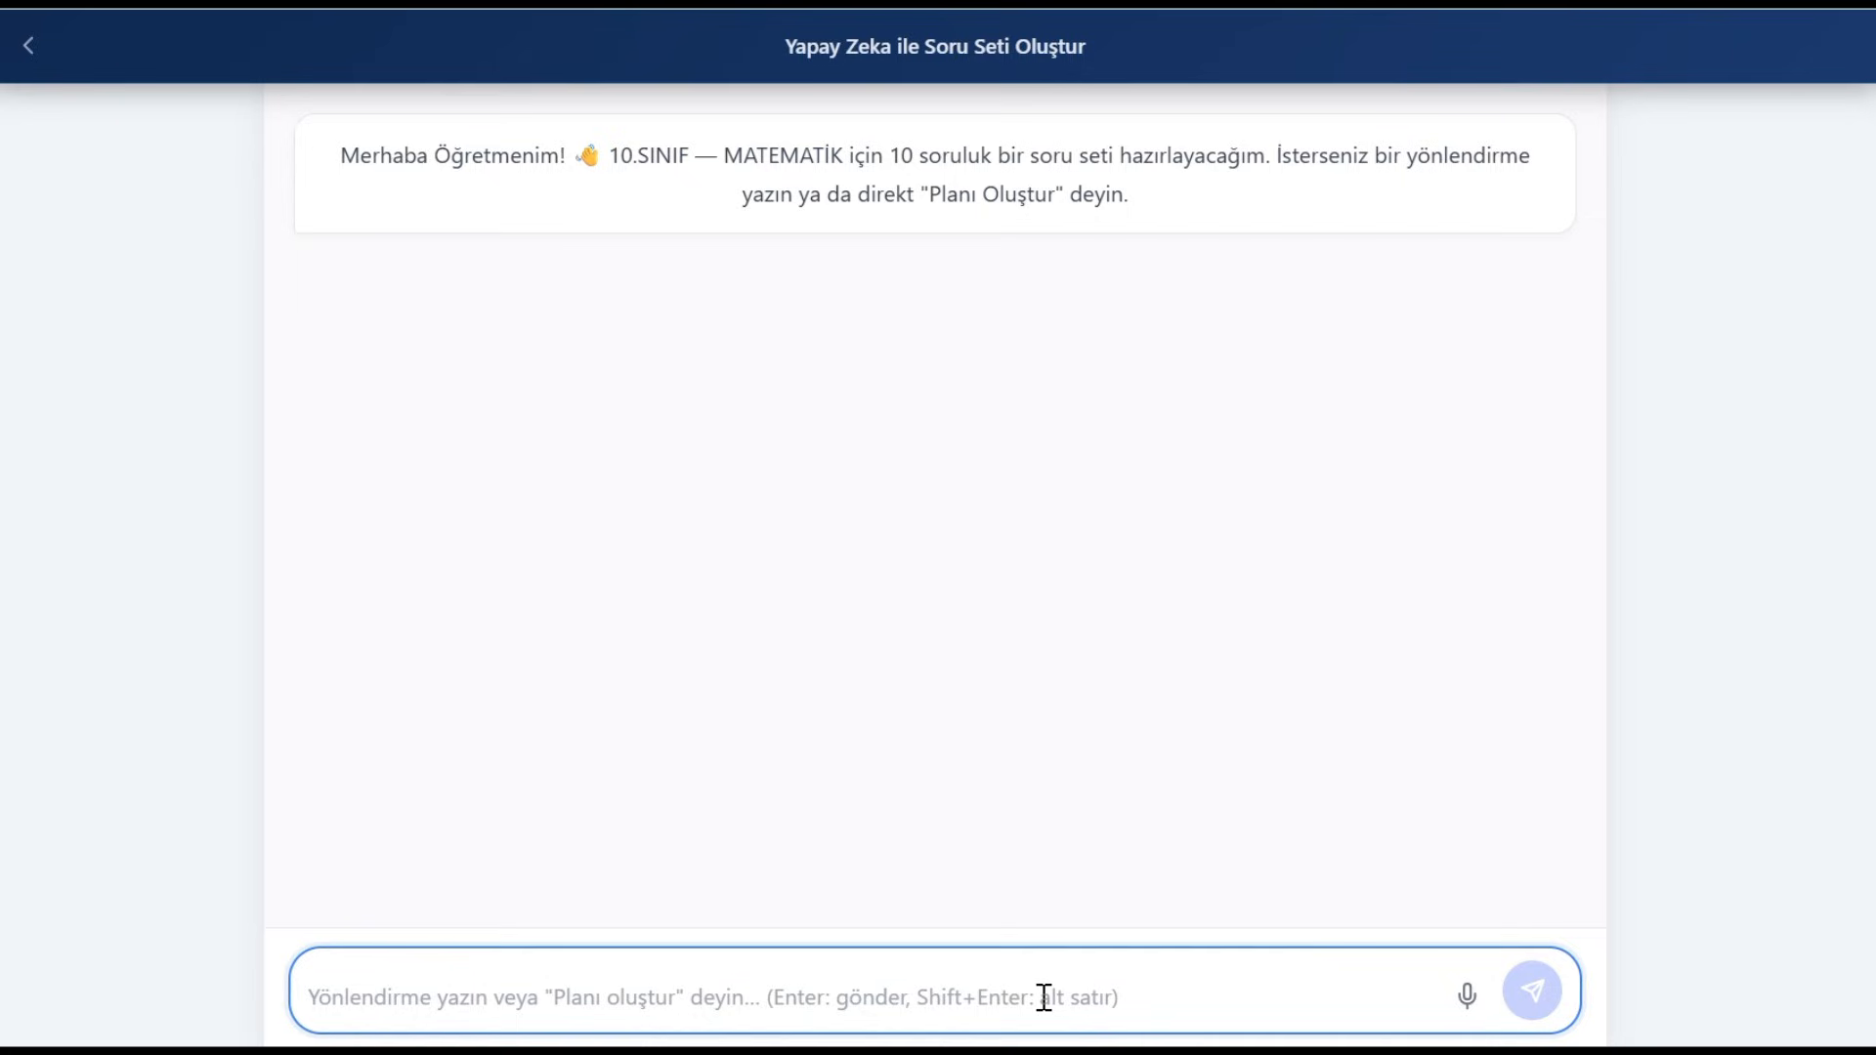
# Step: Send the AI the instruction "İlk iki temayı içeren bir soru seti üret"
pyautogui.write('İlk iki tematı')
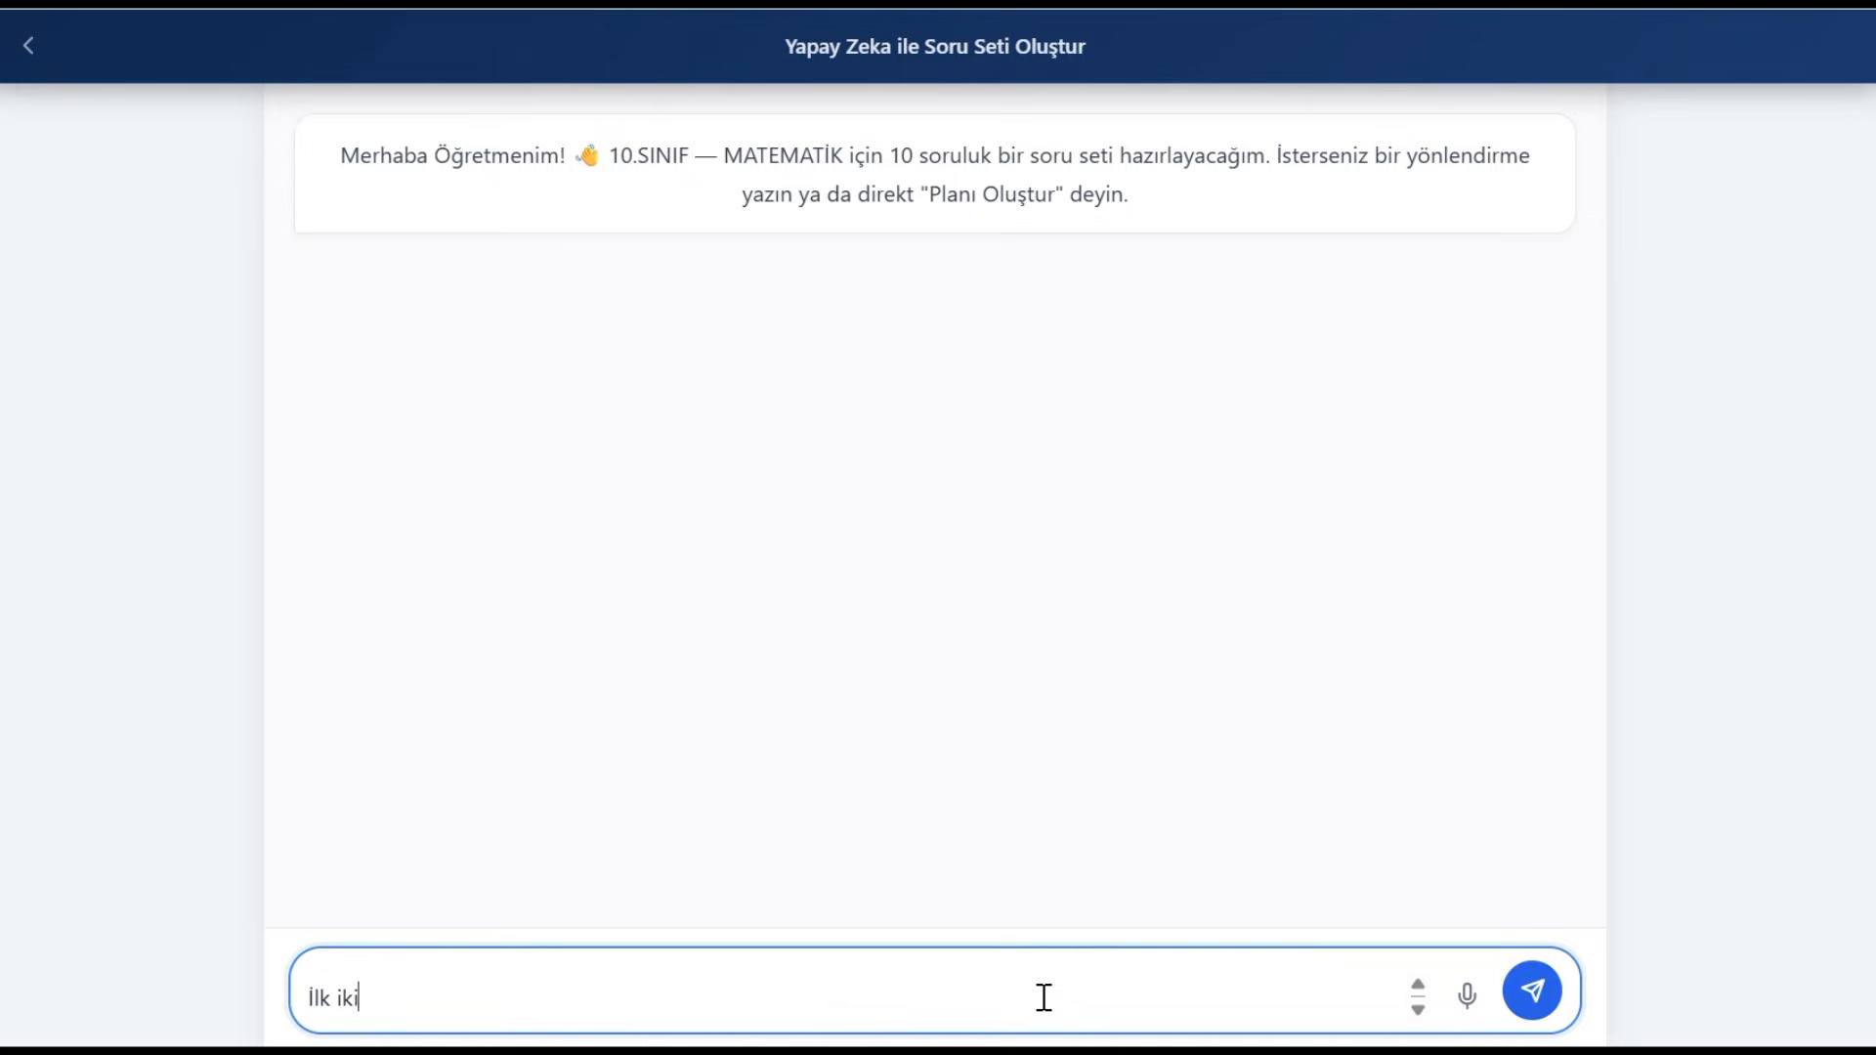
pyautogui.press('BackSpace')
pyautogui.press('BackSpace')
pyautogui.press('BackSpace')
pyautogui.write('yı içerei')
pyautogui.press('BackSpace')
pyautogui.write('n soru seti üret')
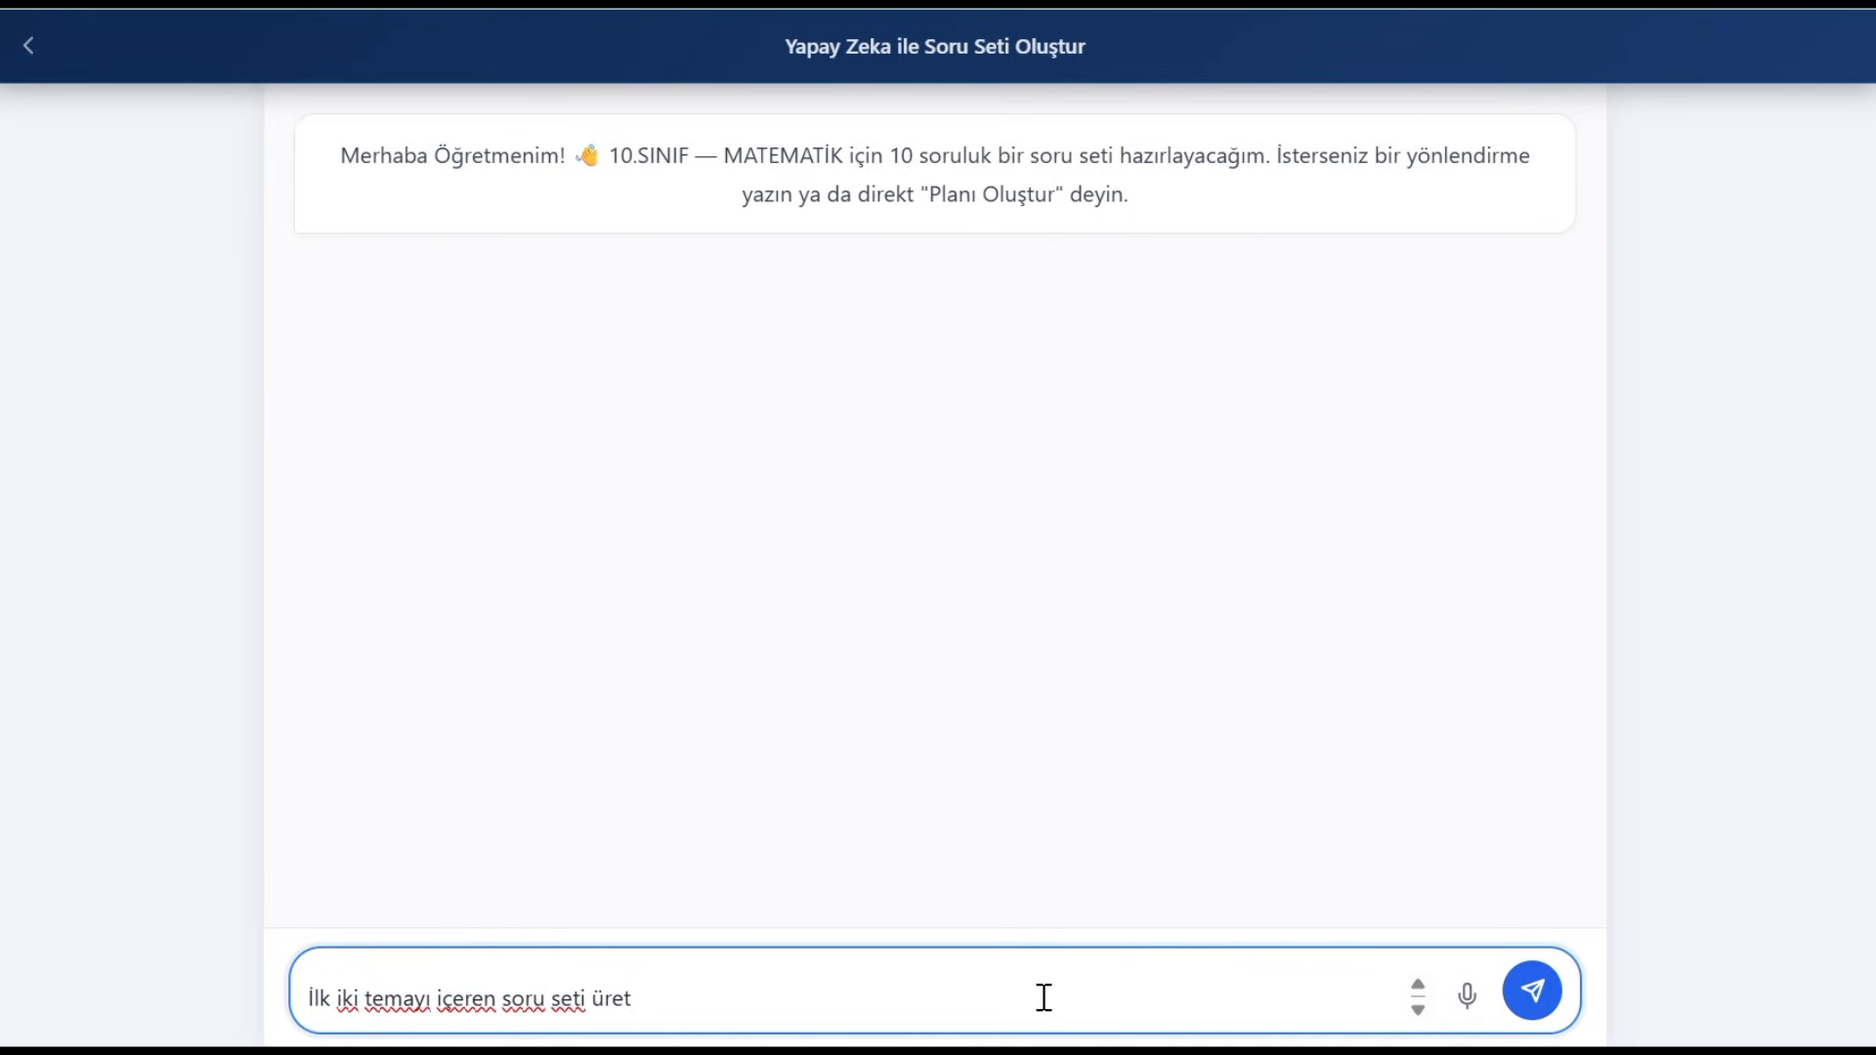
pyautogui.press('Return')
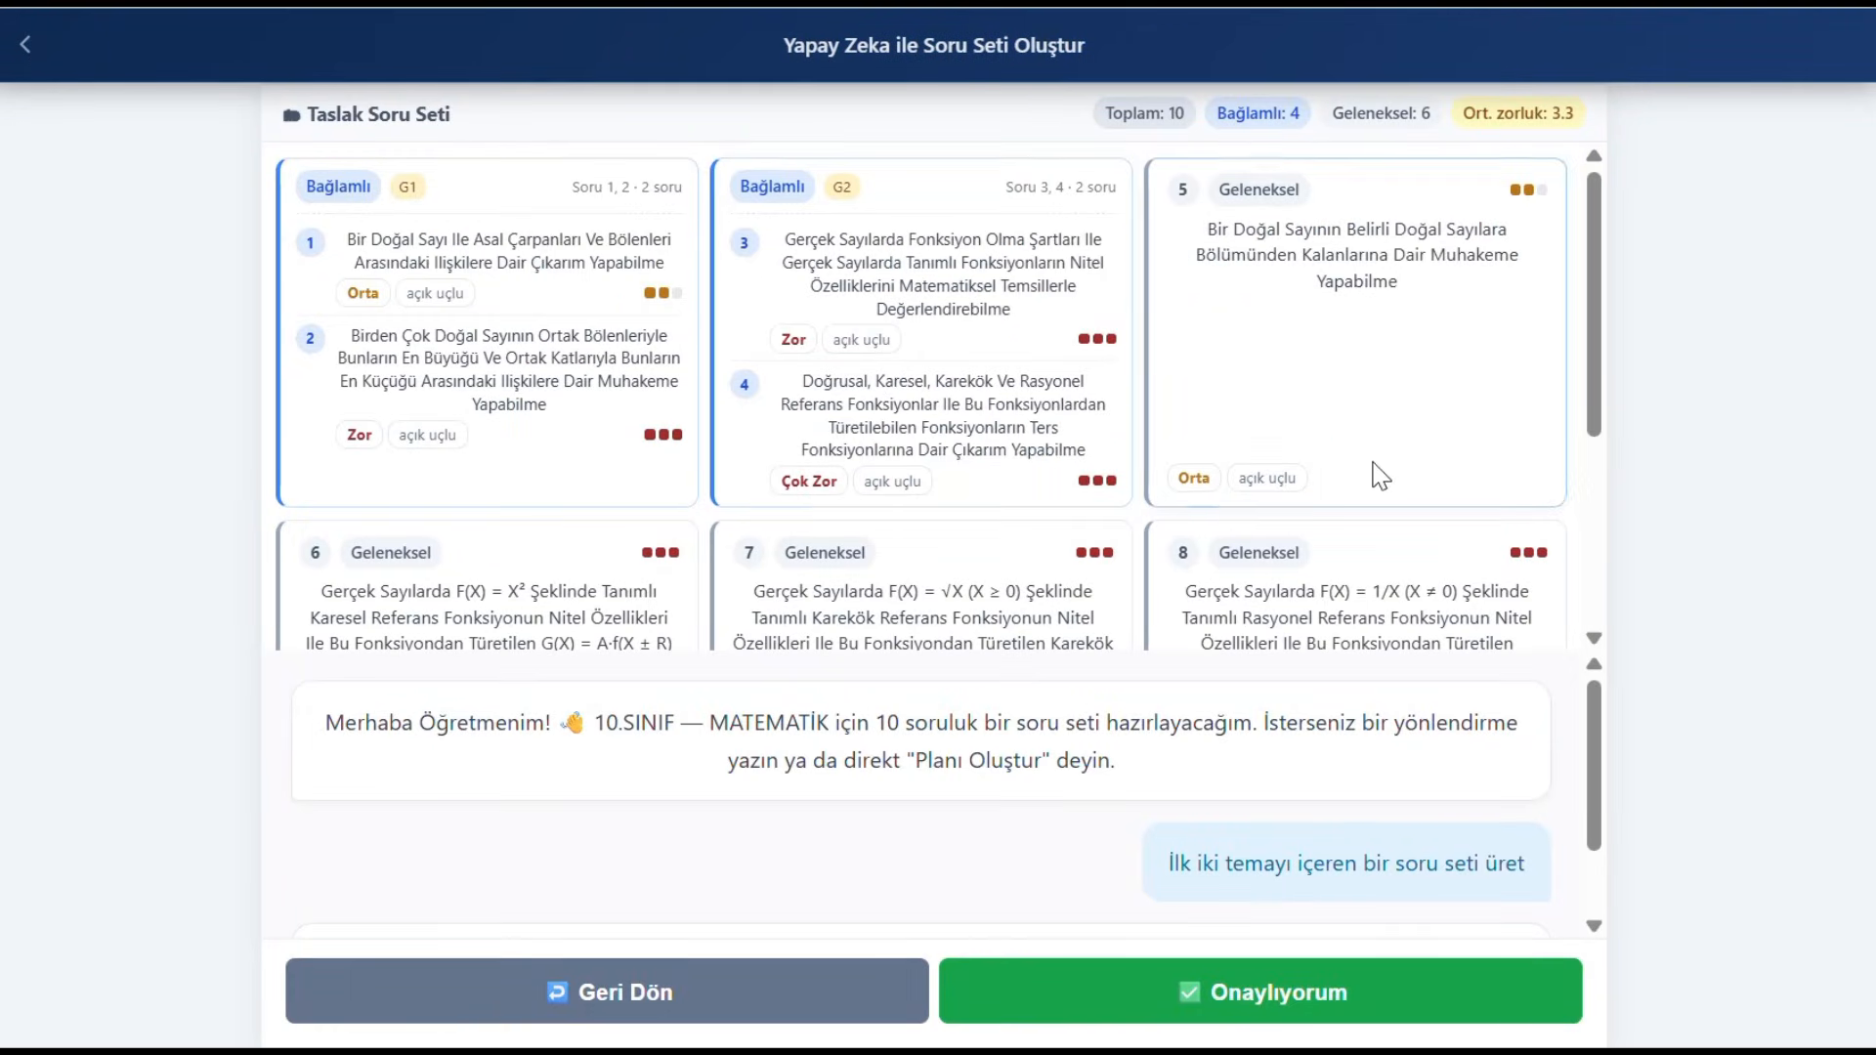
# Step: Review all the cards of the draft question set and approve the plan
pyautogui.scroll(-3, 1381, 472)
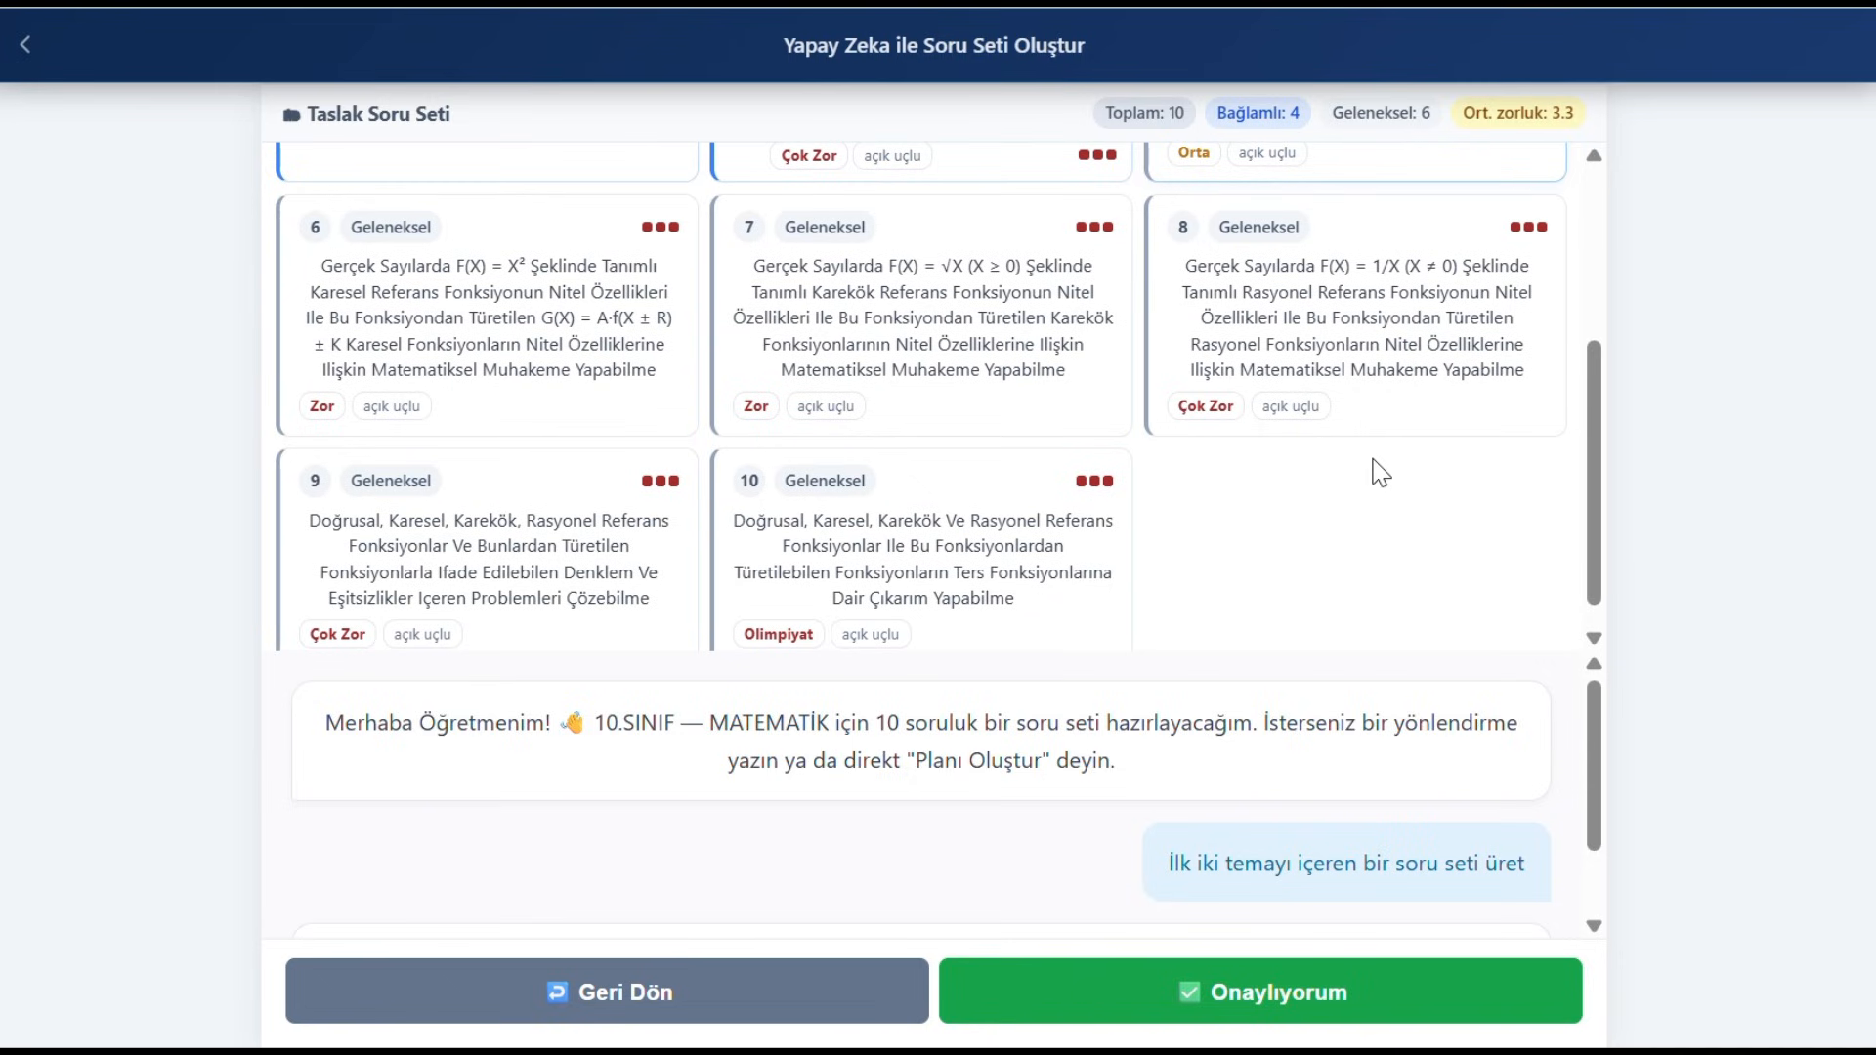
pyautogui.scroll(-1, 1380, 471)
pyautogui.scroll(3, 1381, 472)
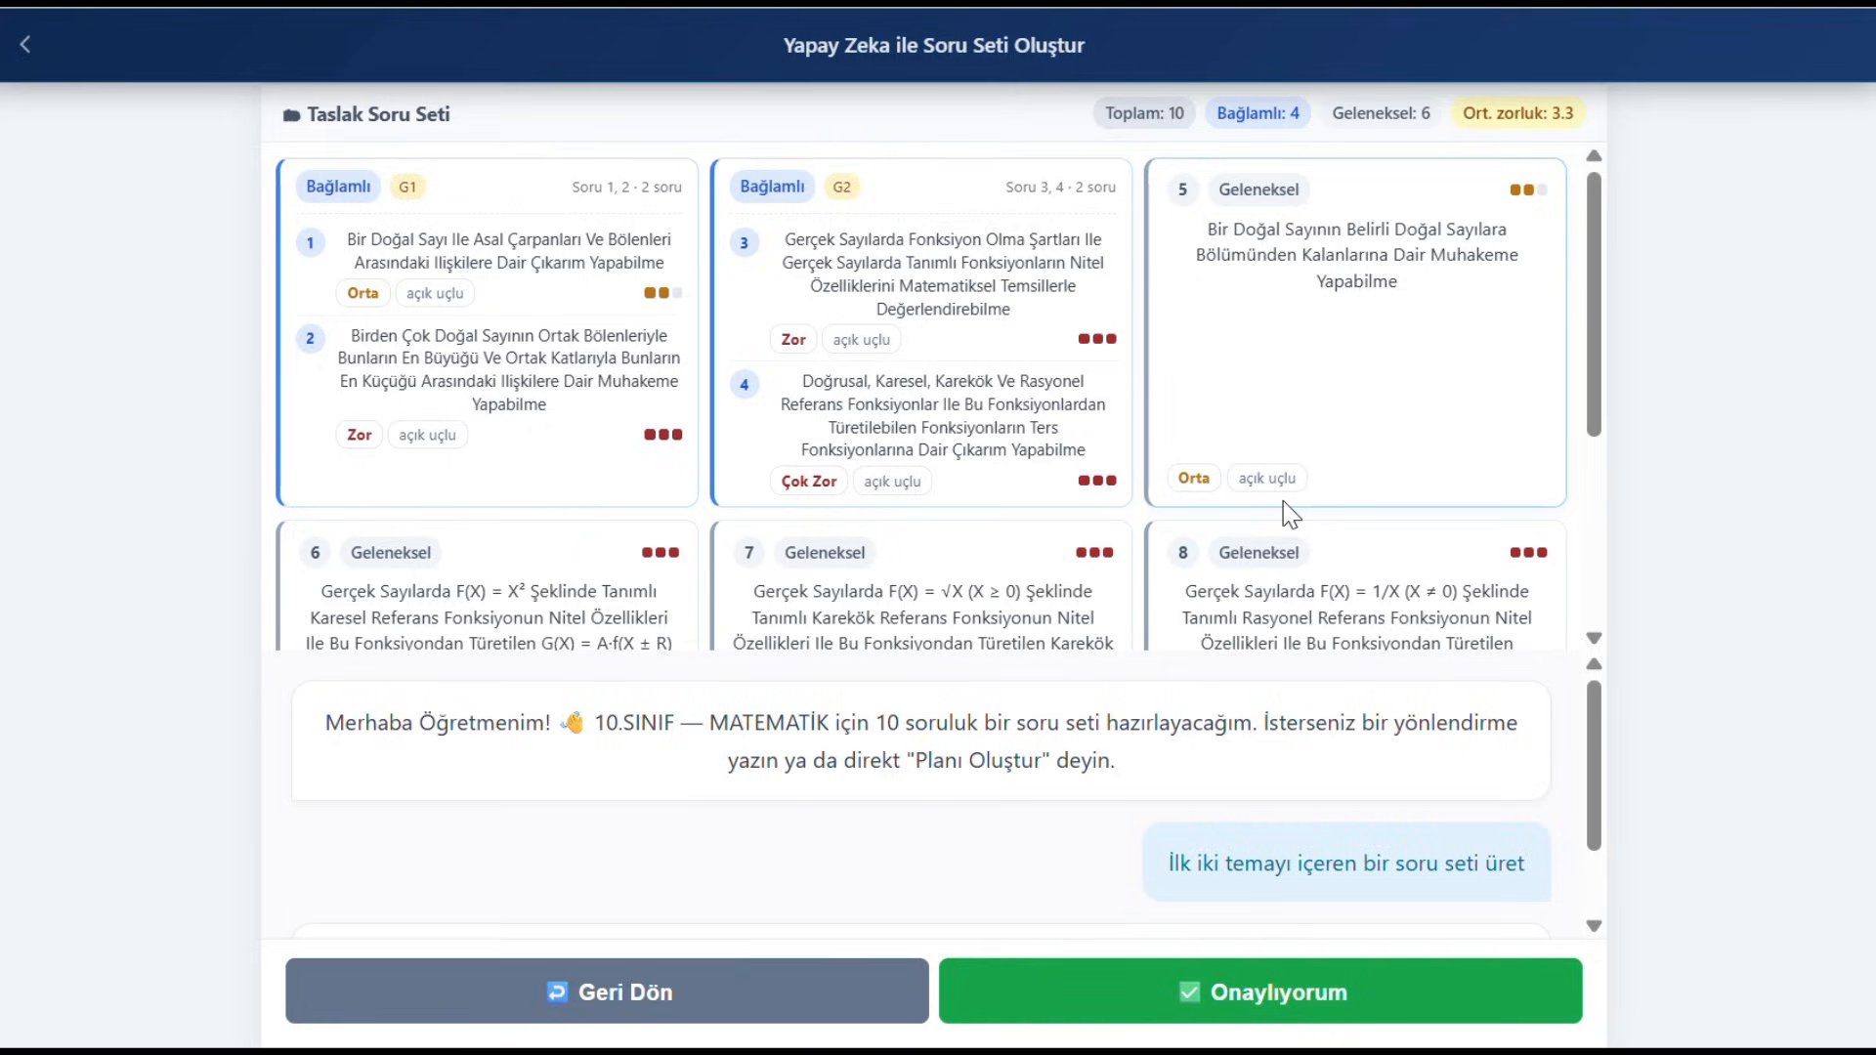
pyautogui.scroll(-3, 1282, 500)
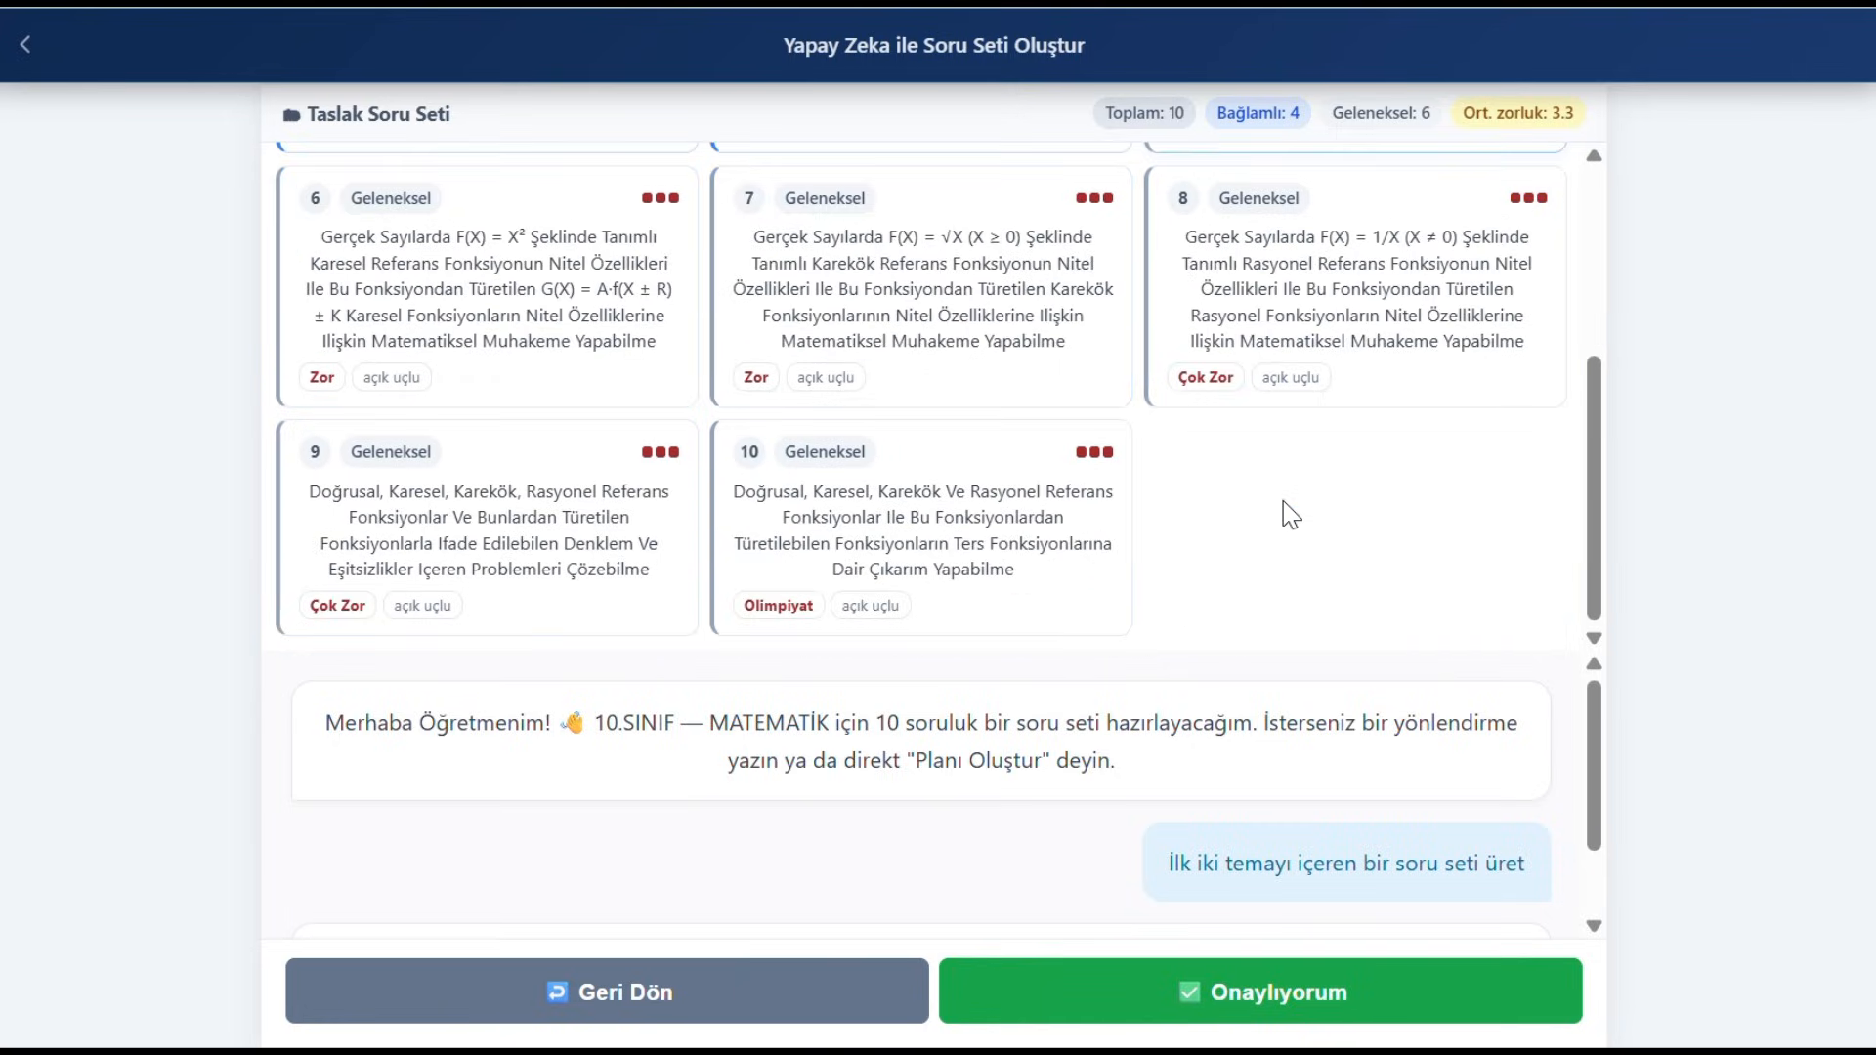
pyautogui.click(1225, 995)
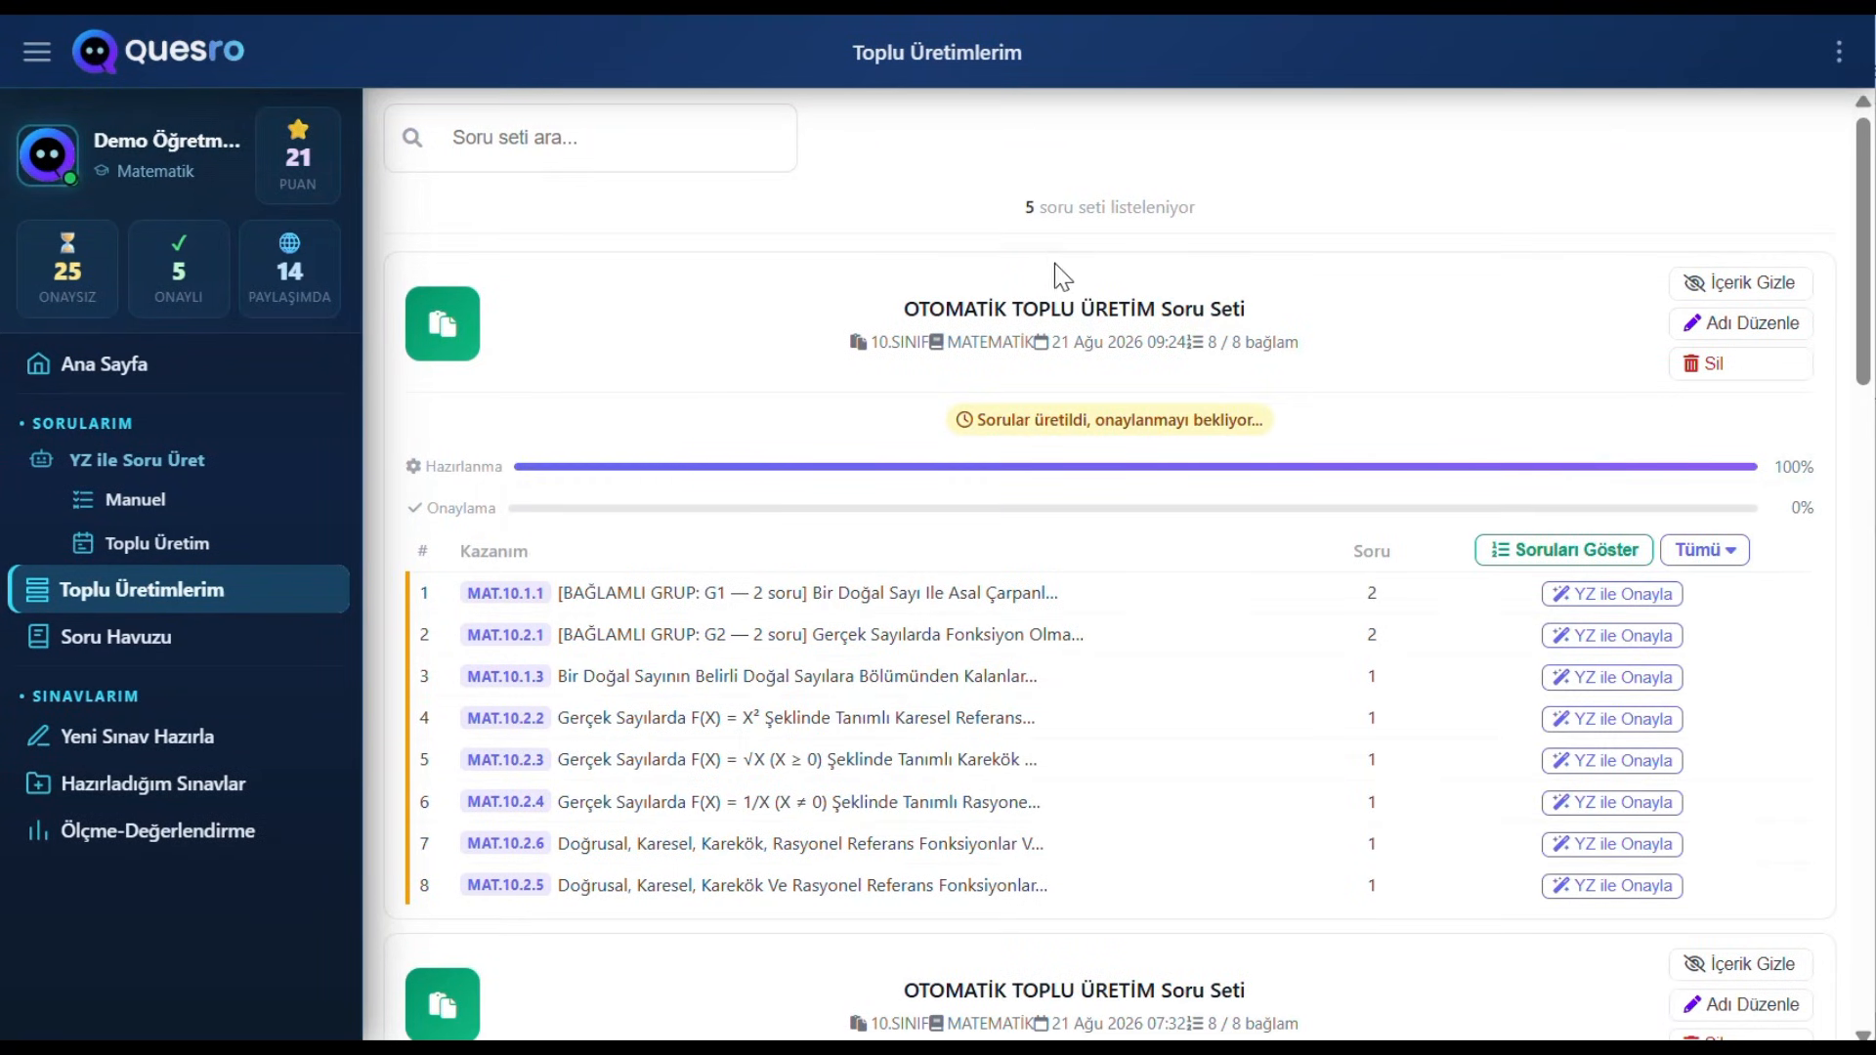
# Step: Look through the list of generated question sets and open the newest set's deletion prompt, declining it
pyautogui.scroll(-6, 1280, 459)
pyautogui.scroll(-13, 1281, 463)
pyautogui.scroll(19, 1281, 463)
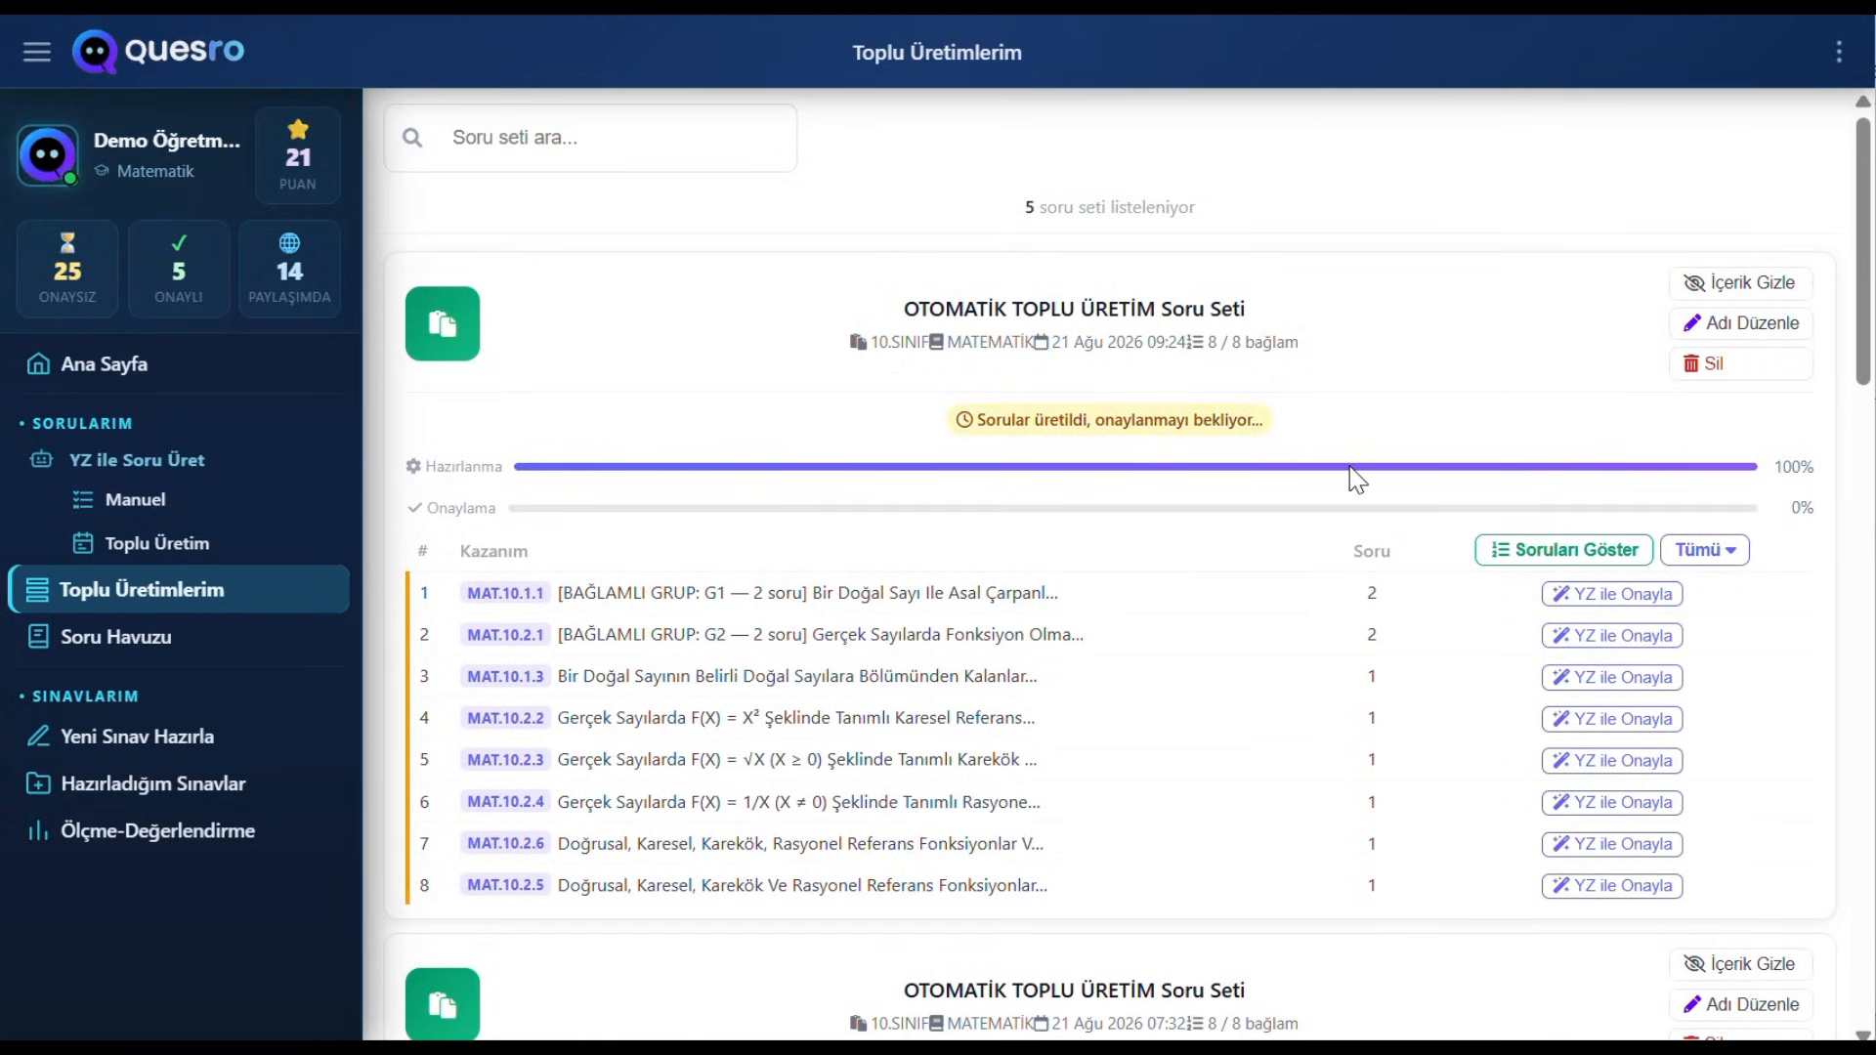
pyautogui.click(1735, 365)
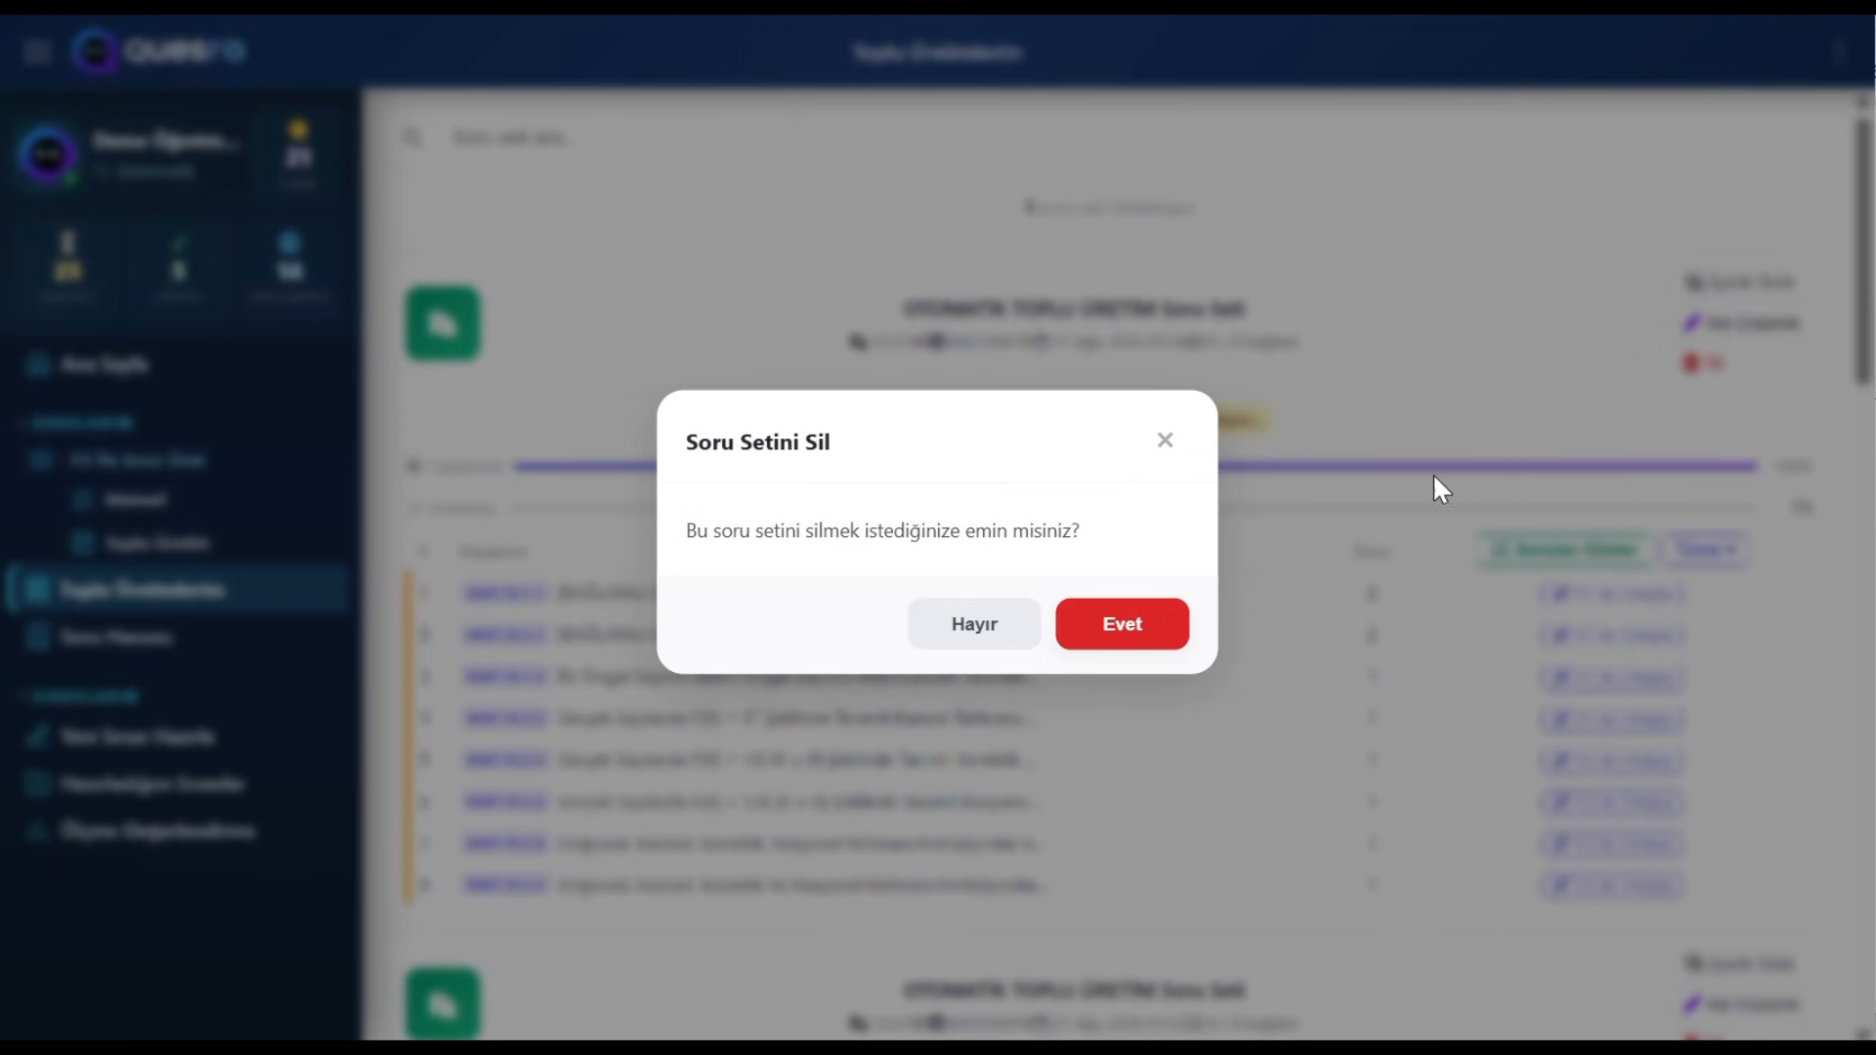
pyautogui.click(995, 631)
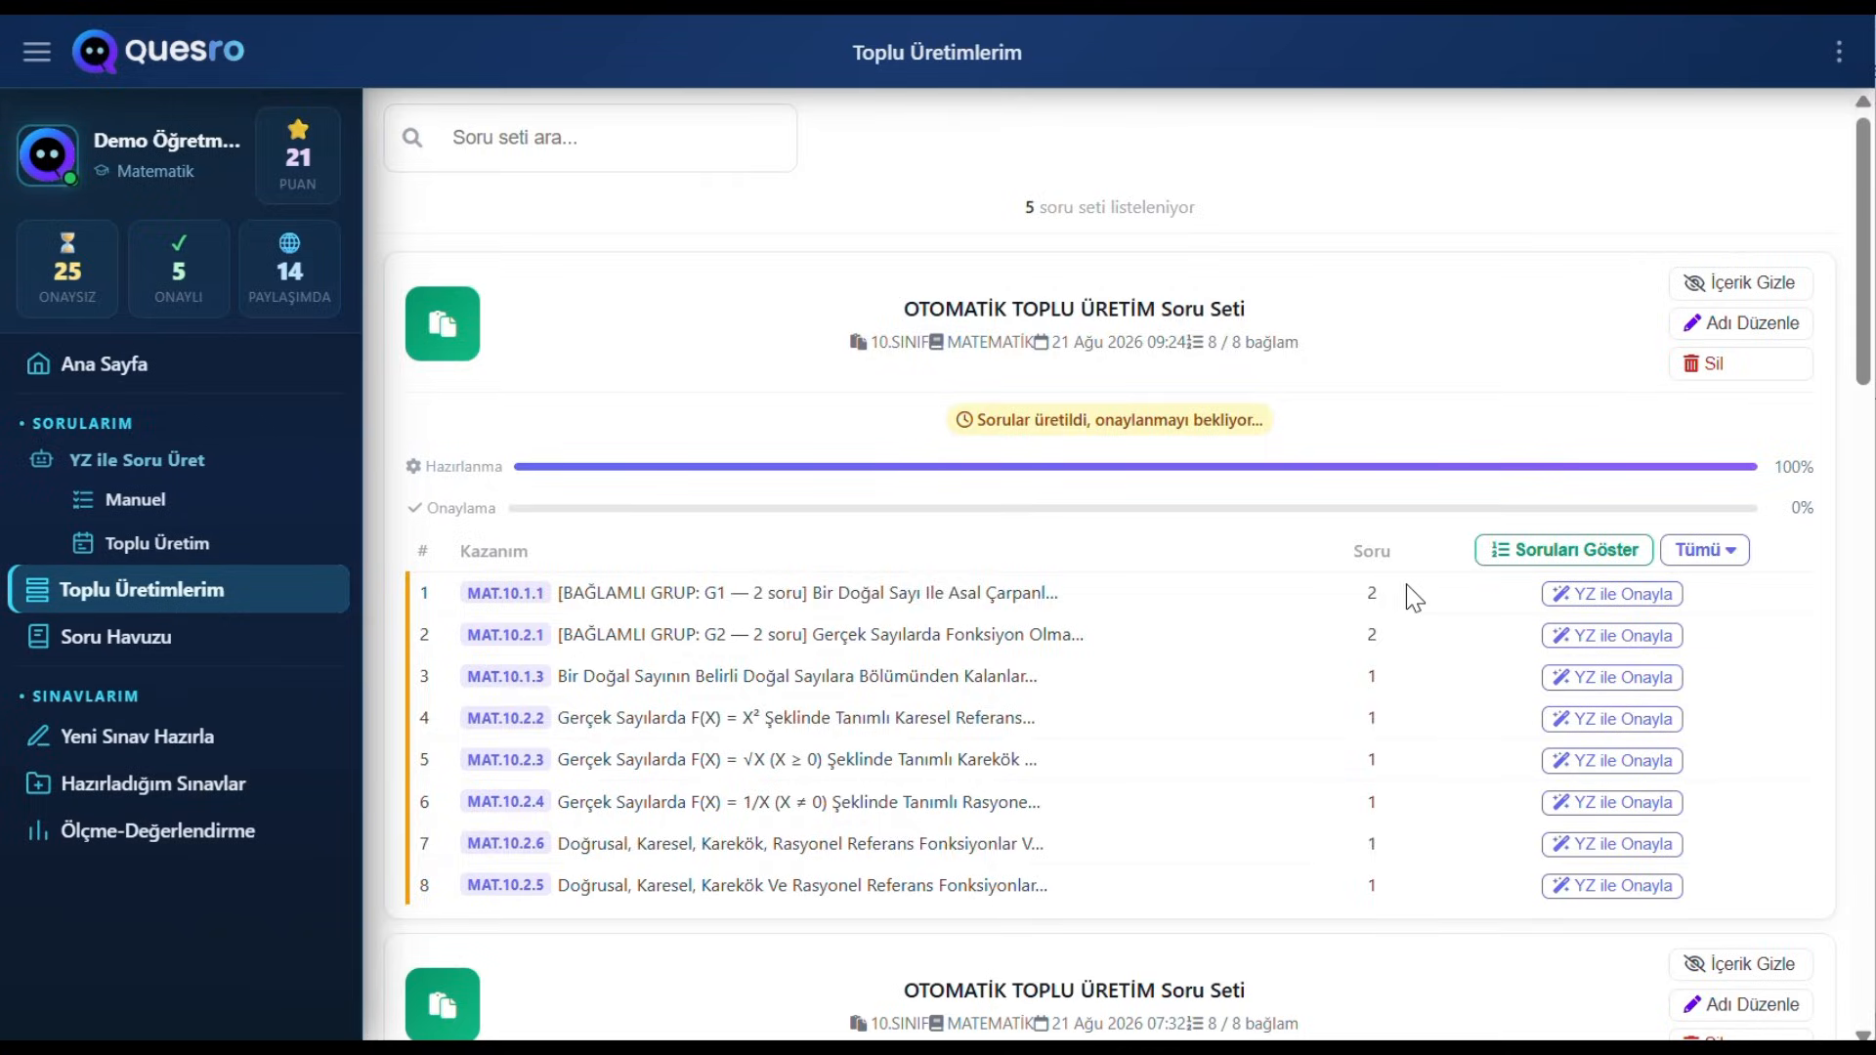
# Step: Look through the newest set's generated questions and check which bulk actions its list entry offers
pyautogui.click(1530, 557)
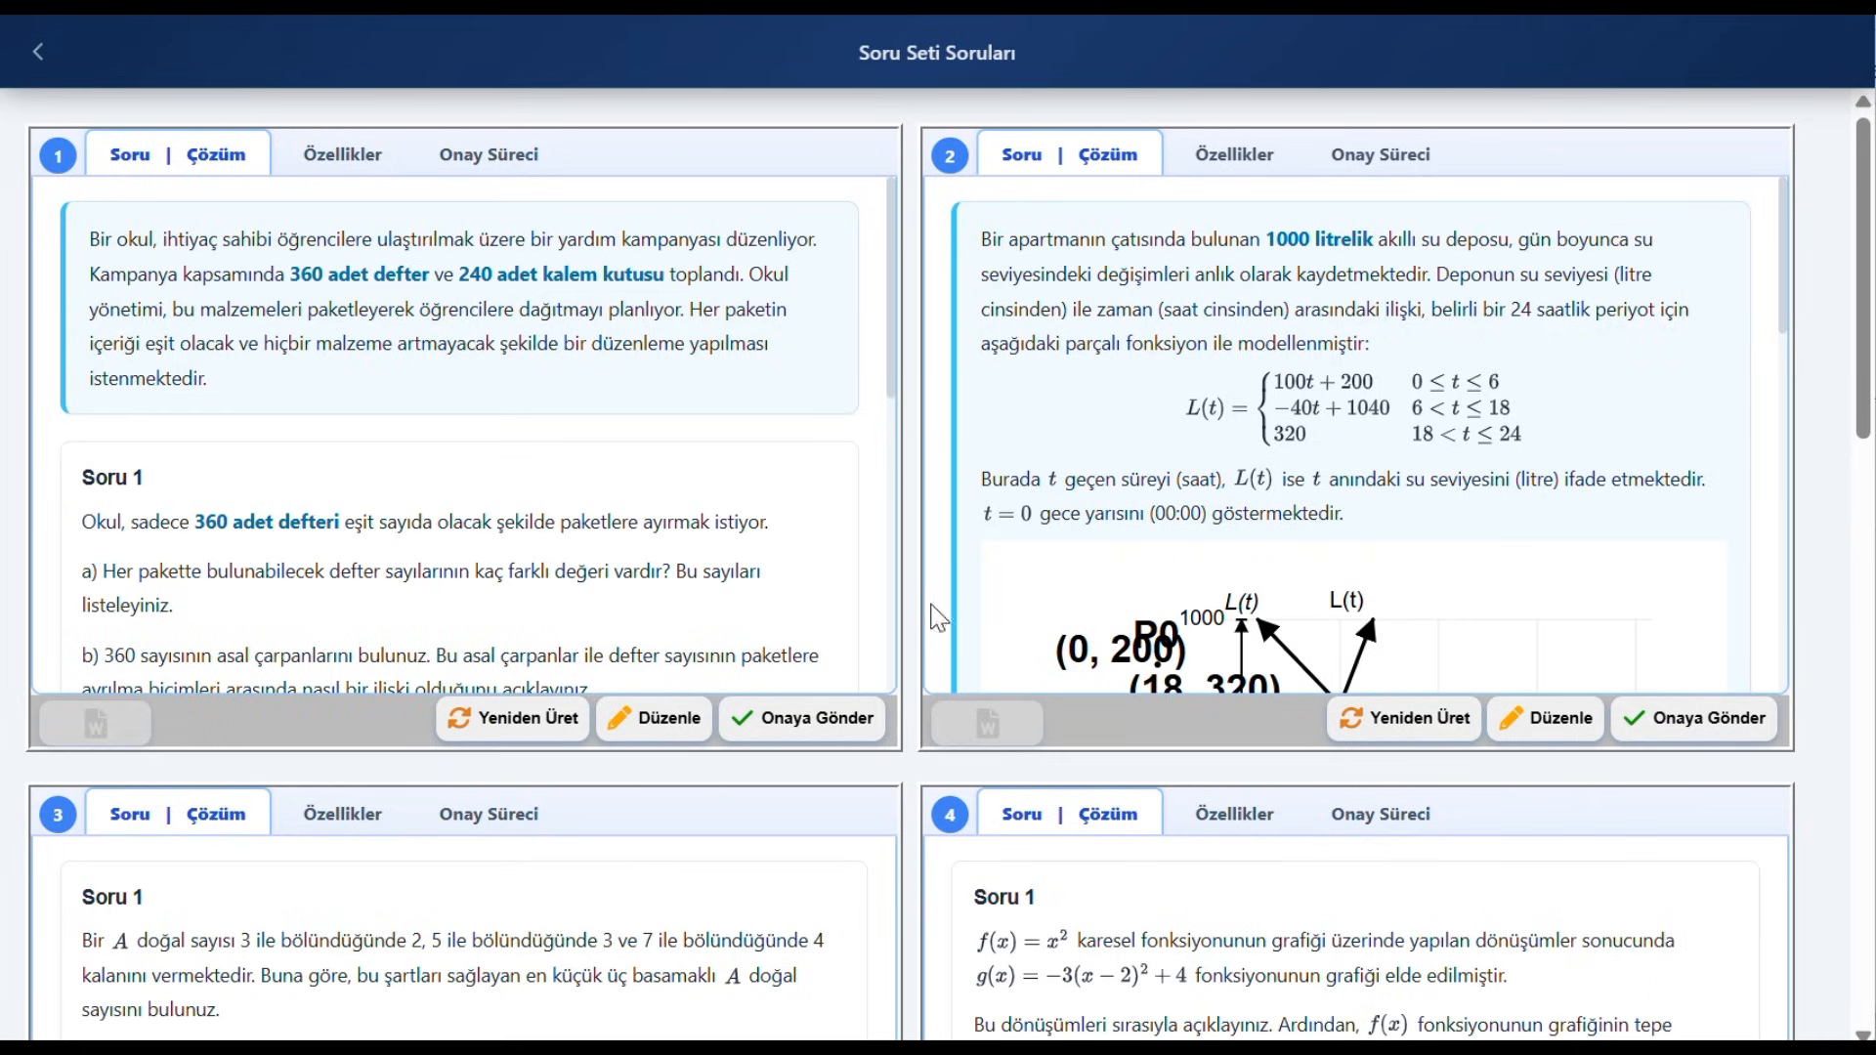
pyautogui.scroll(-15, 910, 619)
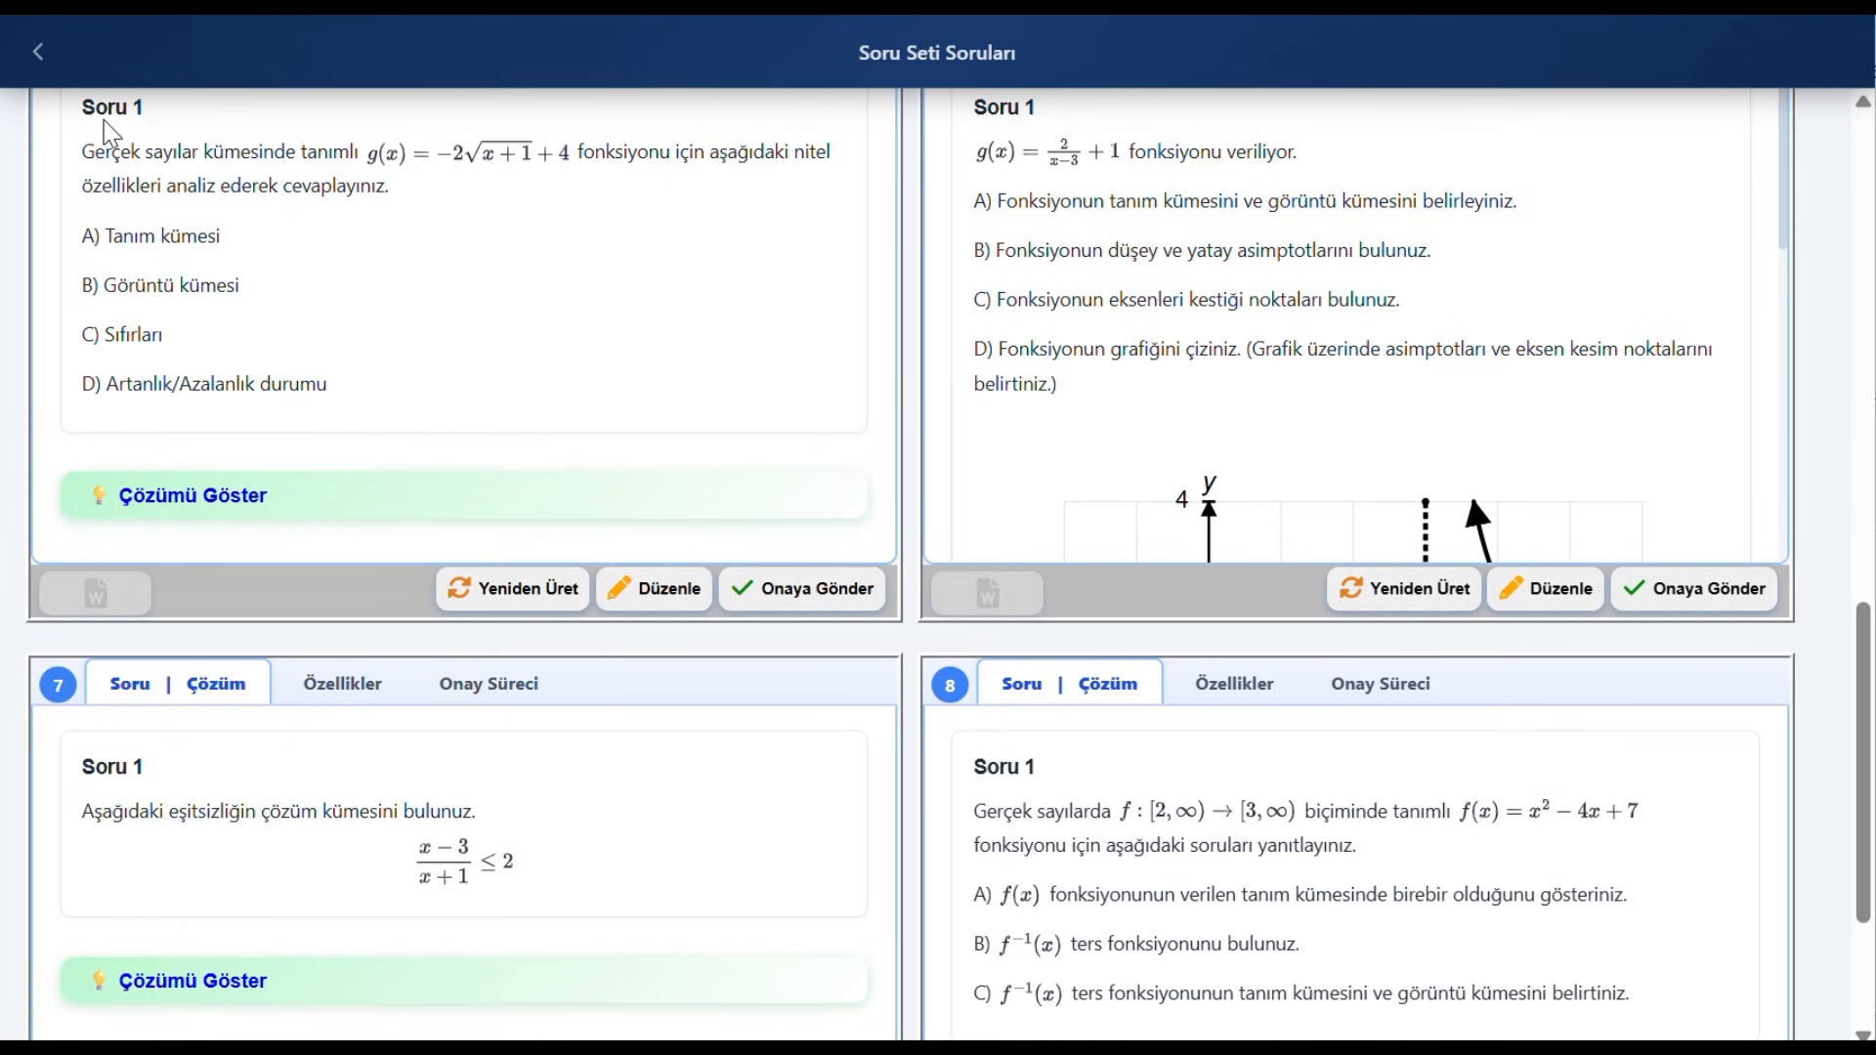
pyautogui.click(39, 53)
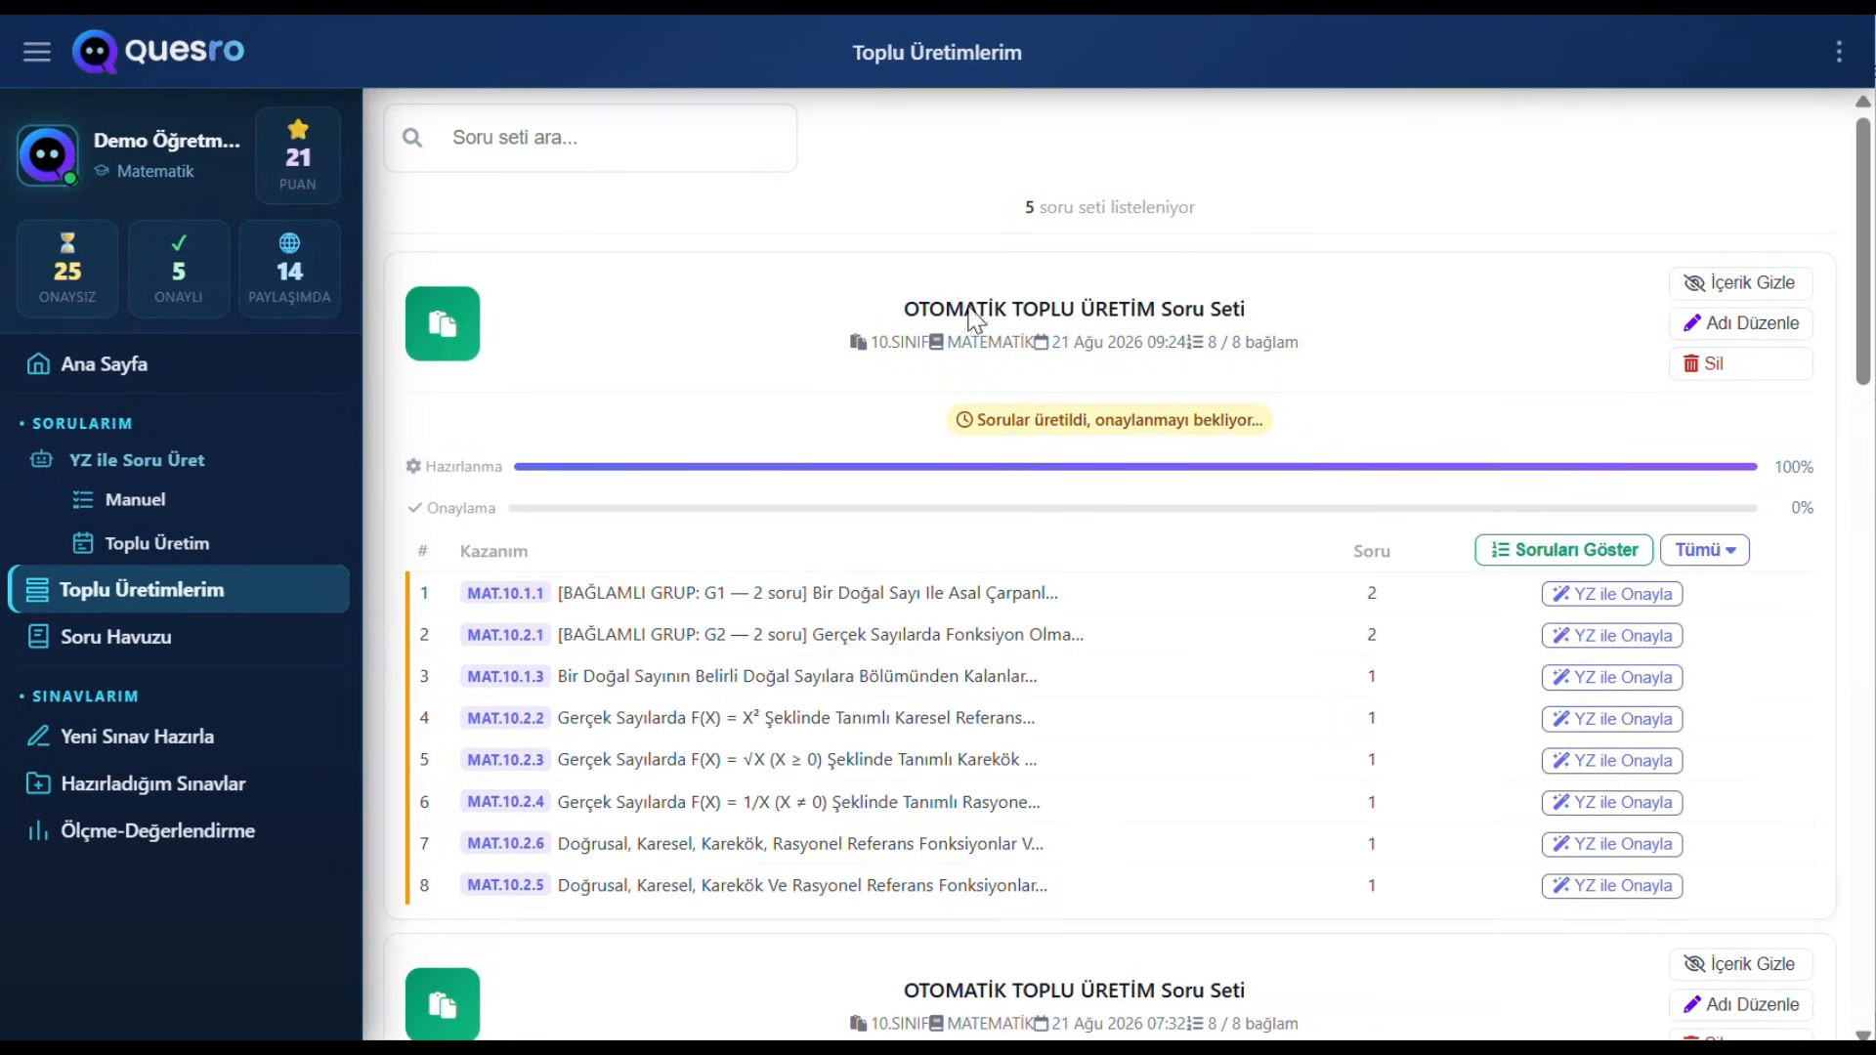
pyautogui.click(1708, 549)
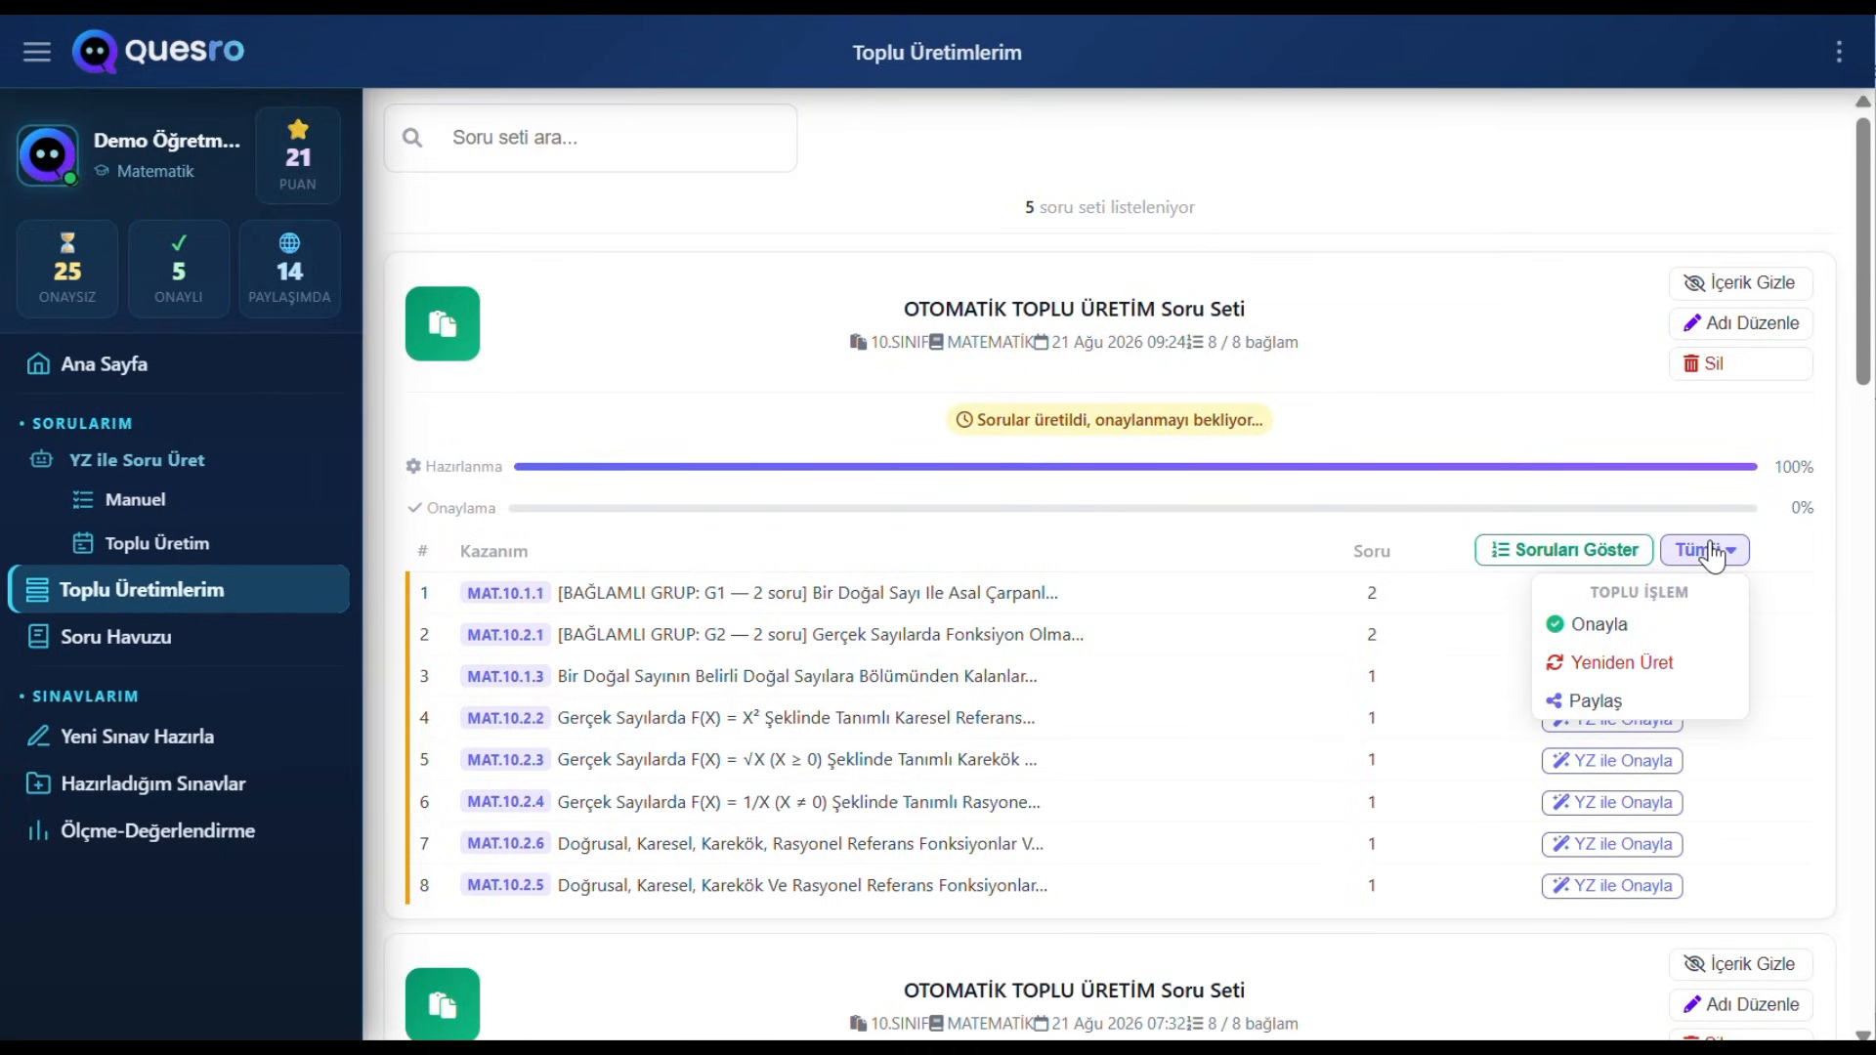
pyautogui.click(1450, 545)
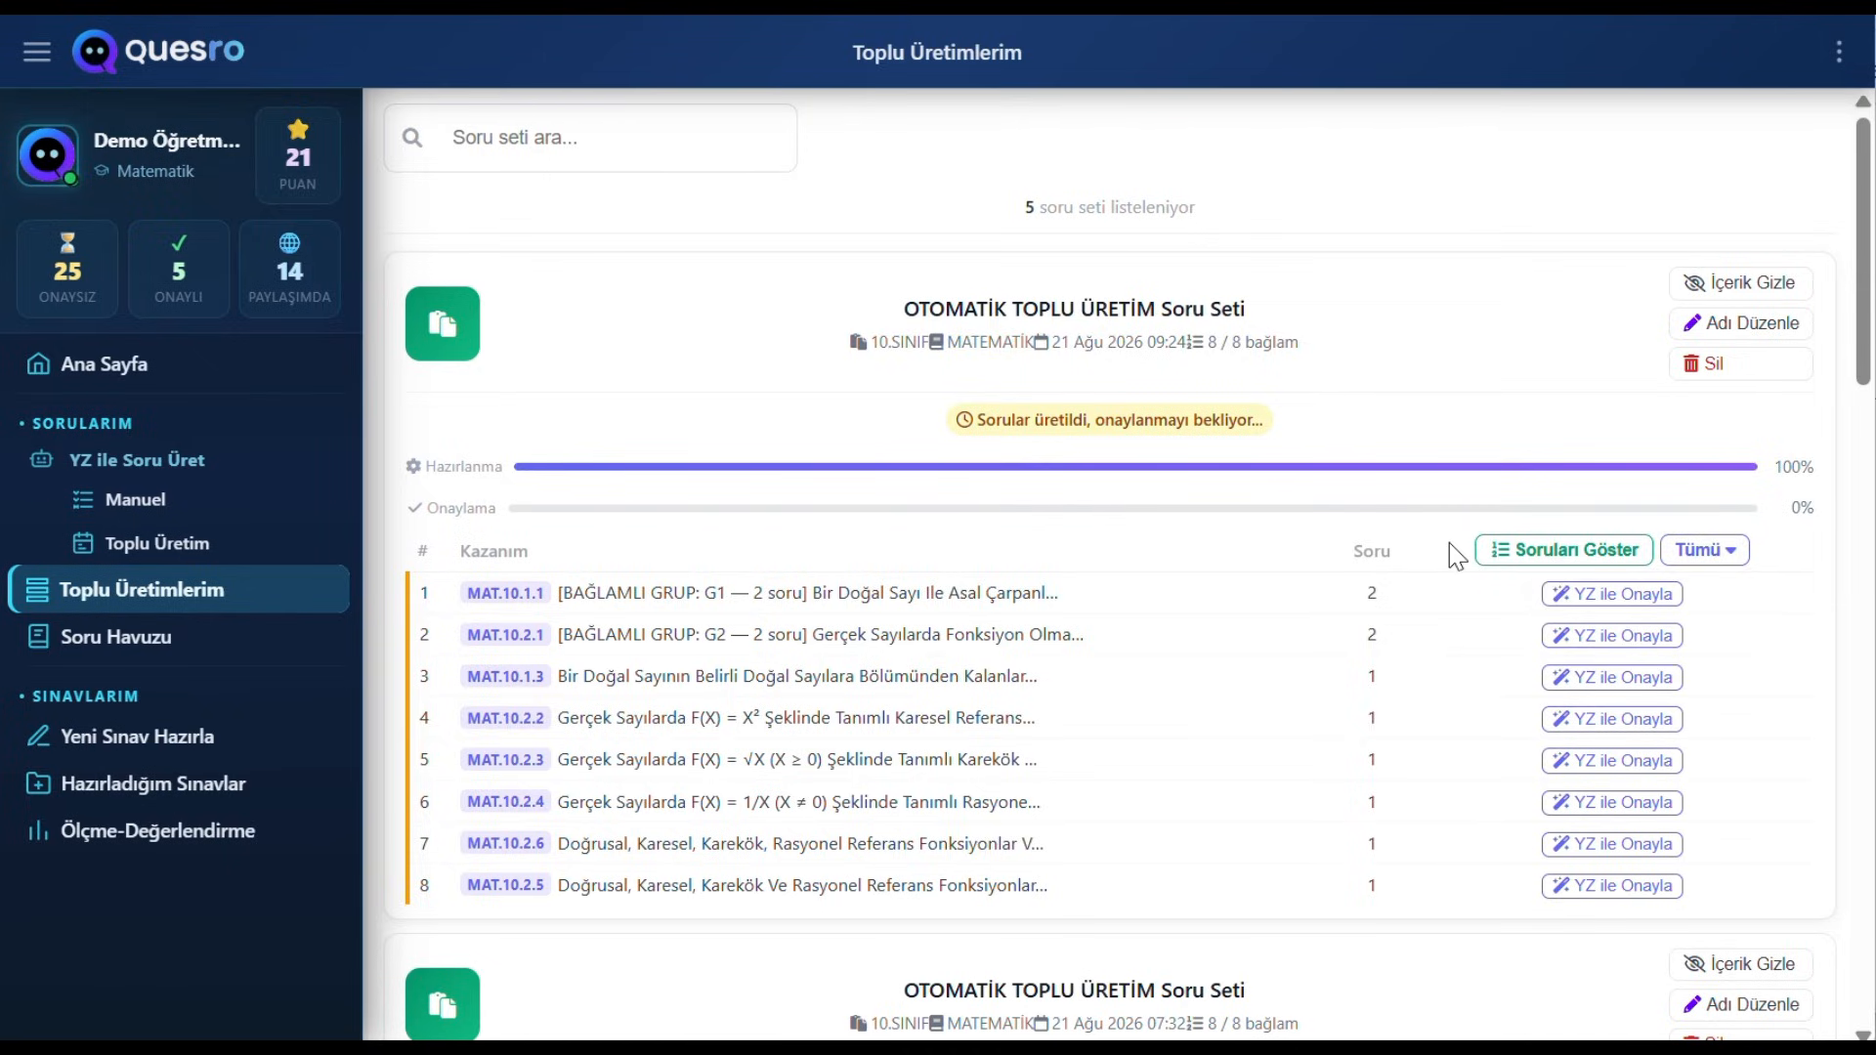
# Step: Examine the approval process and evaluation notes of the manually approvable MAT.10.1.1 item in the 21 Ağu 2026 07:24 set
pyautogui.scroll(-13, 1763, 657)
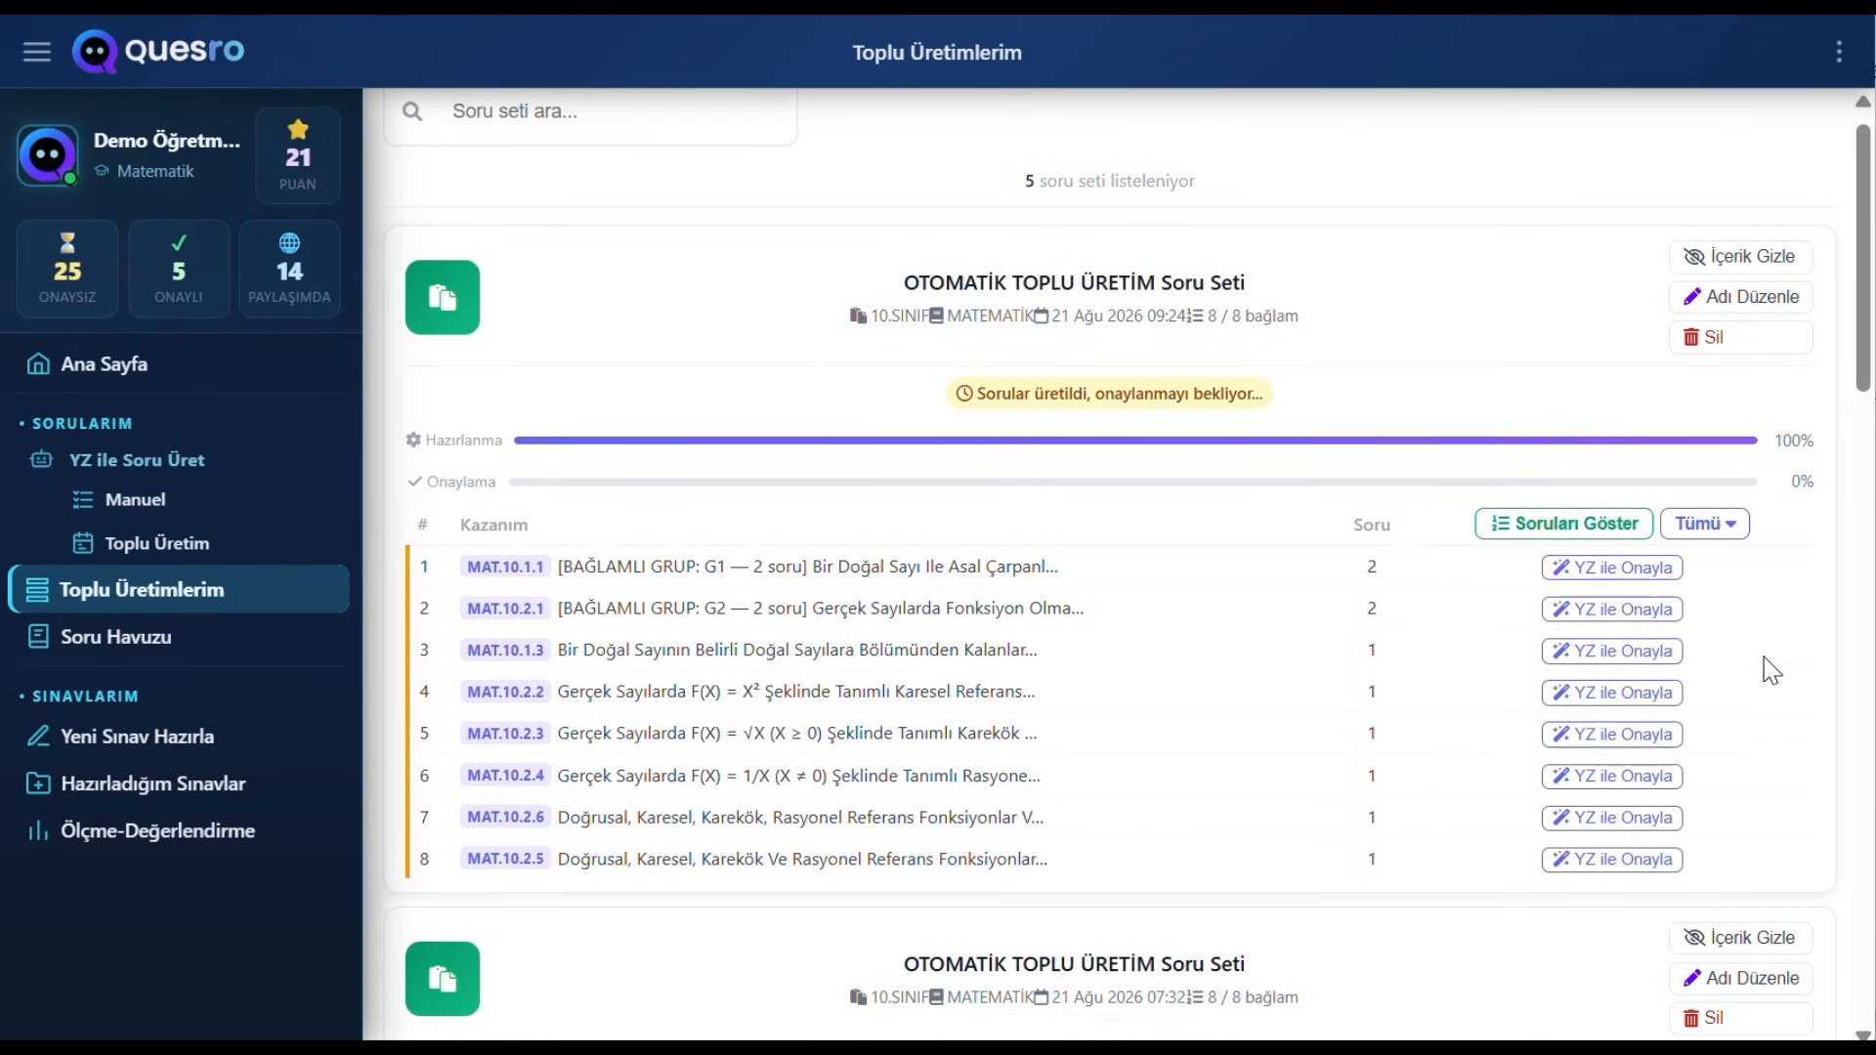
pyautogui.scroll(-1, 1762, 657)
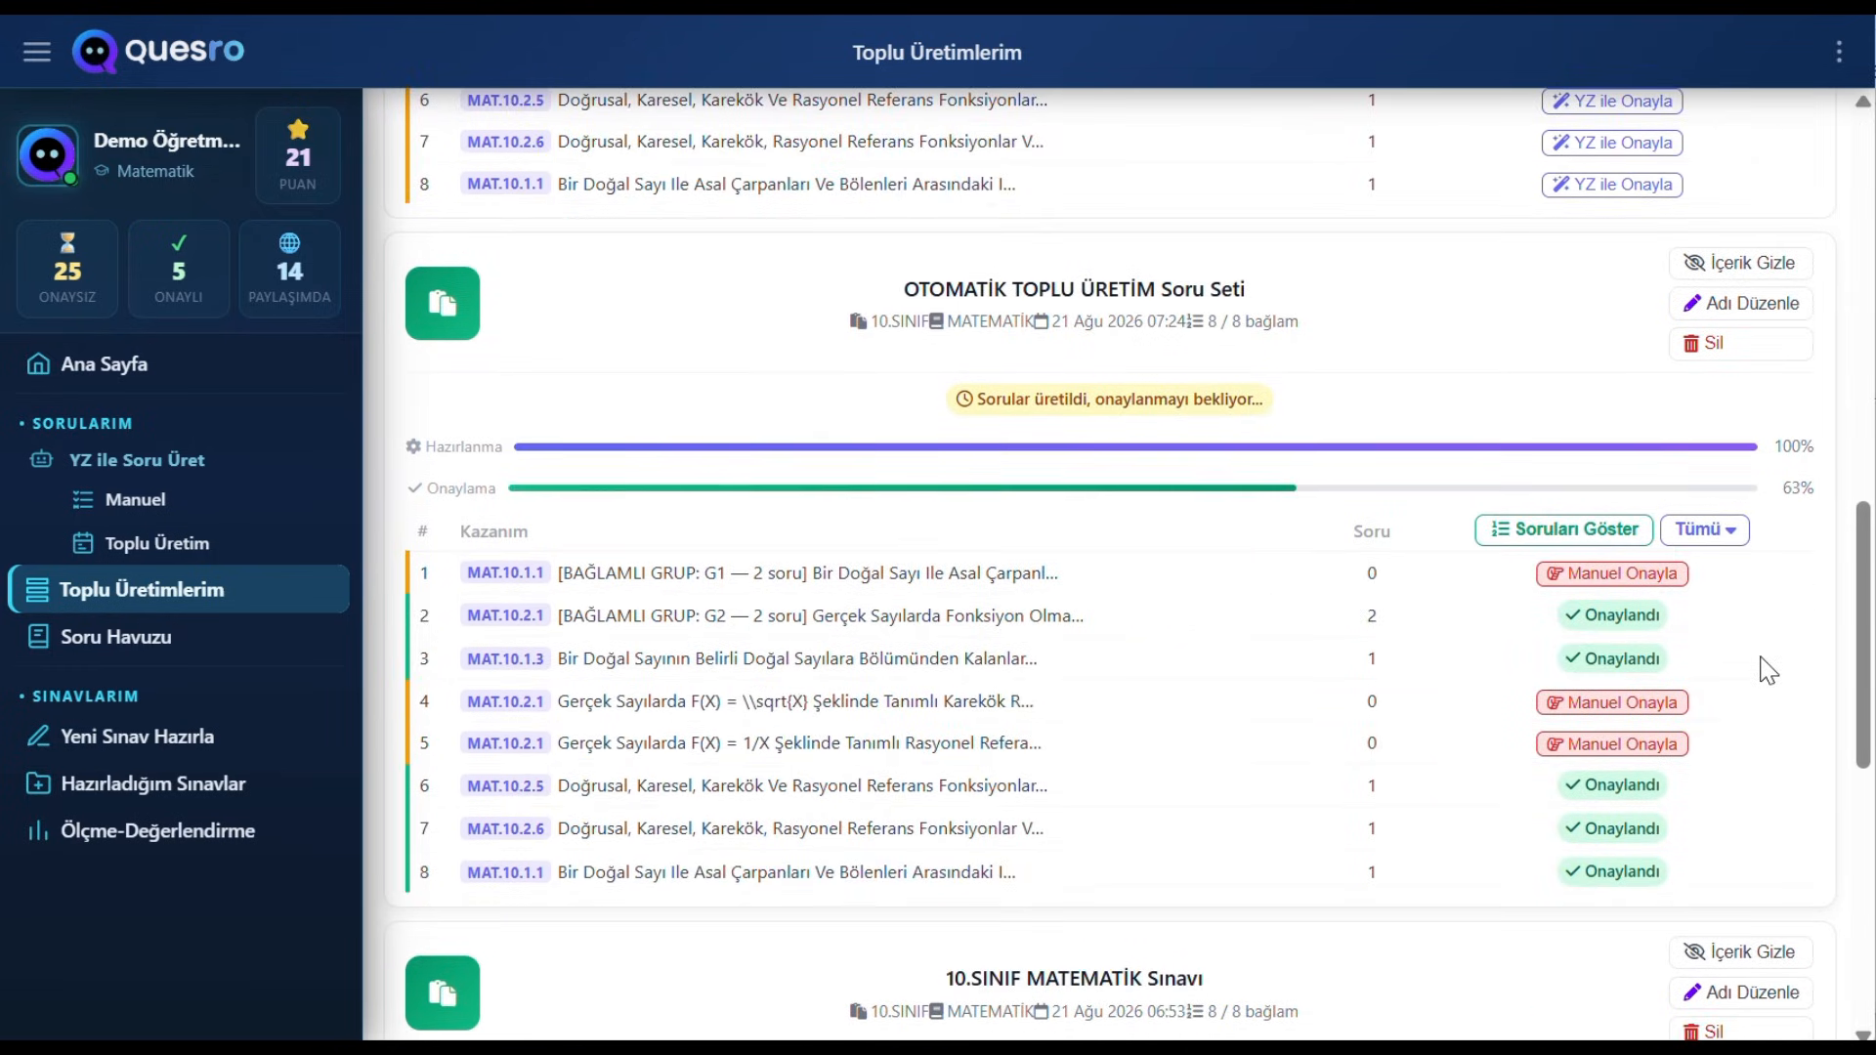
pyautogui.click(1675, 581)
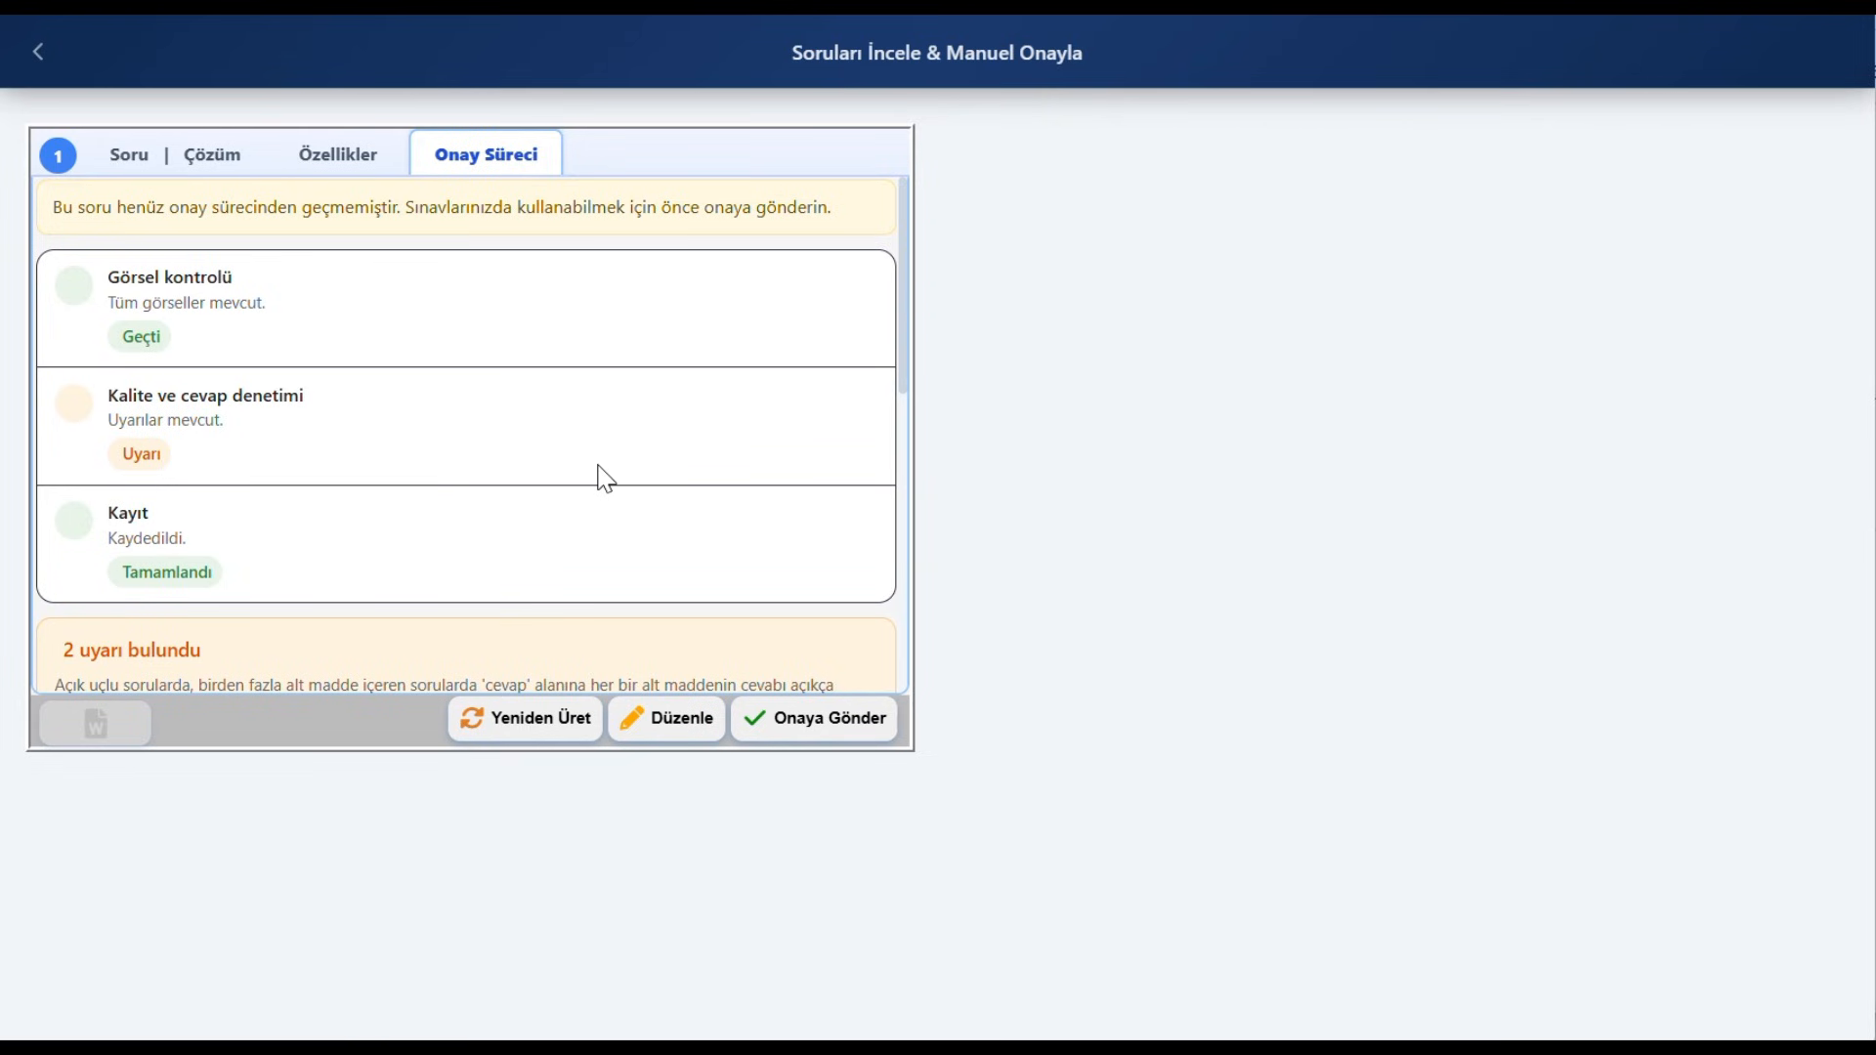
pyautogui.scroll(-8, 606, 478)
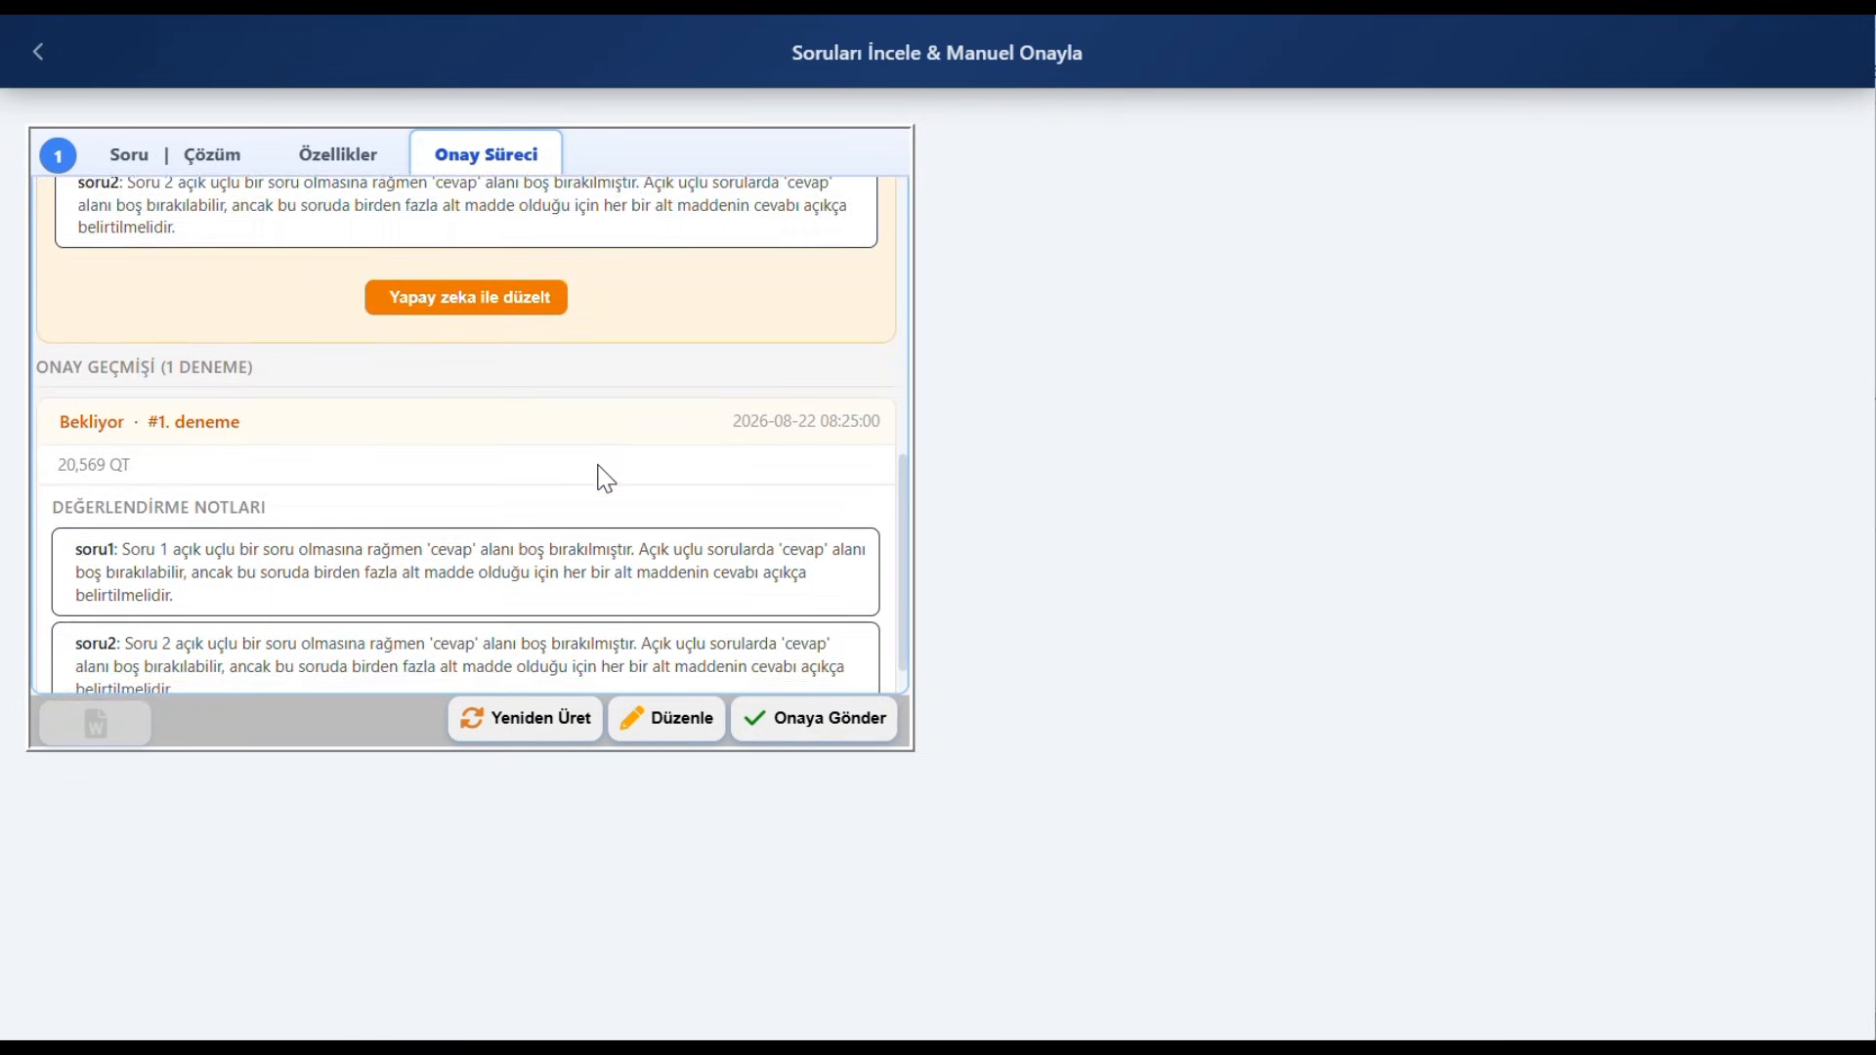
pyautogui.scroll(-1, 606, 479)
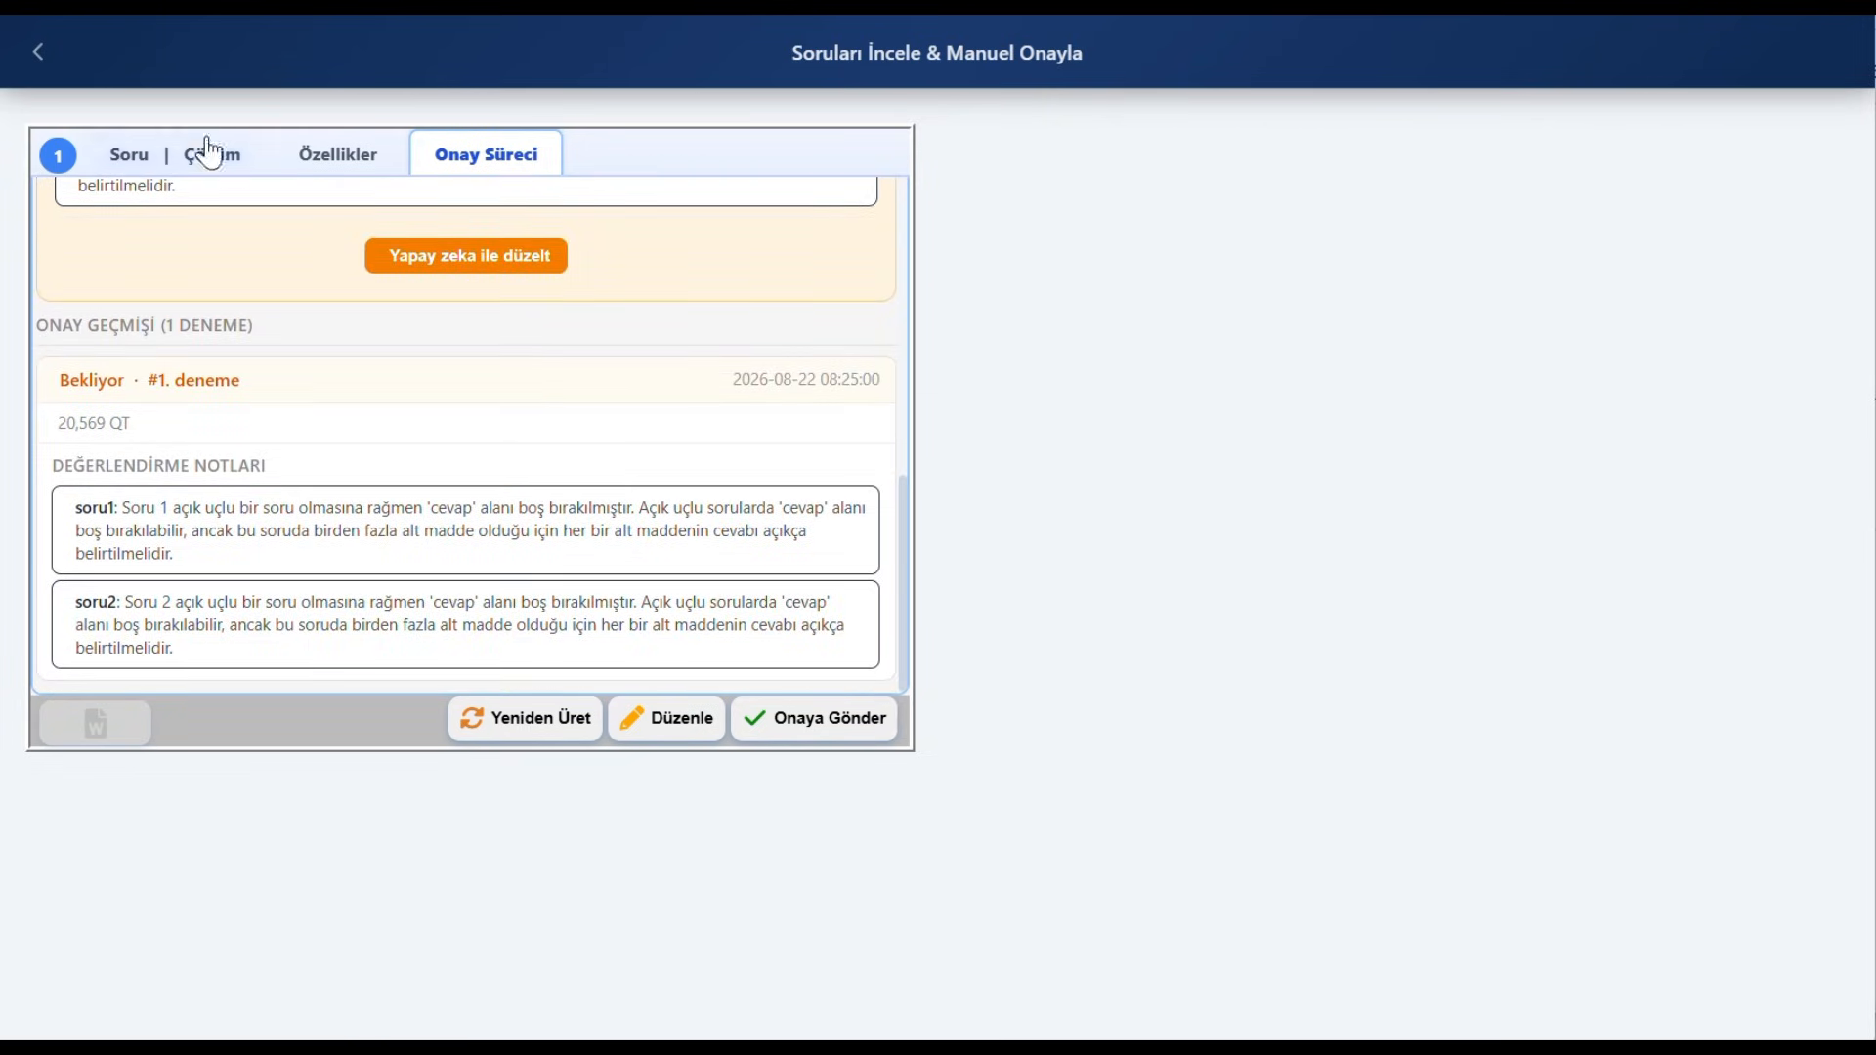
pyautogui.click(37, 54)
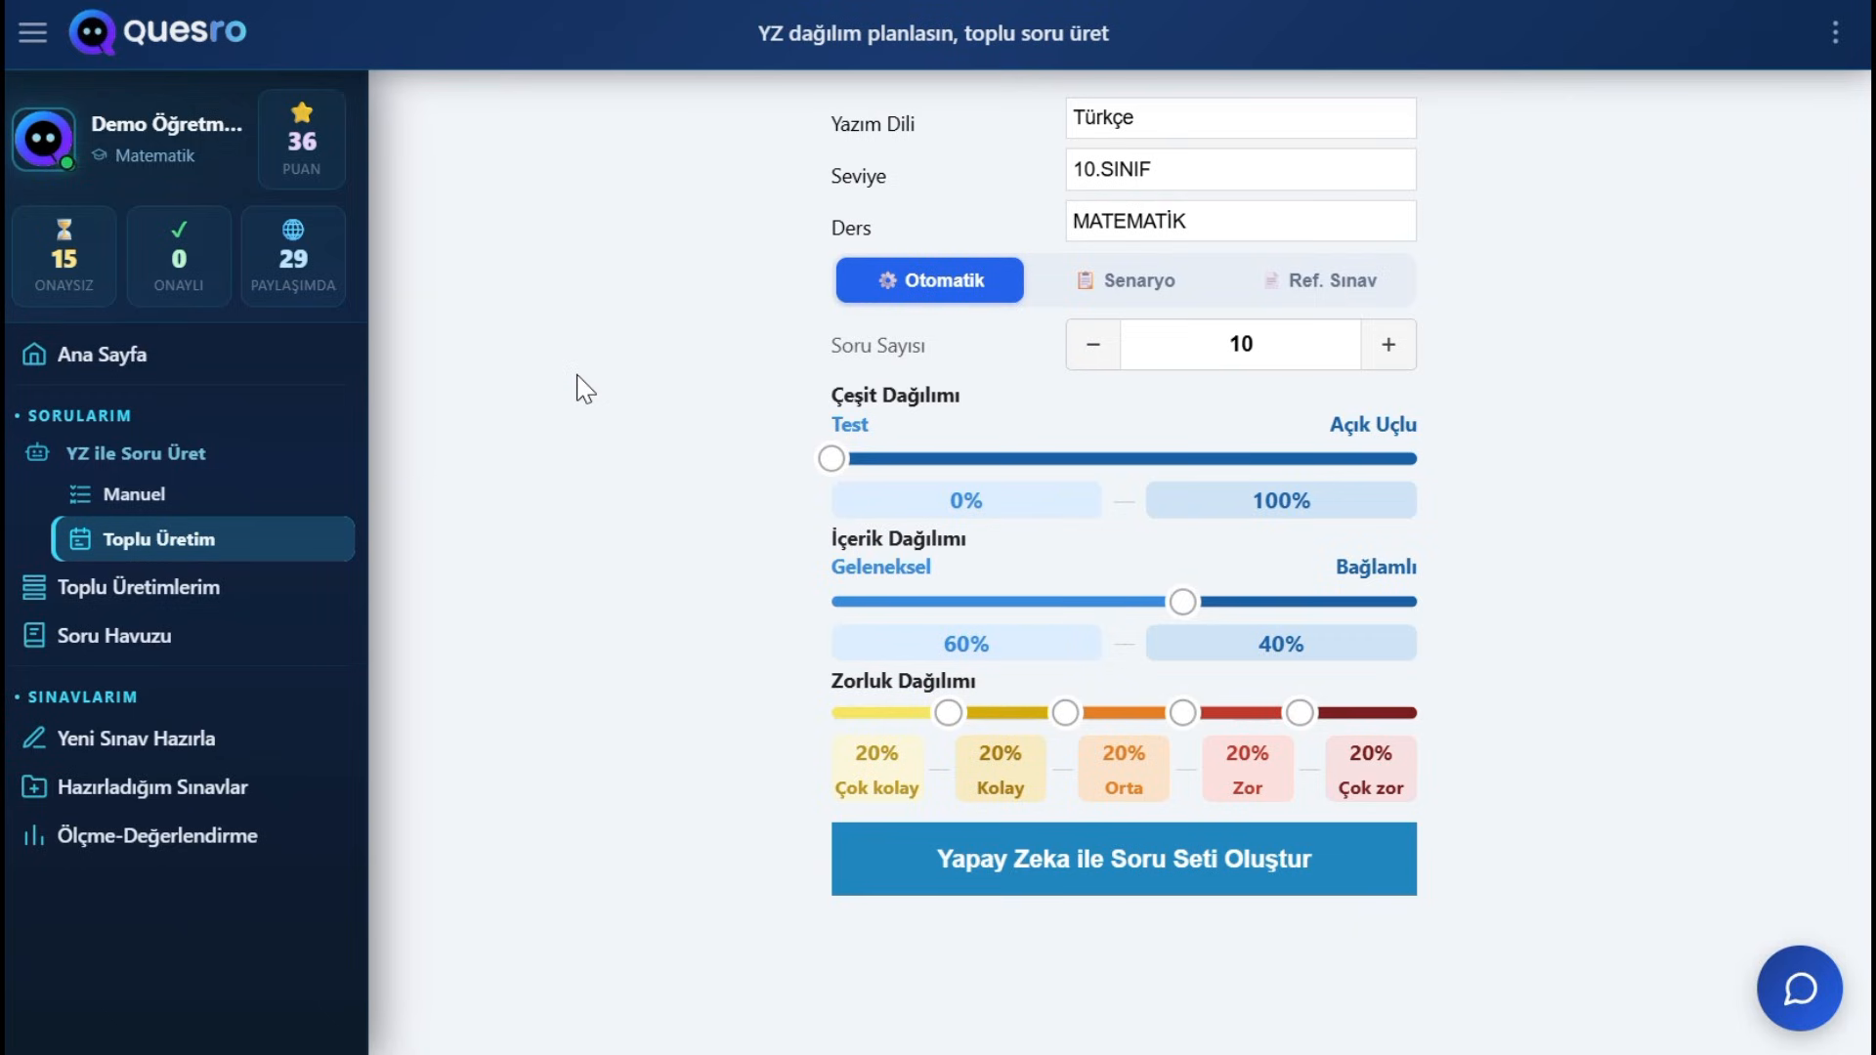
# Step: Switch the question generation to Senaryo mode and plan two questions for learning outcome MAT.10.1.1
pyautogui.click(1168, 293)
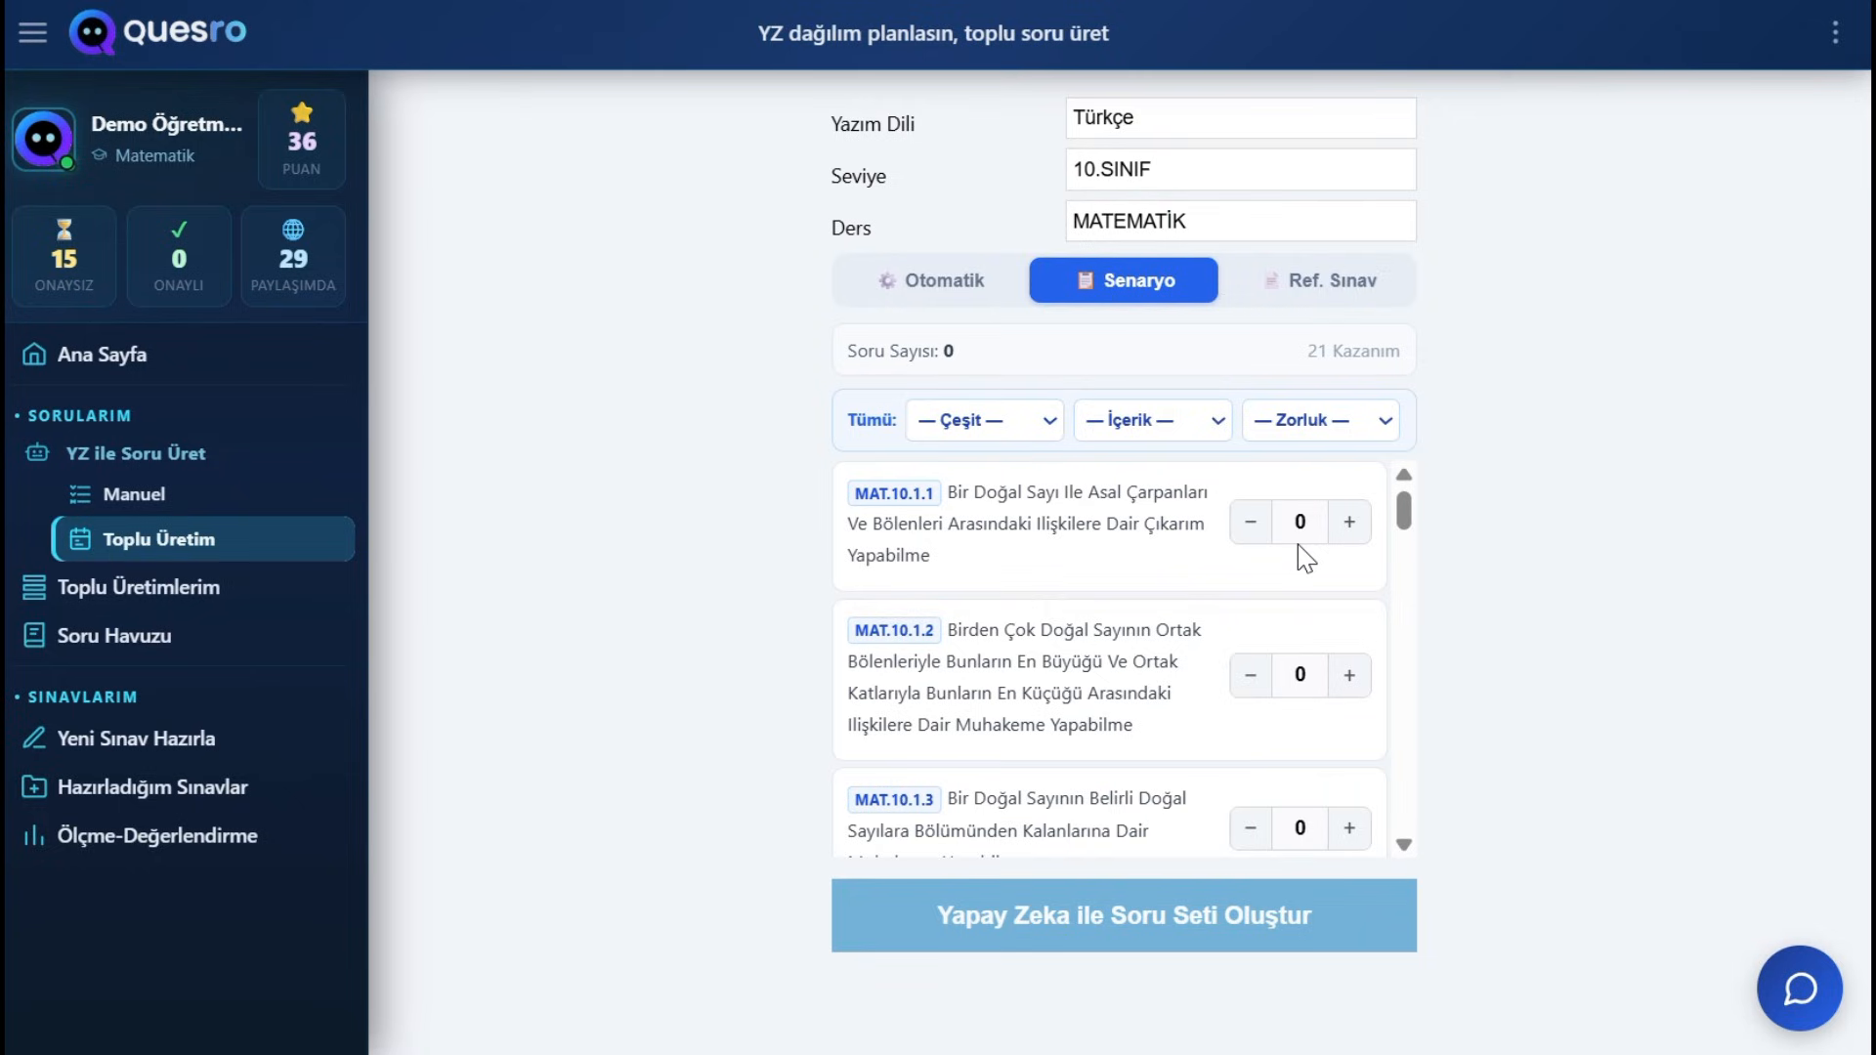
pyautogui.click(1352, 526)
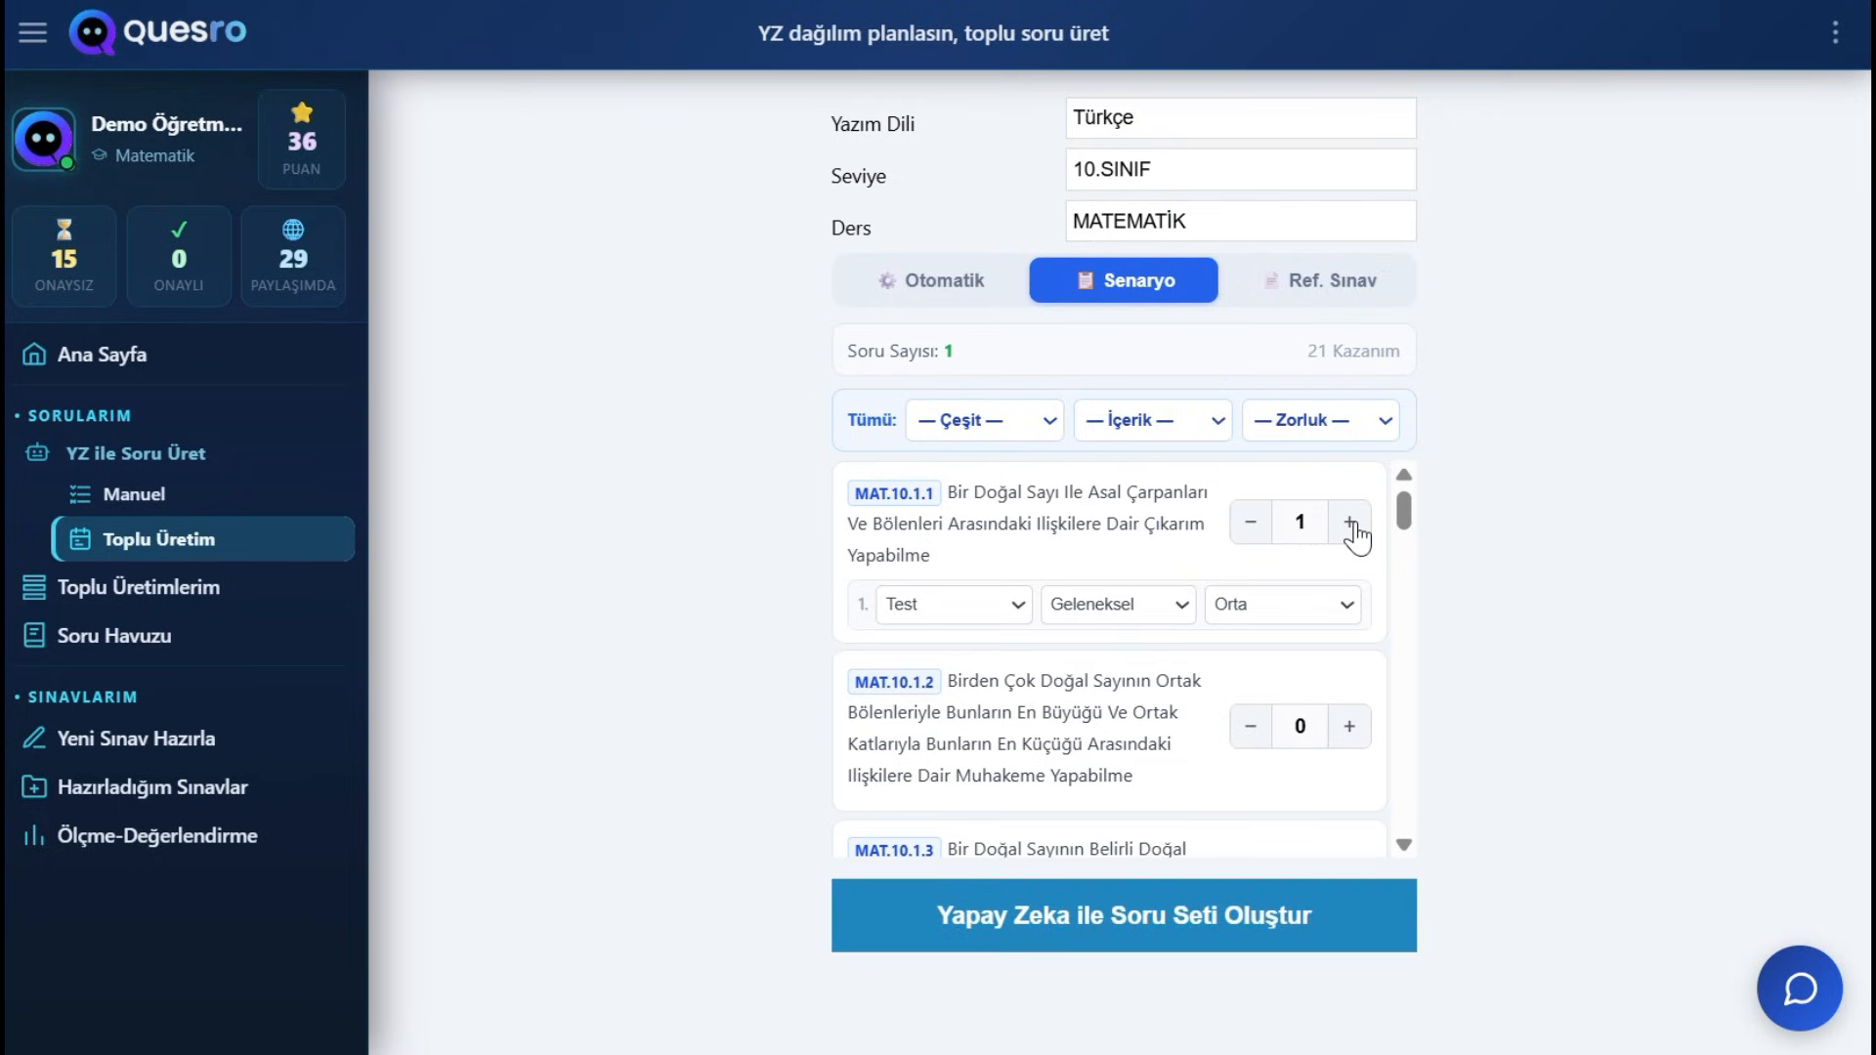
pyautogui.click(1352, 525)
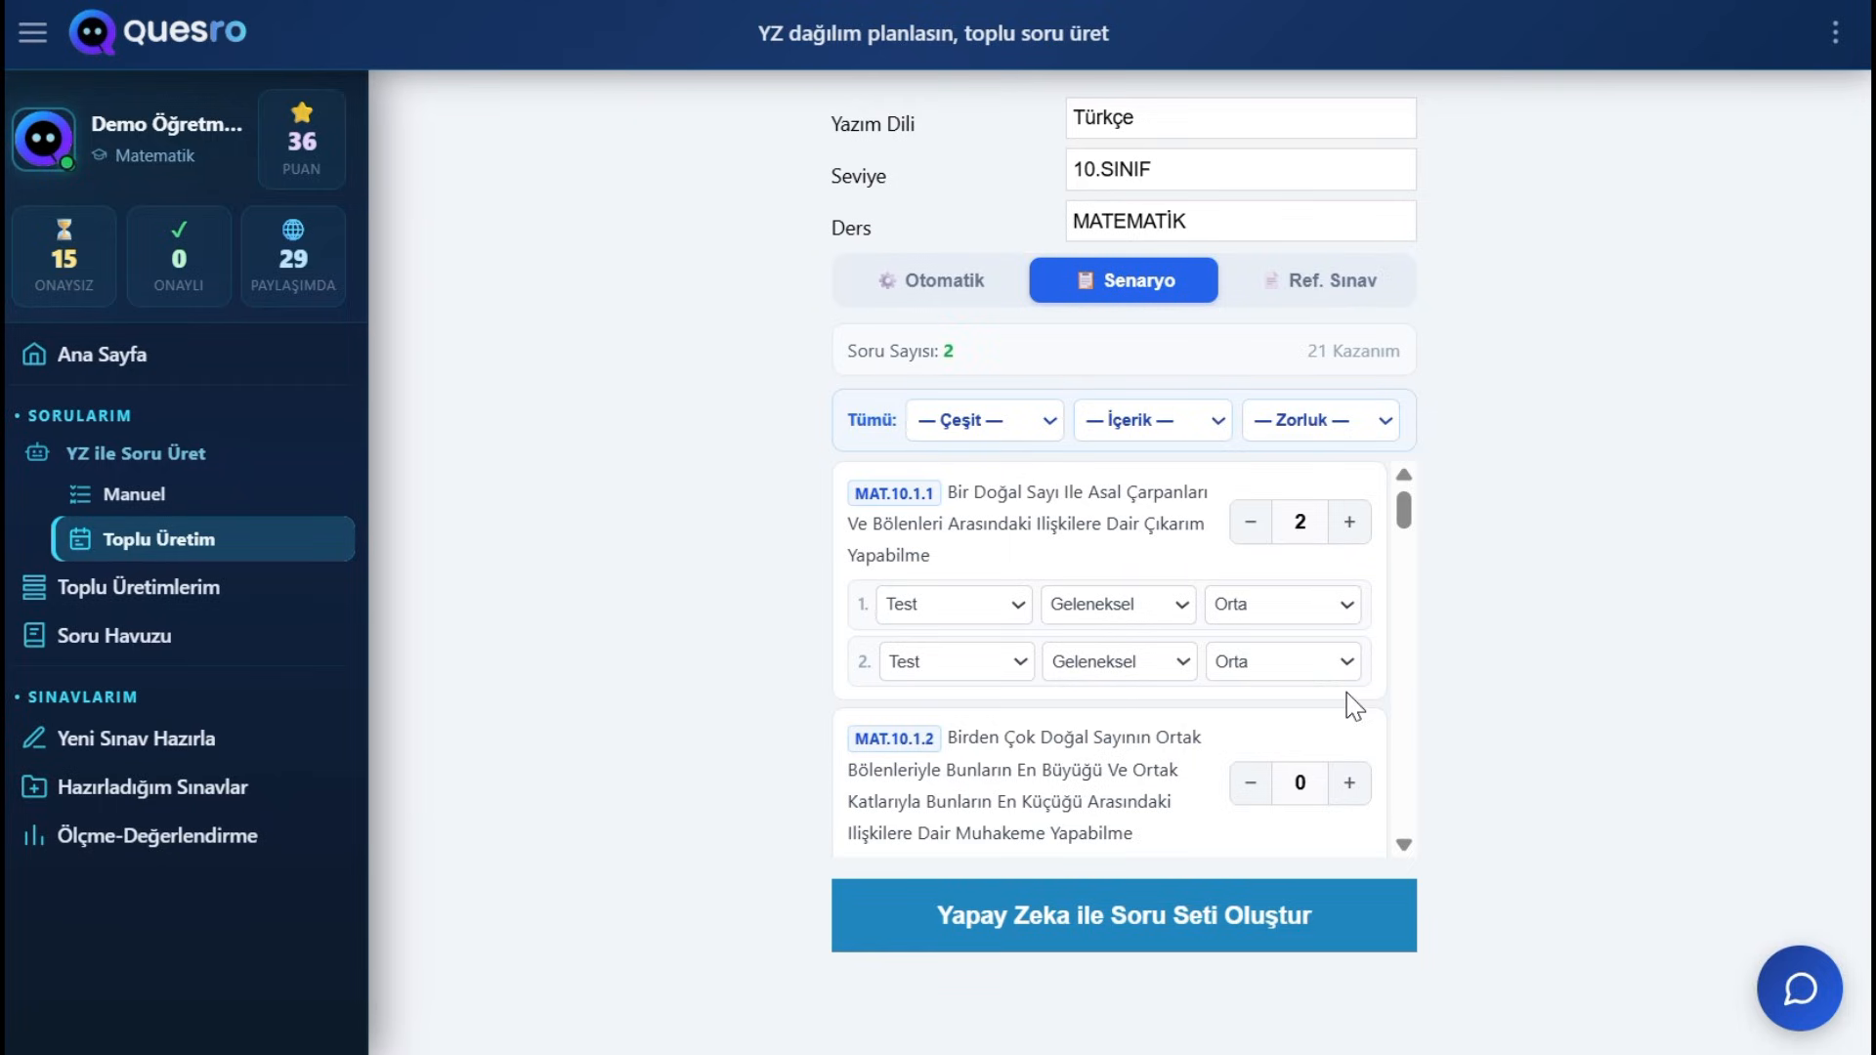
pyautogui.click(1182, 430)
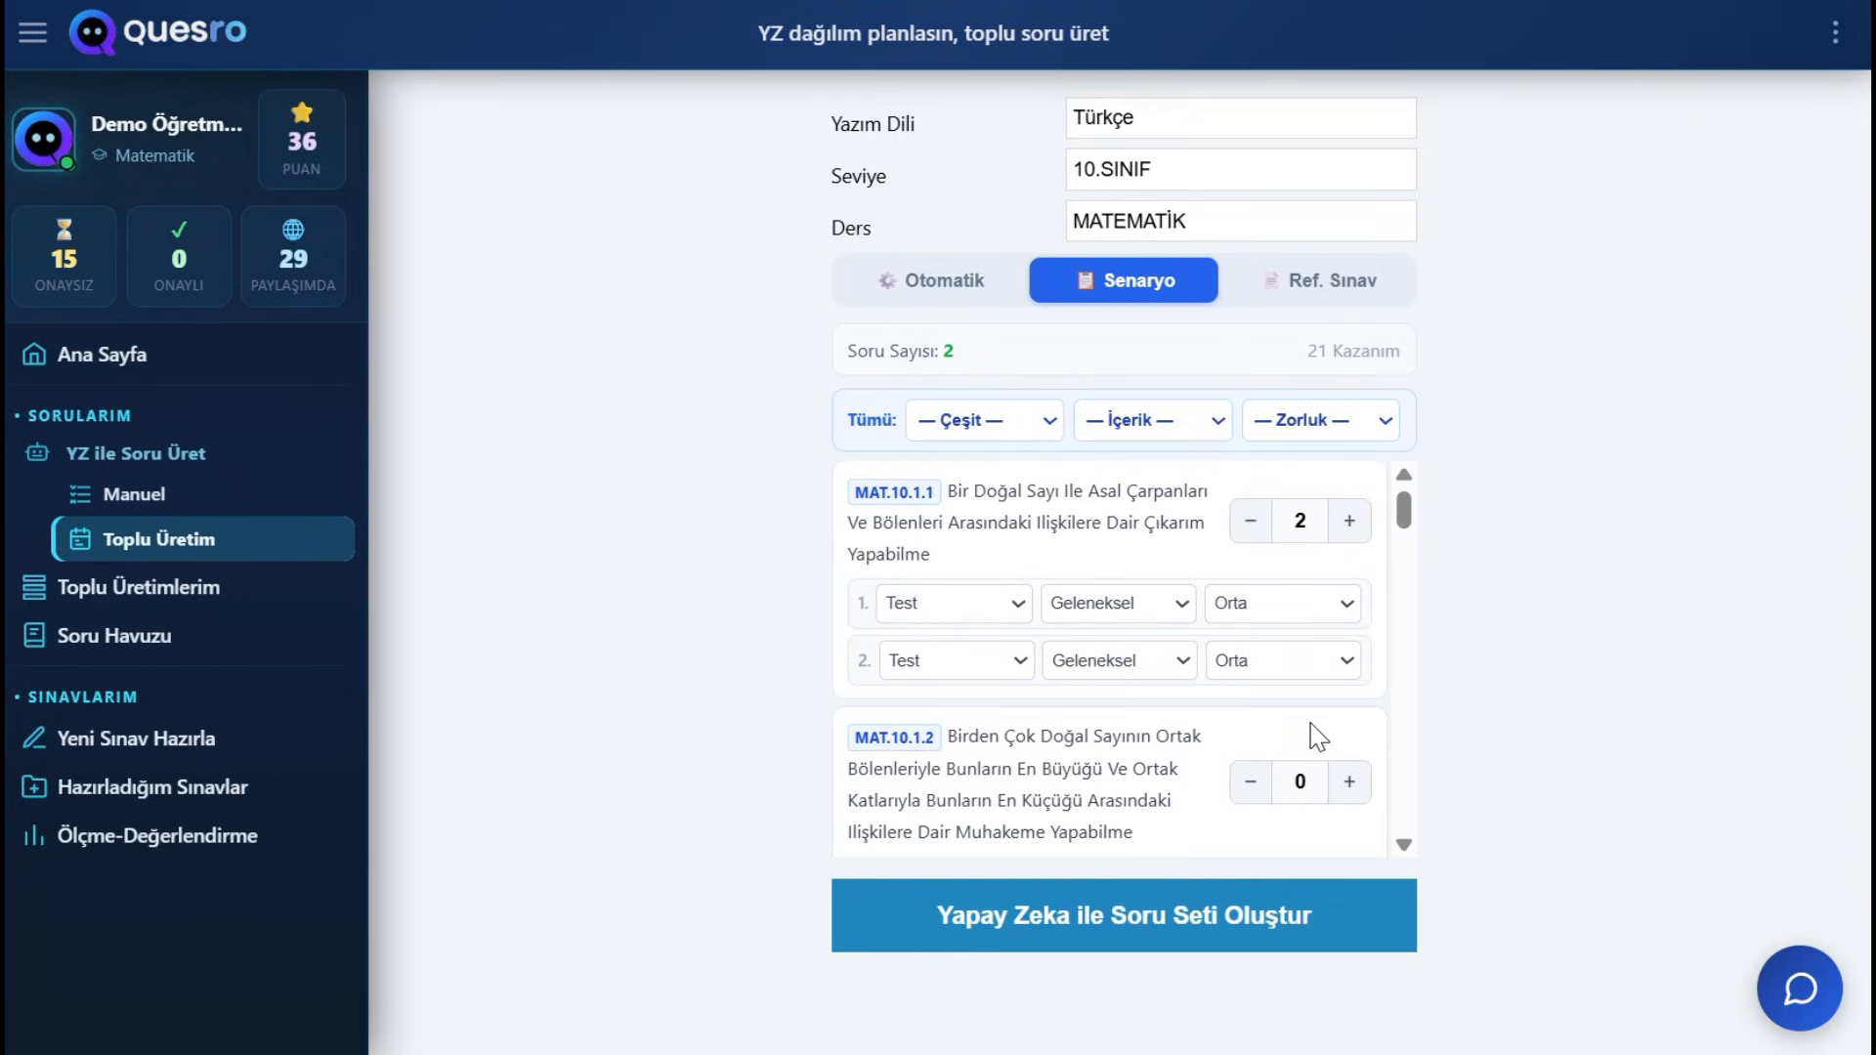
# Step: Plan two questions each for learning outcomes MAT.10.1.2, MAT.10.1.3, MAT.10.2.1 and MAT.10.2.2
pyautogui.scroll(-1, 1319, 728)
pyautogui.click(1346, 689)
pyautogui.click(1347, 689)
pyautogui.scroll(-2, 1347, 742)
pyautogui.click(1348, 715)
pyautogui.click(1348, 711)
pyautogui.scroll(-3, 1348, 707)
pyautogui.click(1350, 694)
pyautogui.click(1351, 694)
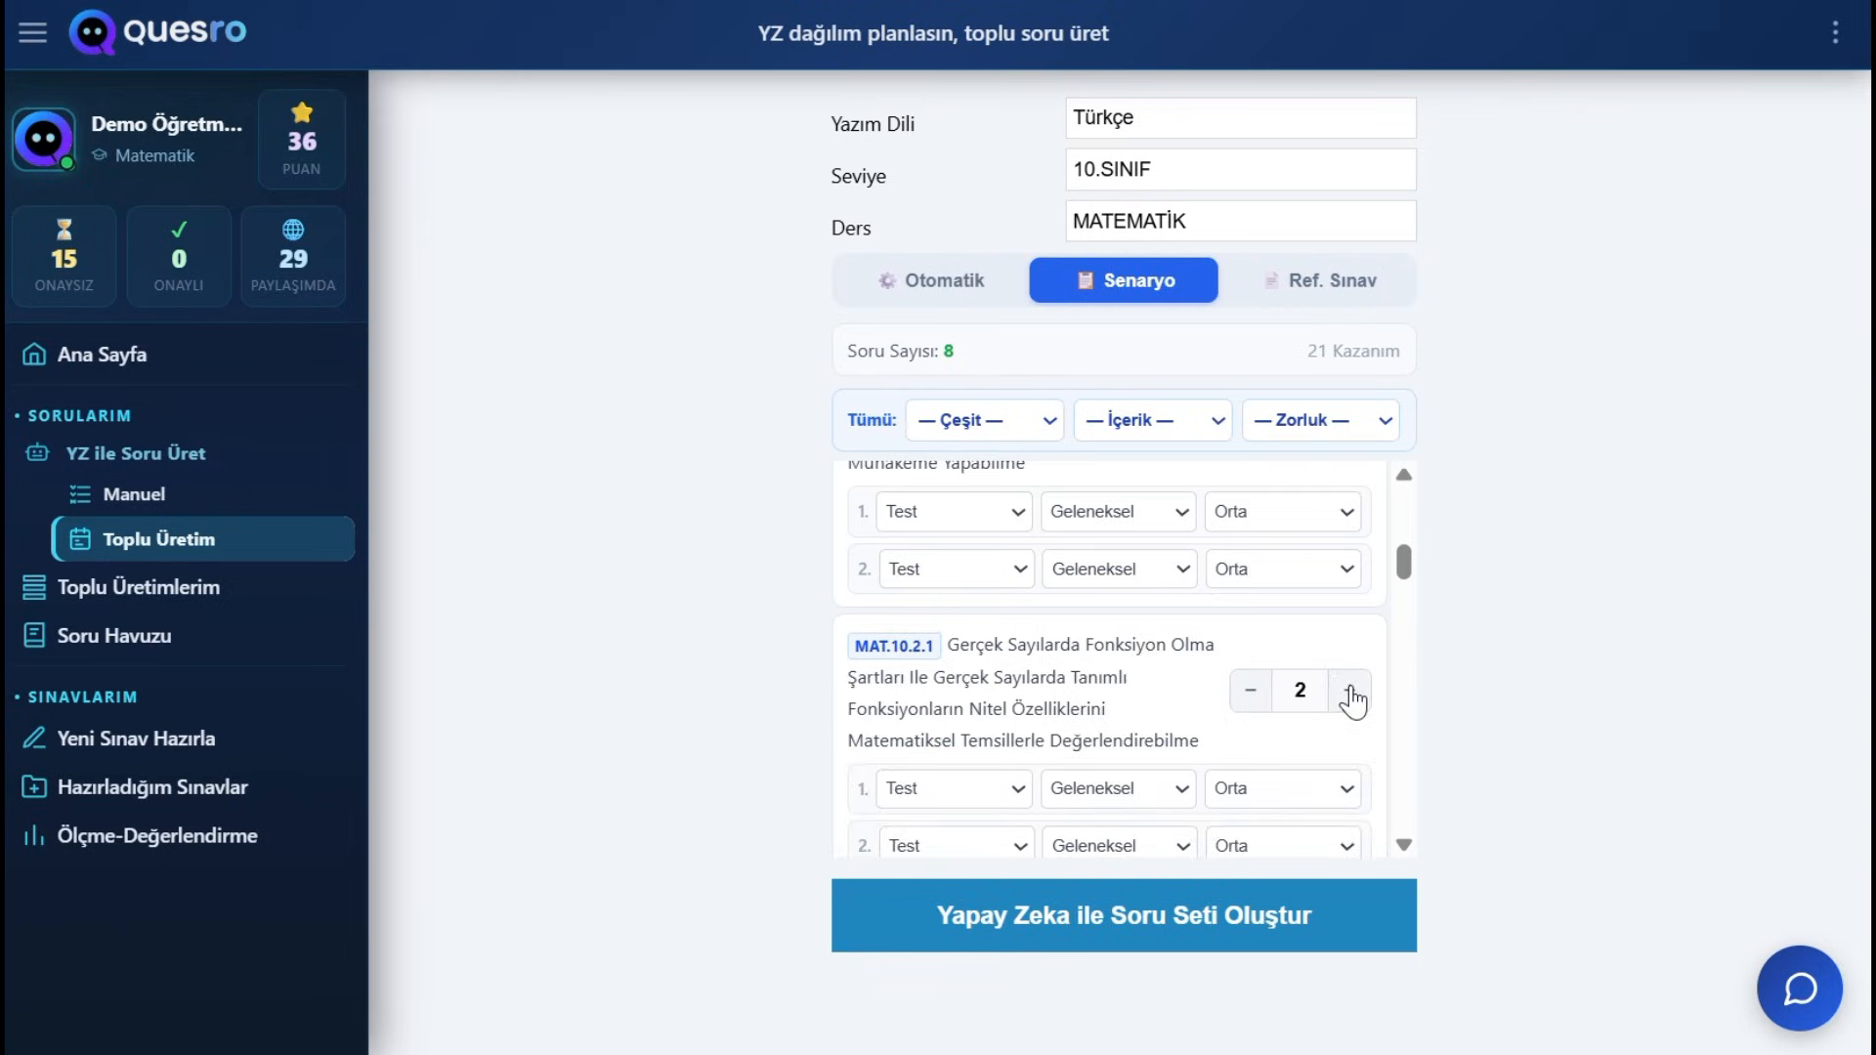
pyautogui.scroll(-2, 1351, 695)
pyautogui.click(1349, 830)
pyautogui.click(1349, 831)
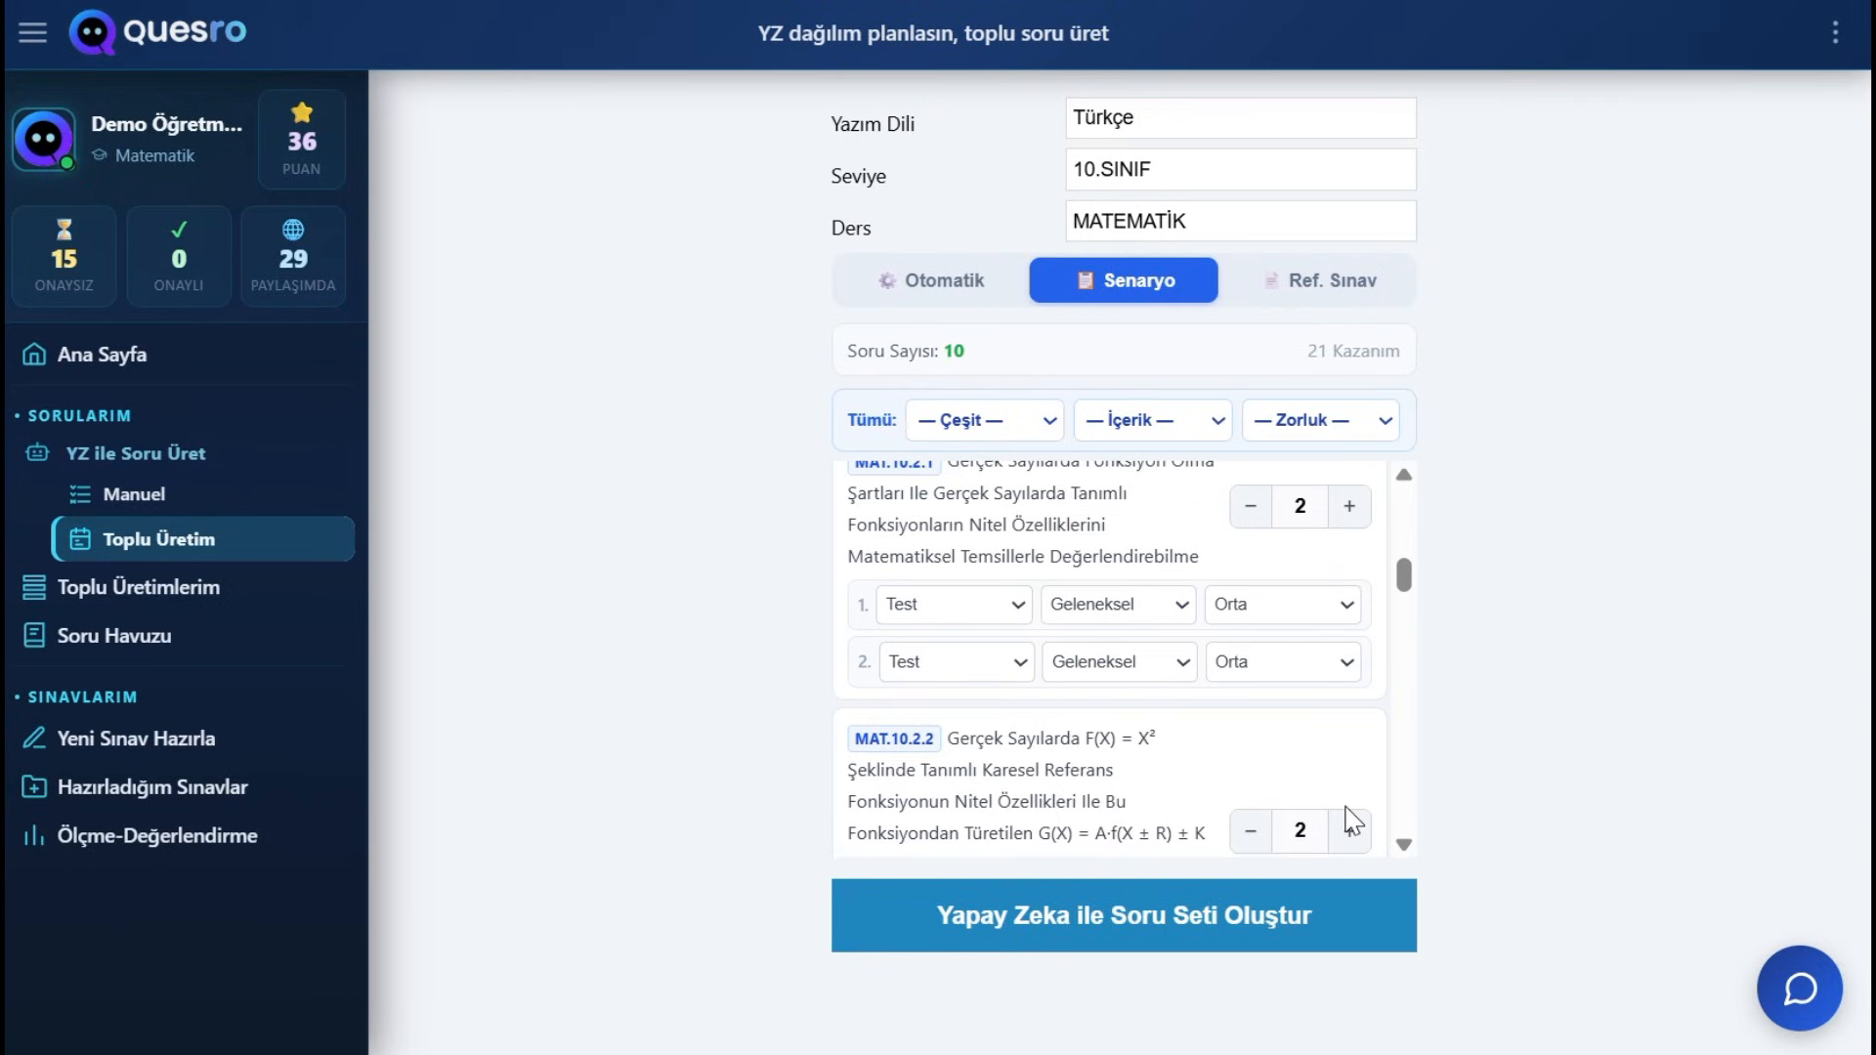
# Step: Set all planned questions at once to Test type, Geleneksel content and Çok zor difficulty
pyautogui.click(985, 432)
pyautogui.click(996, 502)
pyautogui.click(1135, 410)
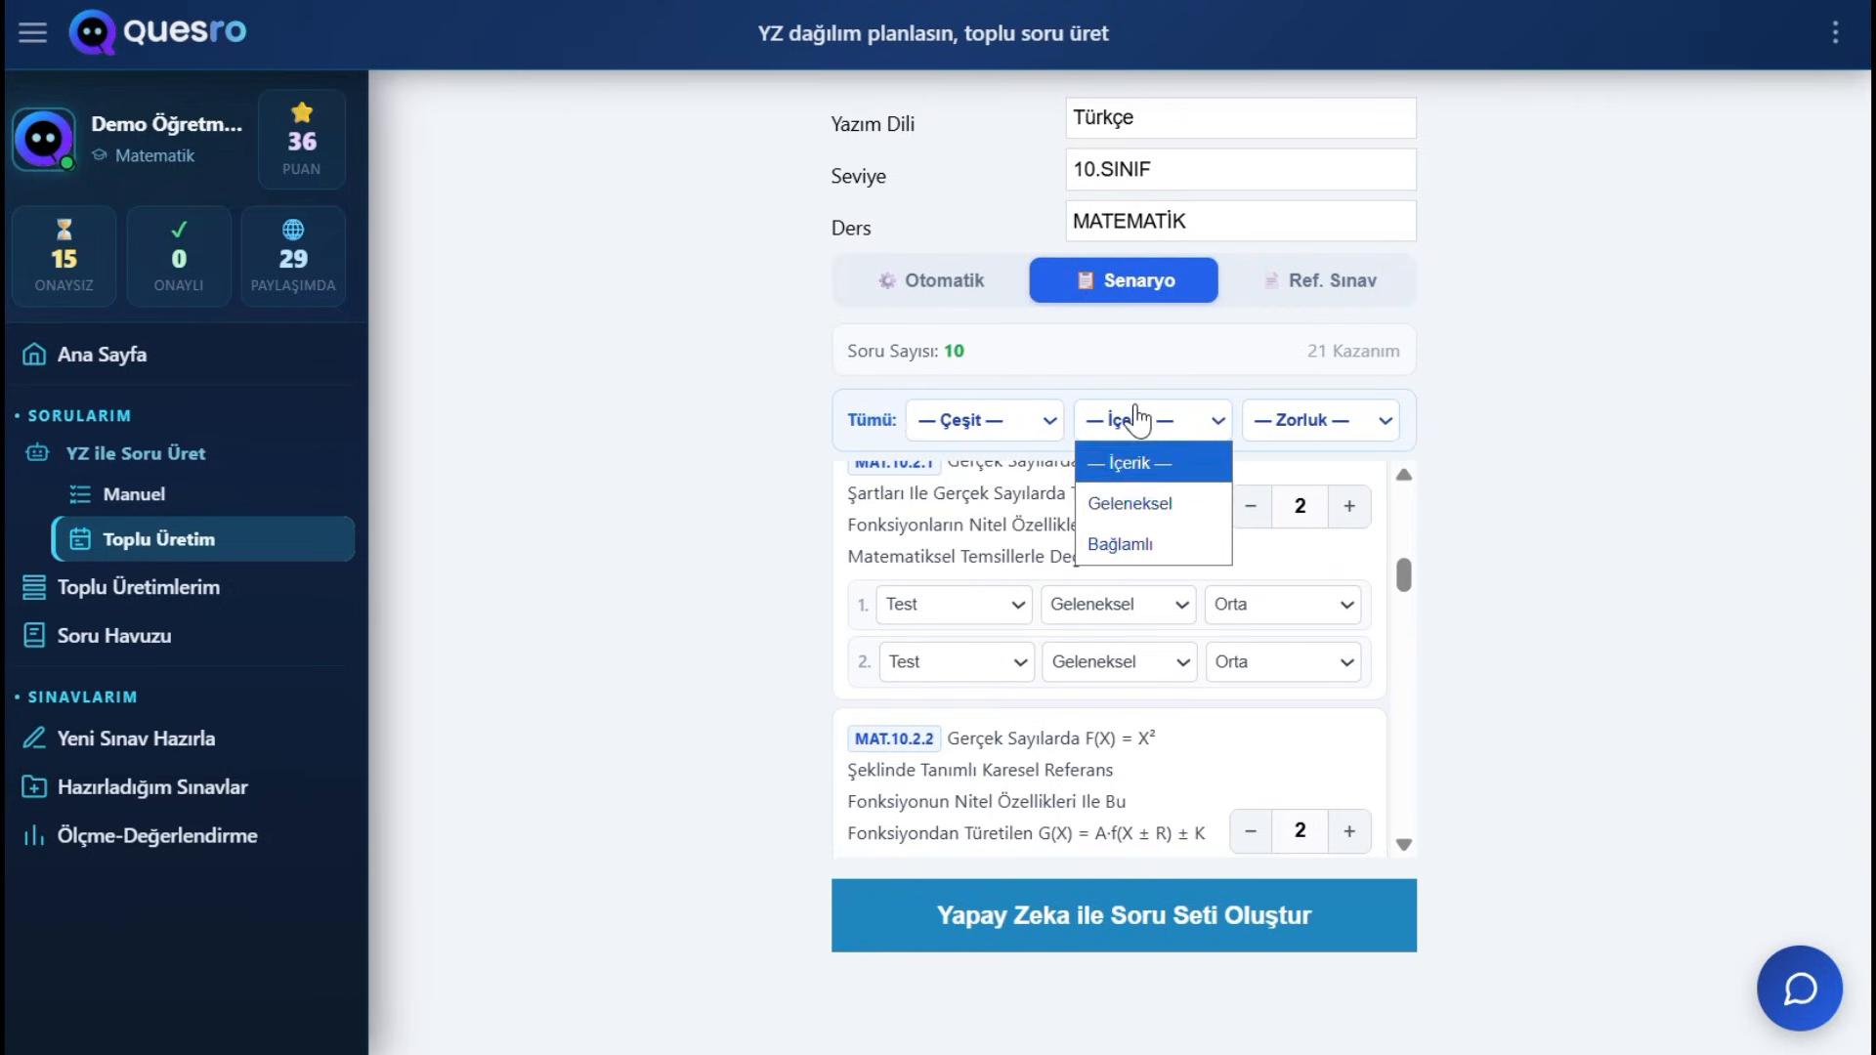
pyautogui.click(1201, 505)
pyautogui.click(1328, 422)
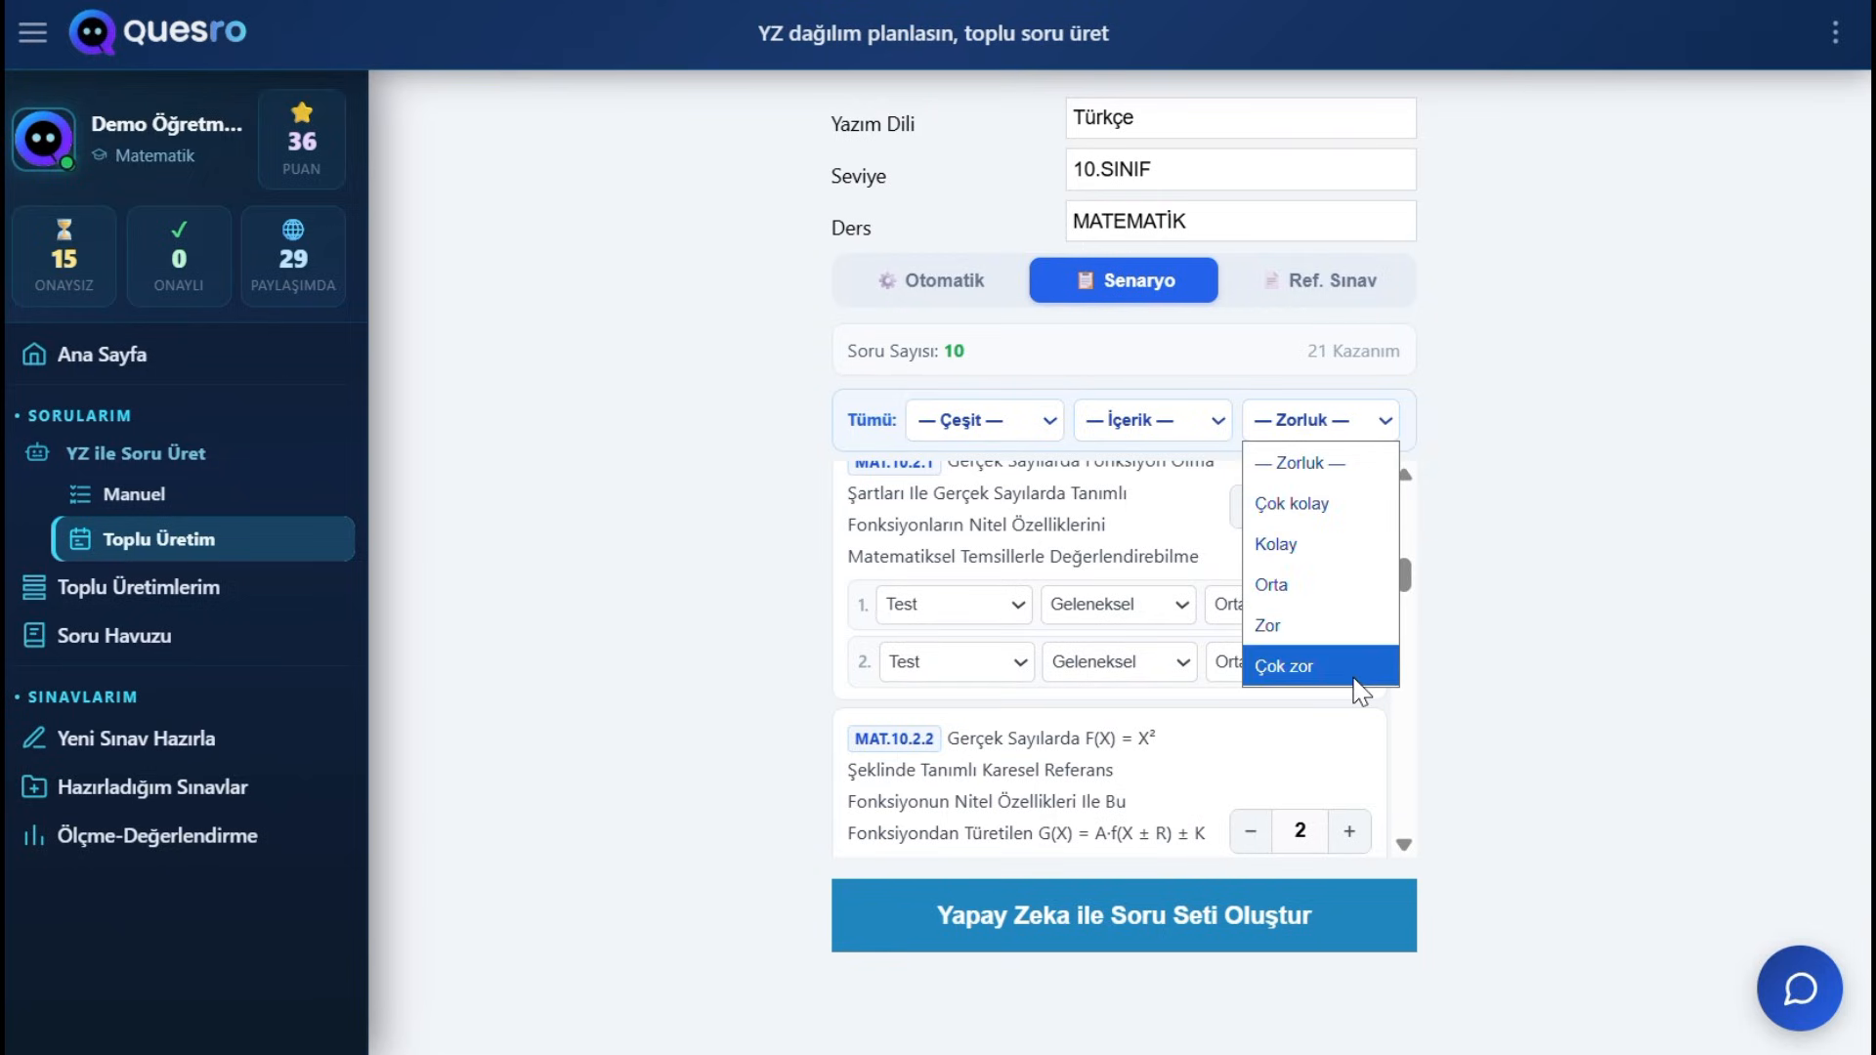
pyautogui.click(1358, 688)
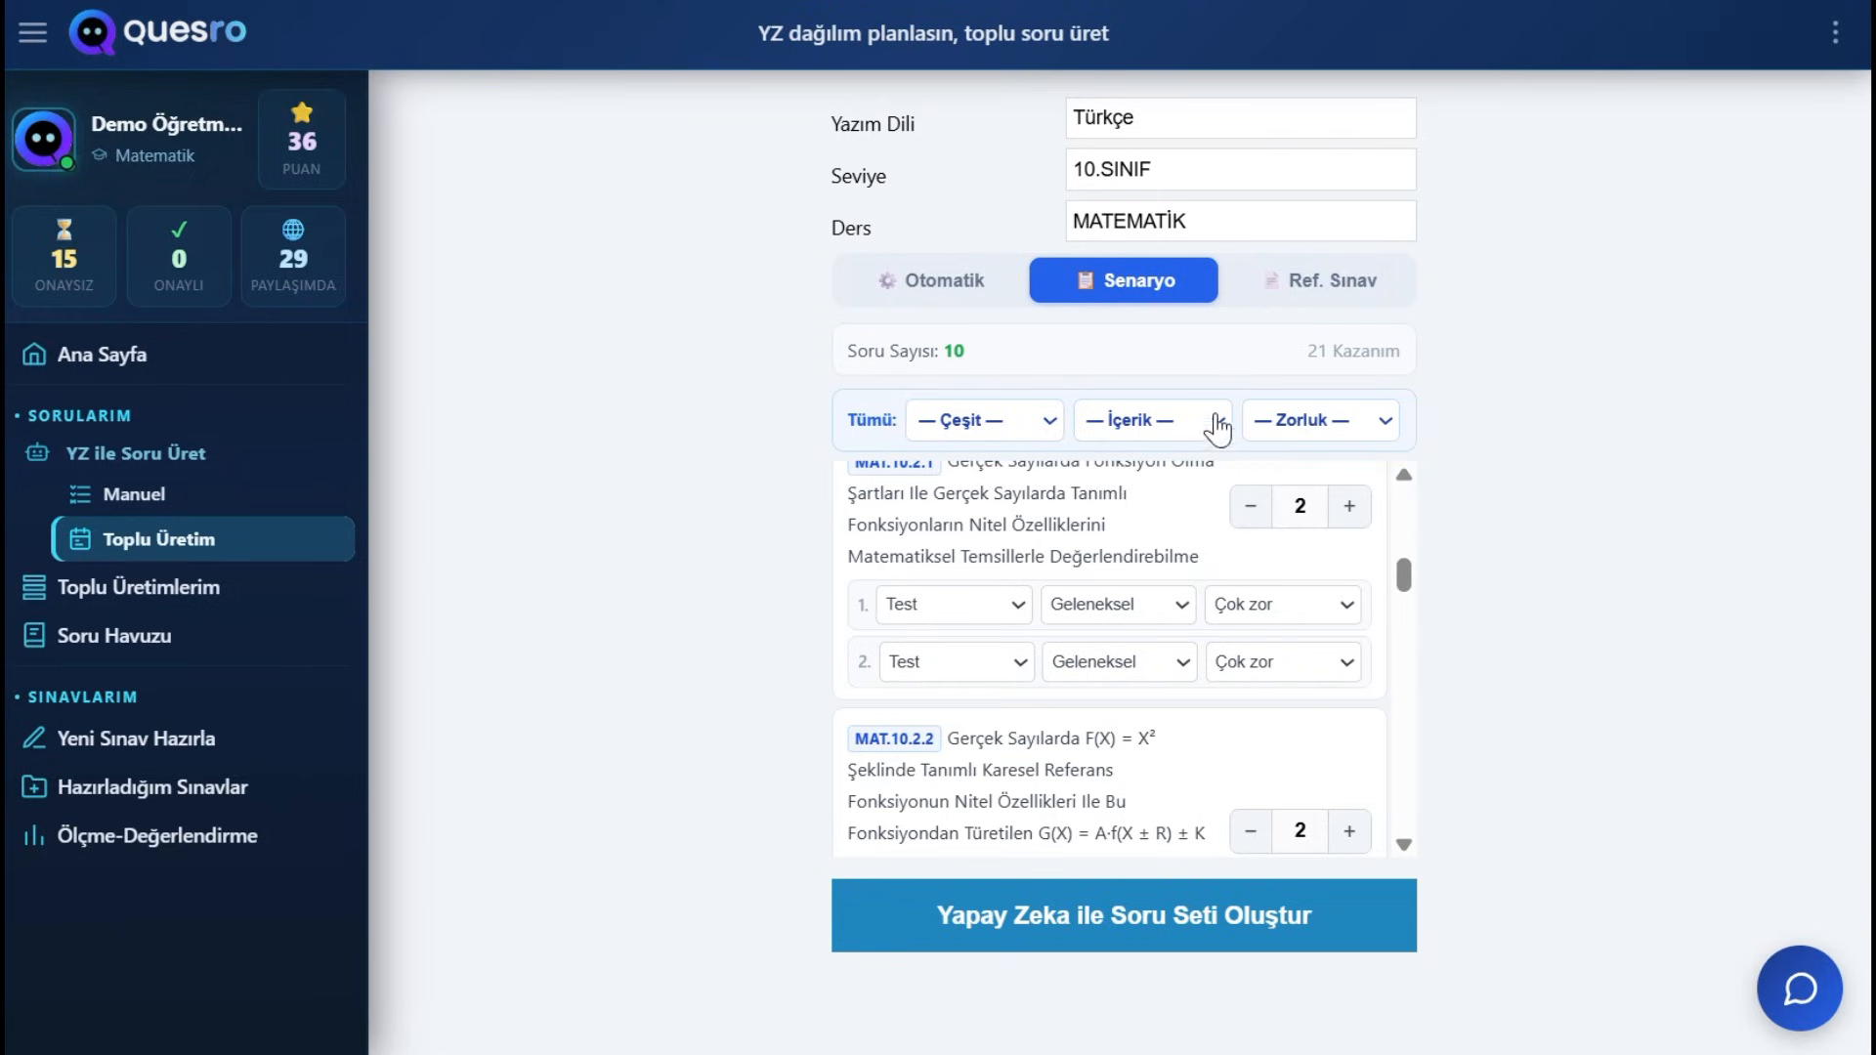
# Step: Create the draft question set from the scenario with the instruction "Plan oluştur" and approve it
pyautogui.click(1177, 915)
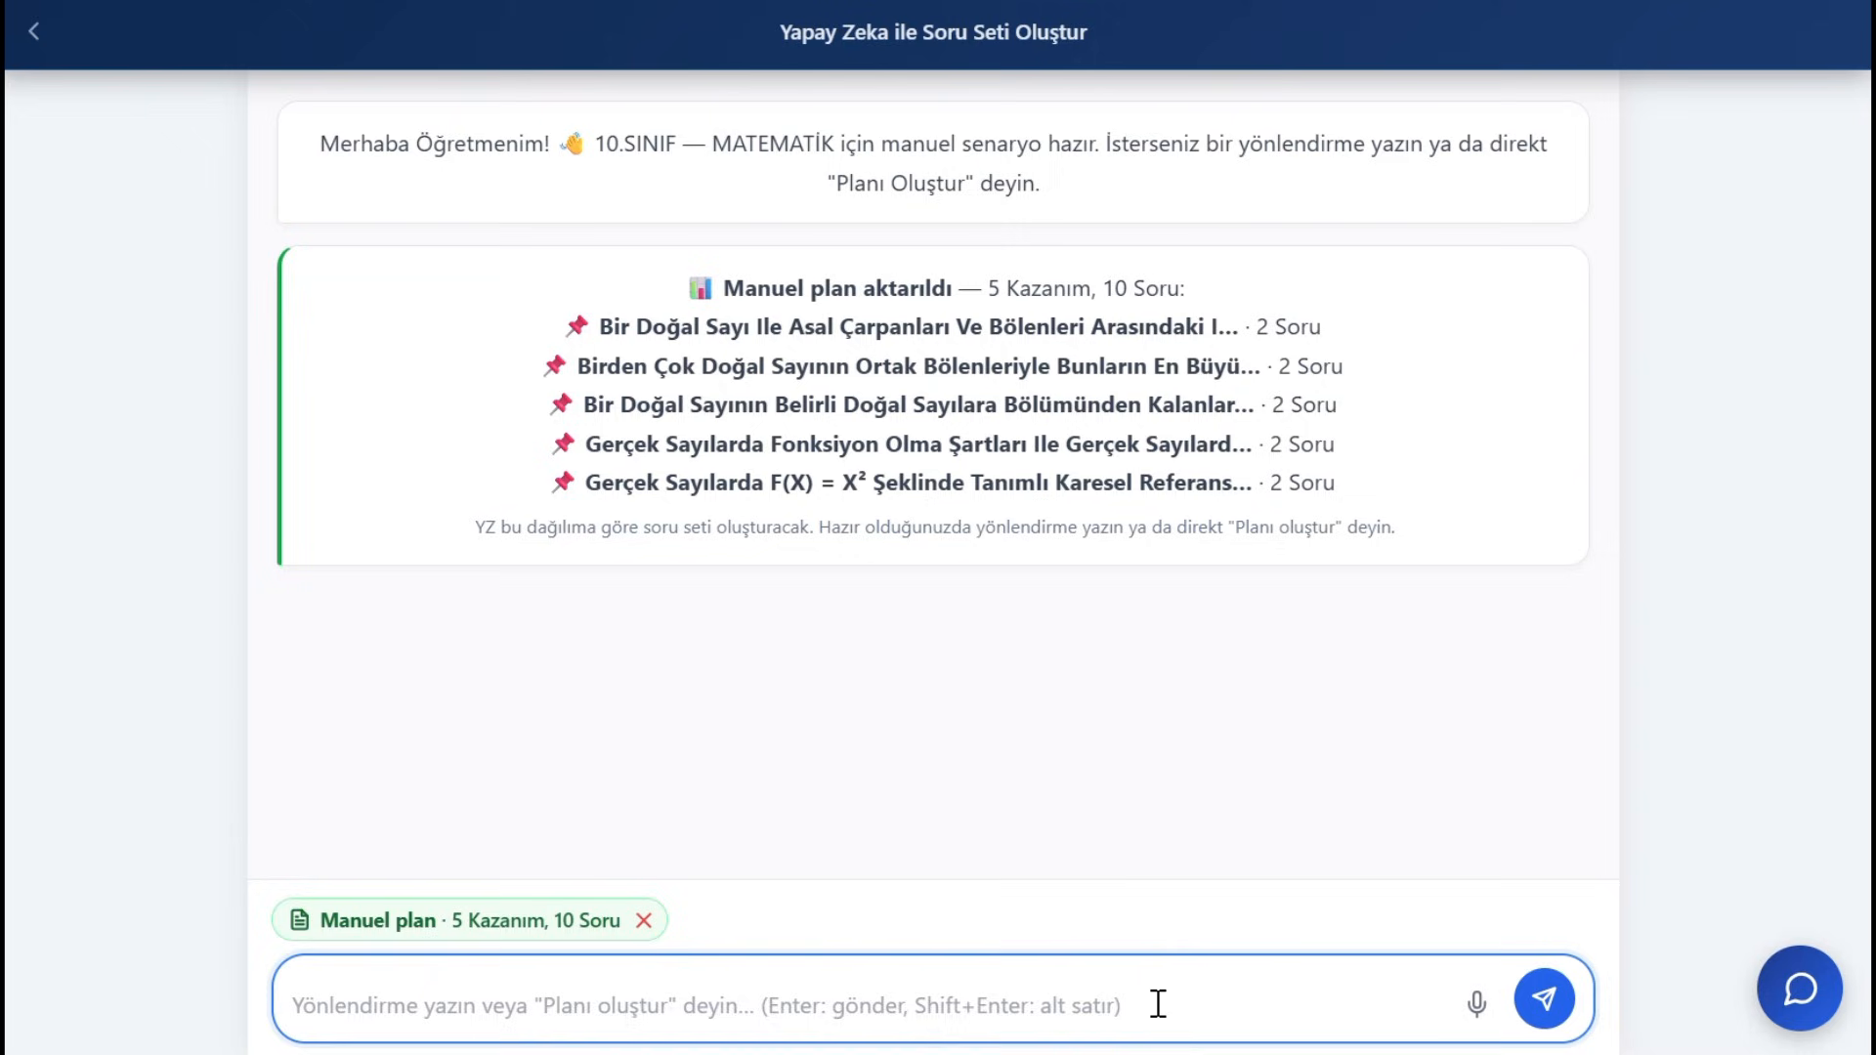
pyautogui.write('Plan oluştur')
pyautogui.click(1543, 998)
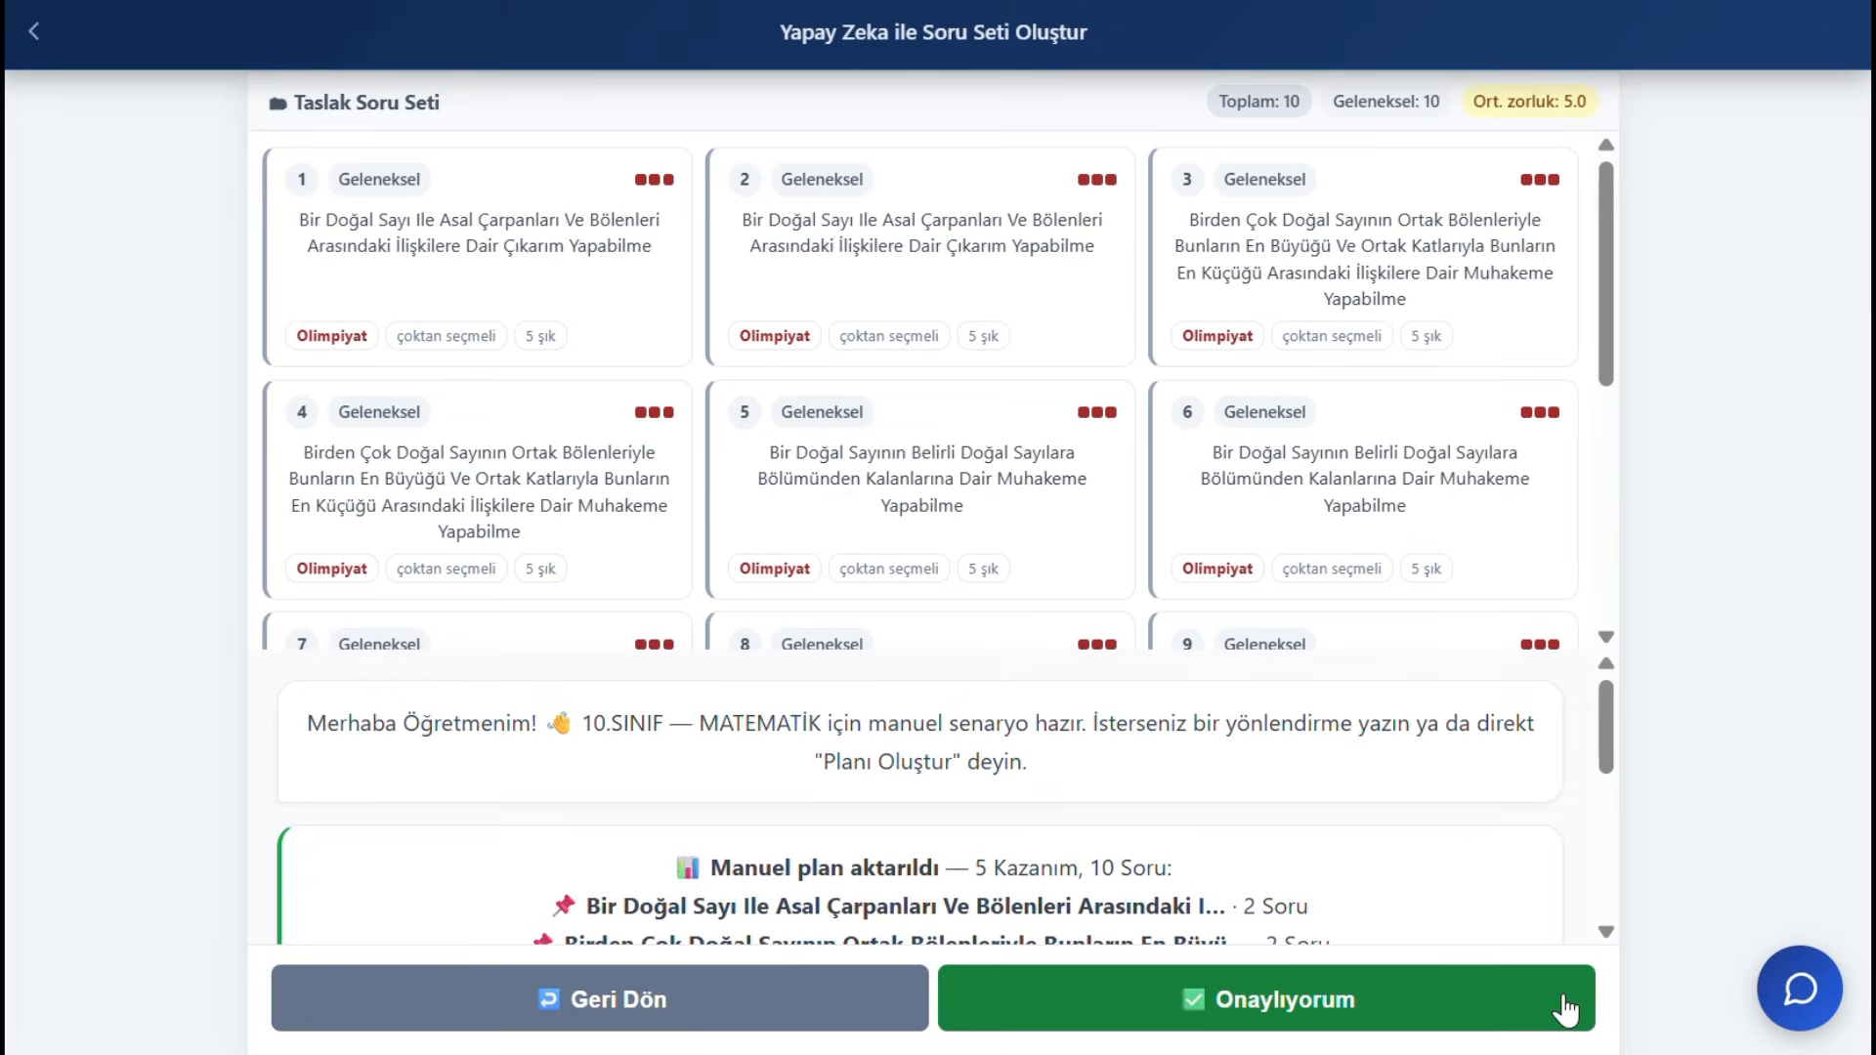
pyautogui.scroll(-5, 1289, 645)
pyautogui.click(1329, 1016)
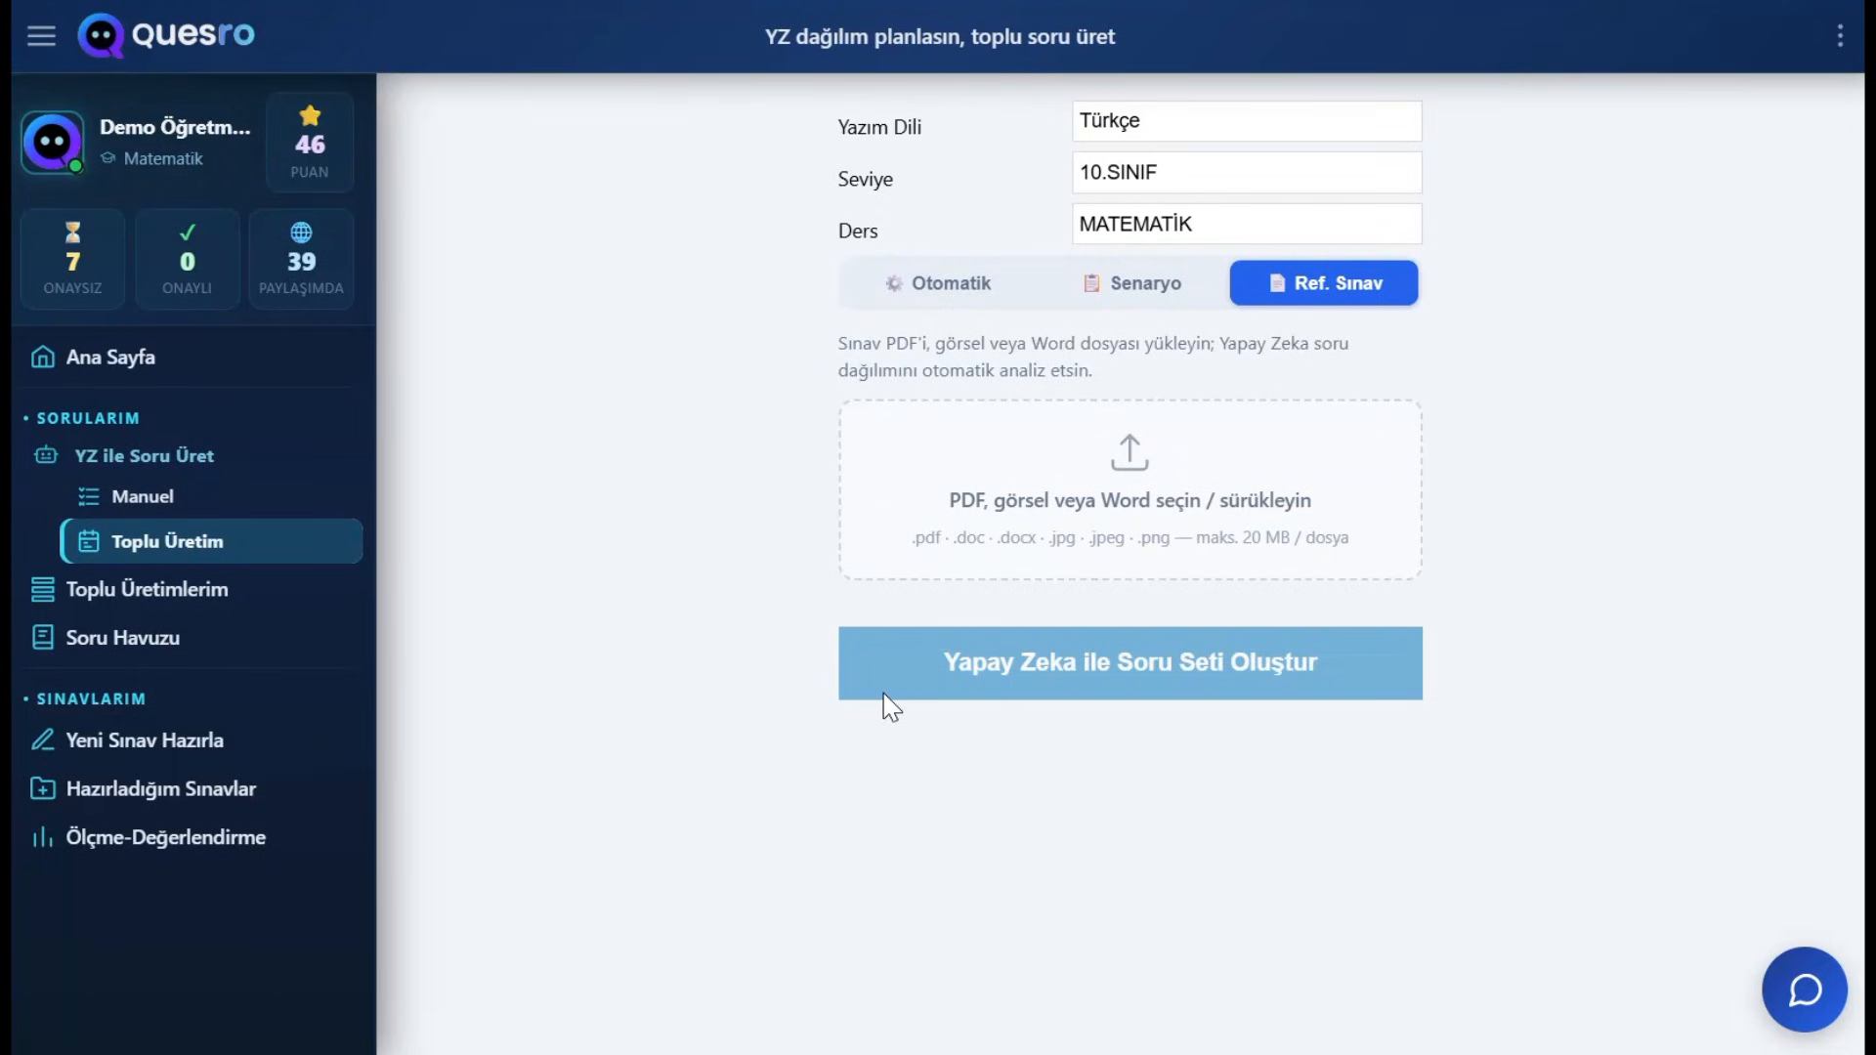
# Step: Set the reference exam's writing language to İngilizce, the level to 11.SINIF and the course to MATEMATİK
pyautogui.click(1288, 137)
pyautogui.click(1260, 286)
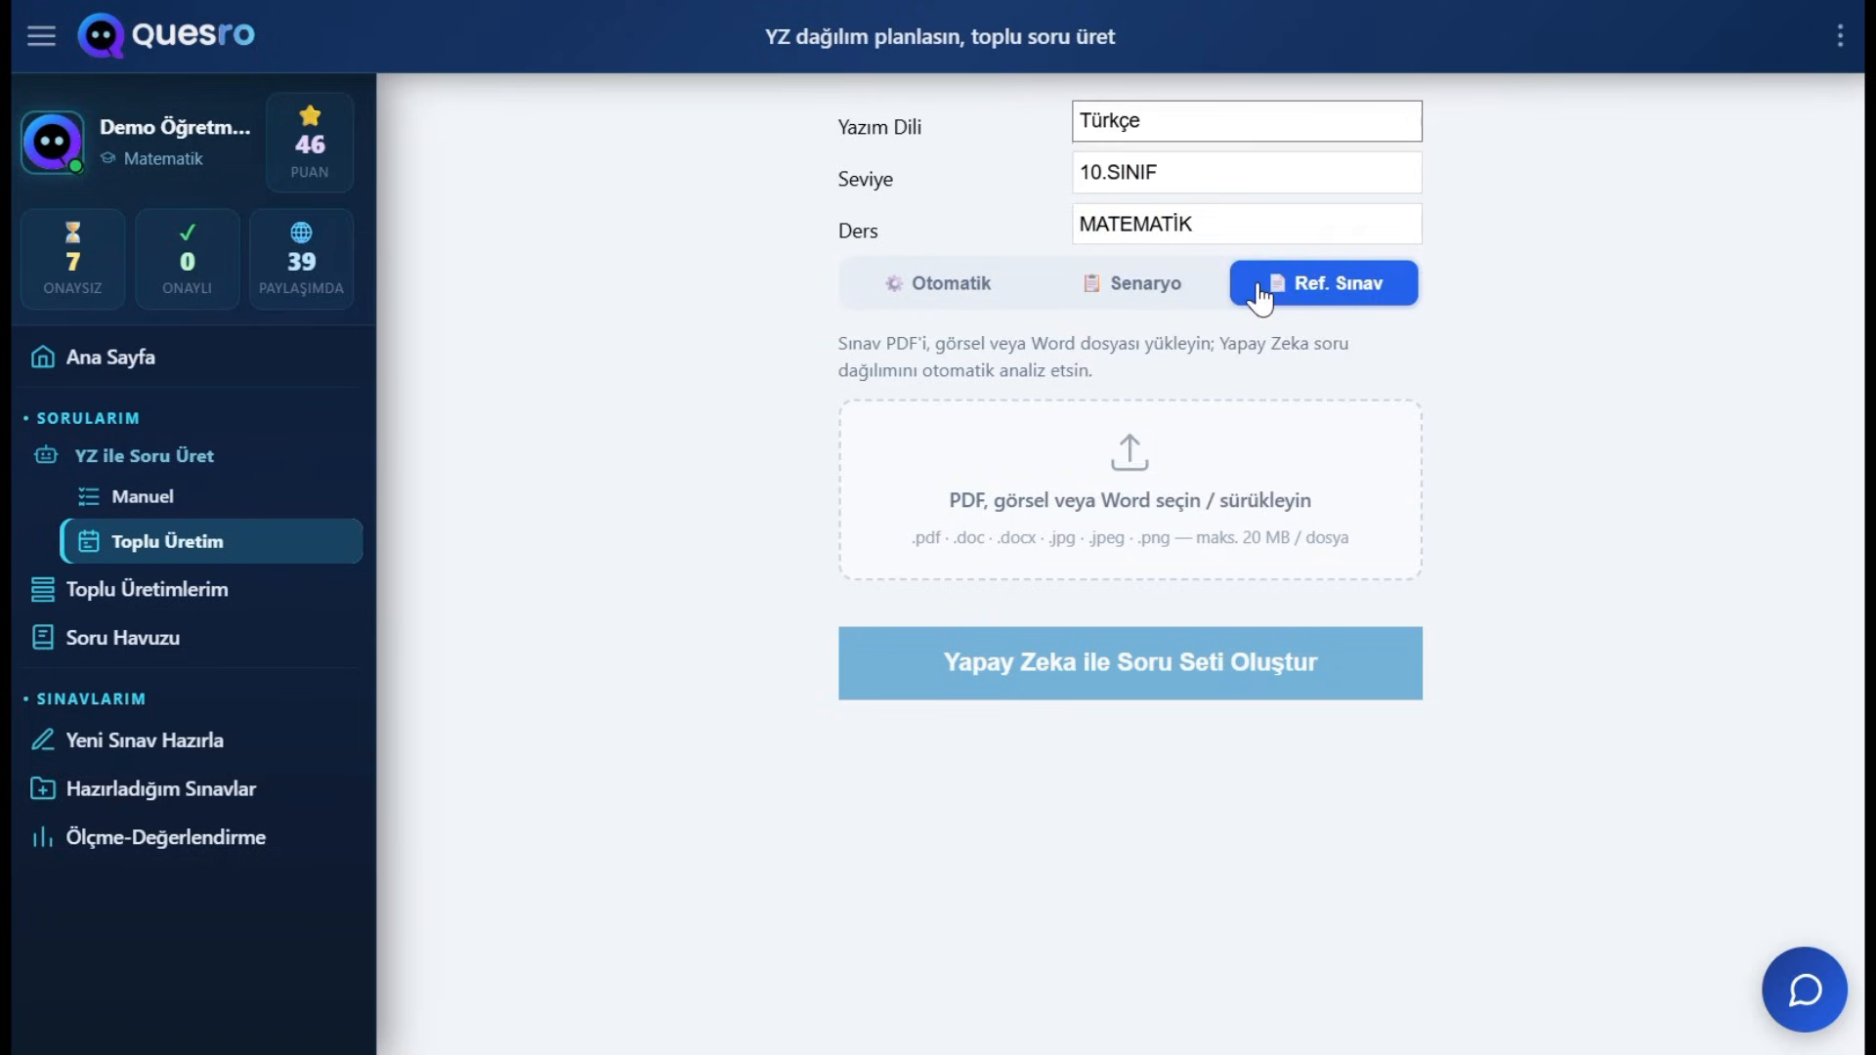
pyautogui.click(1270, 181)
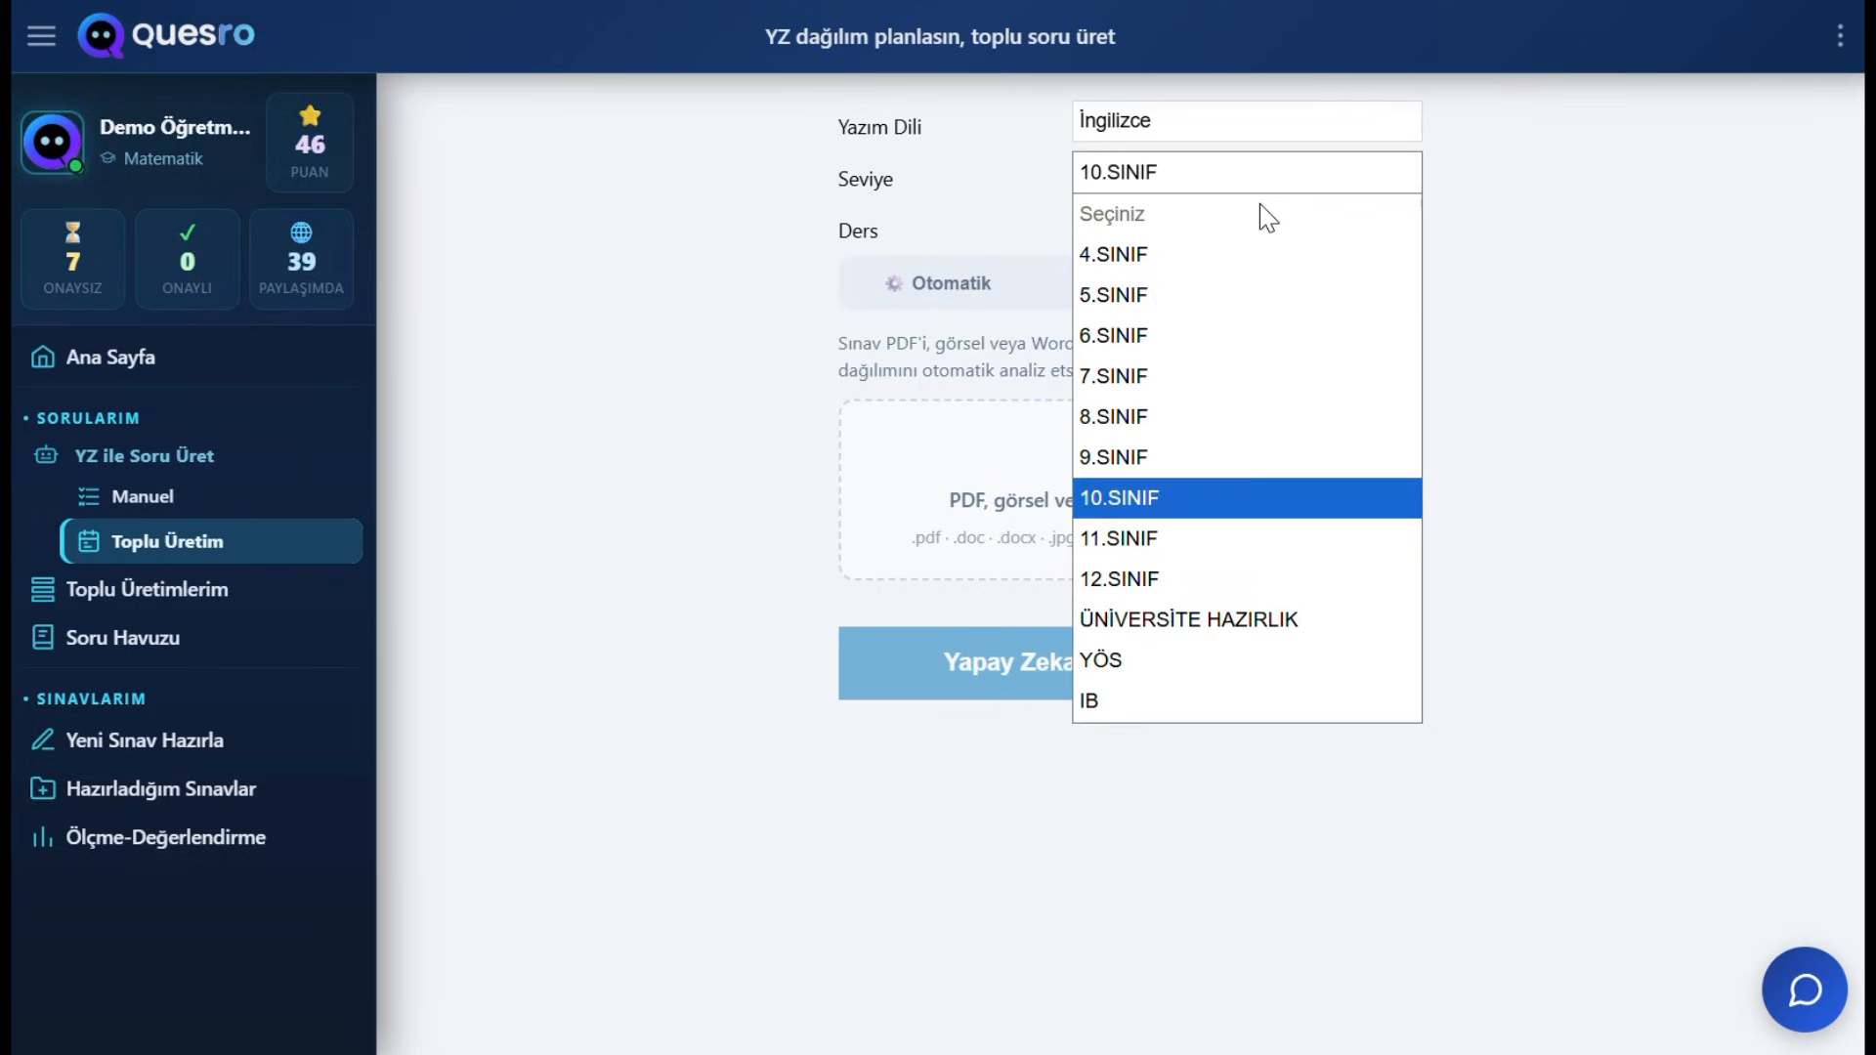
pyautogui.click(1203, 544)
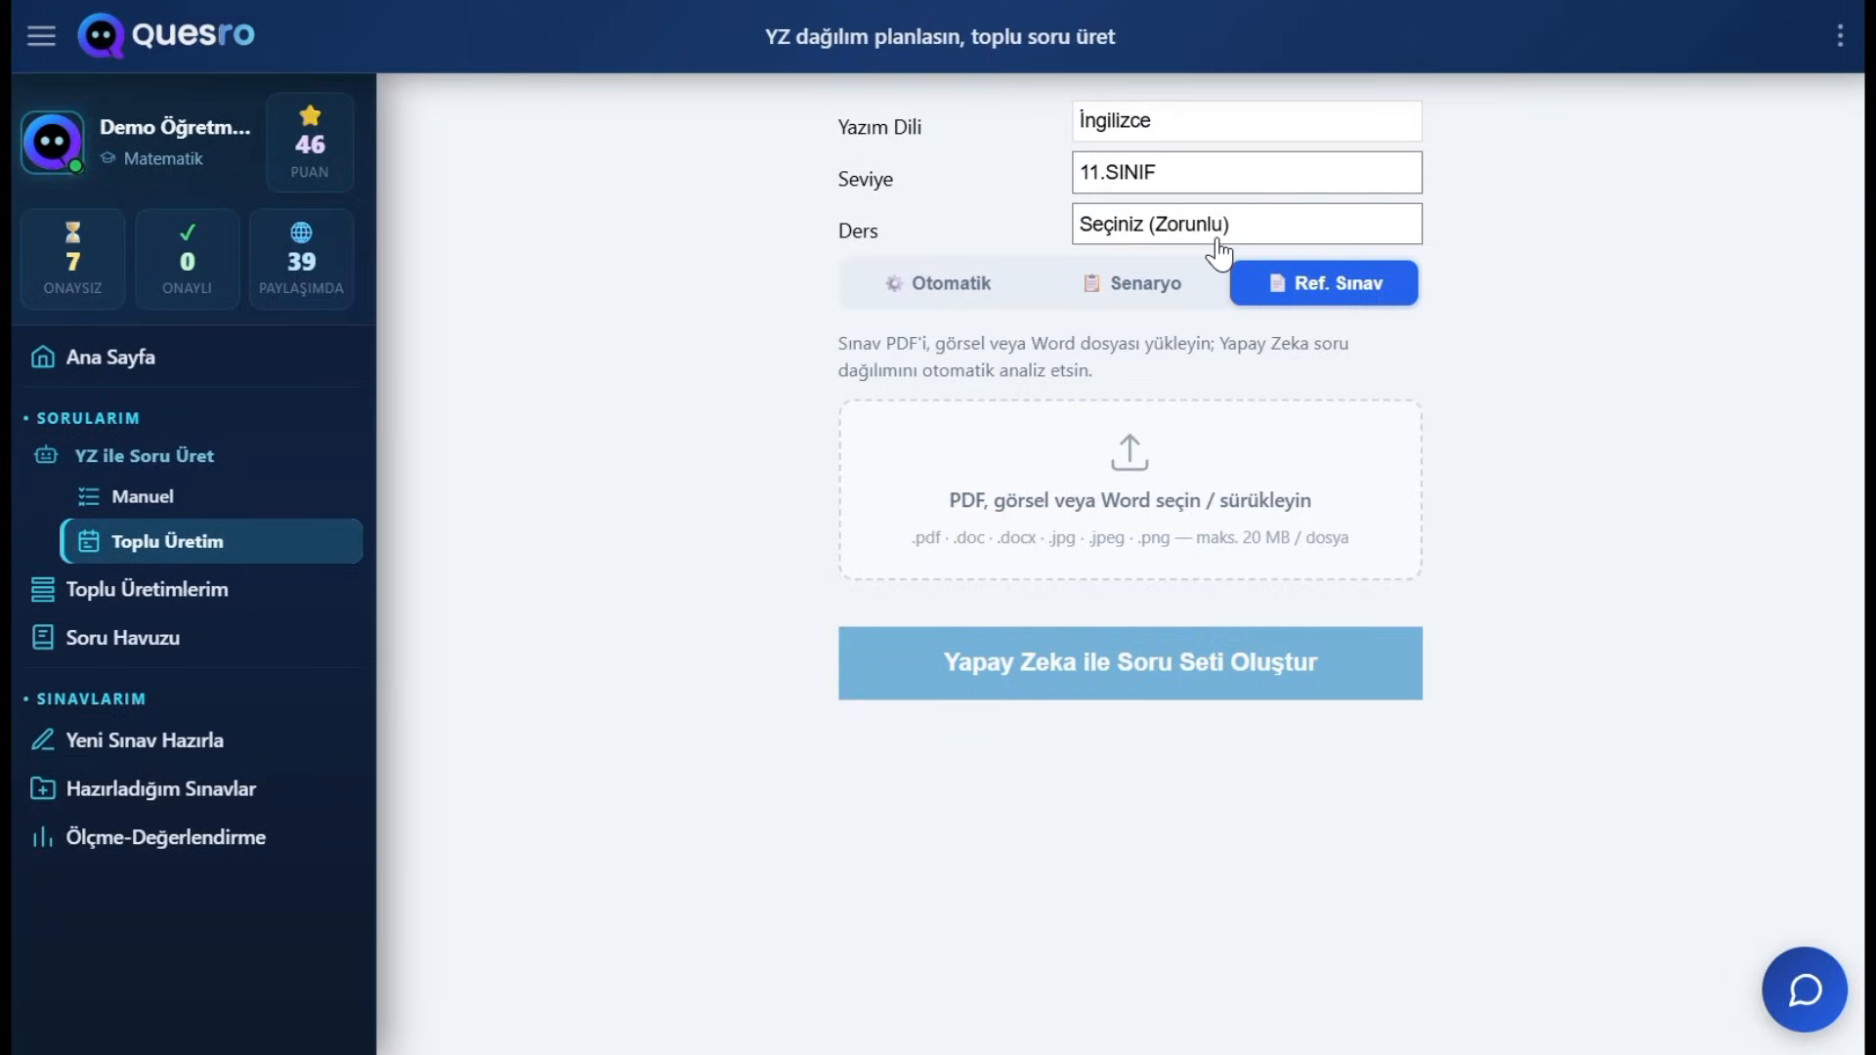
pyautogui.click(1219, 253)
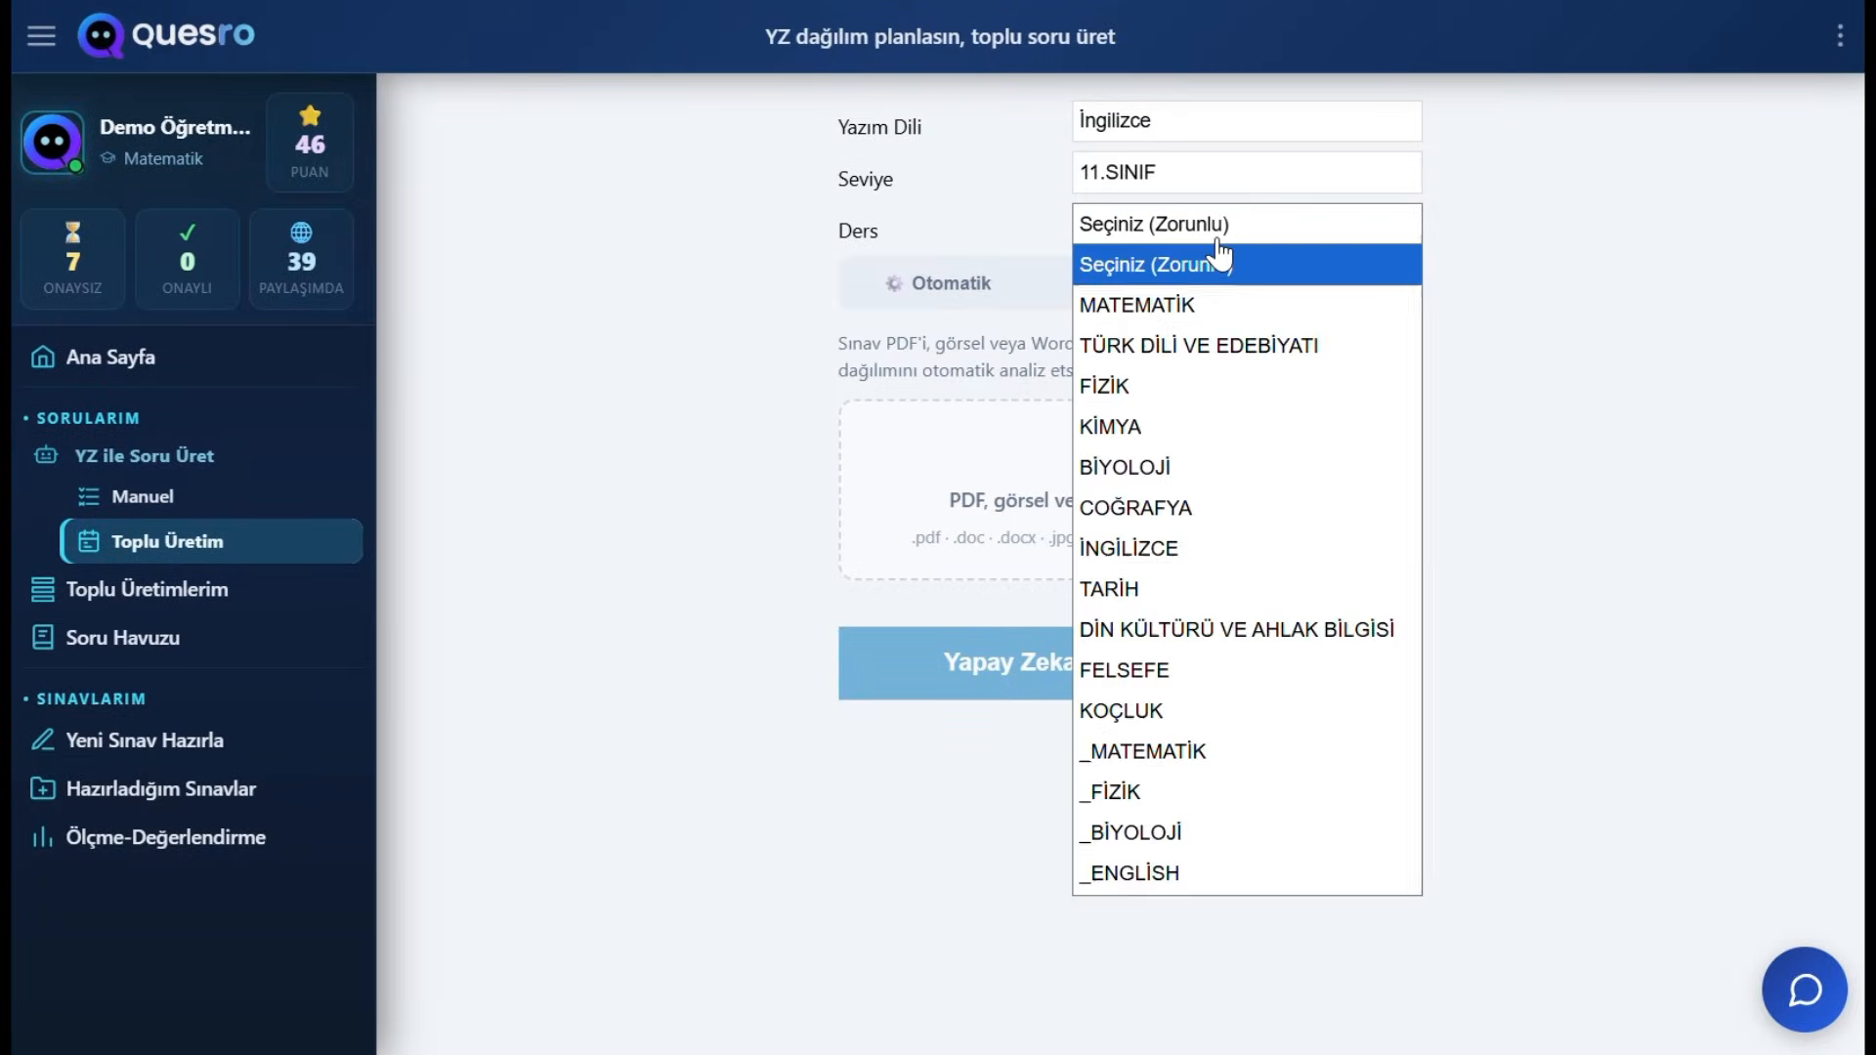
pyautogui.click(1212, 306)
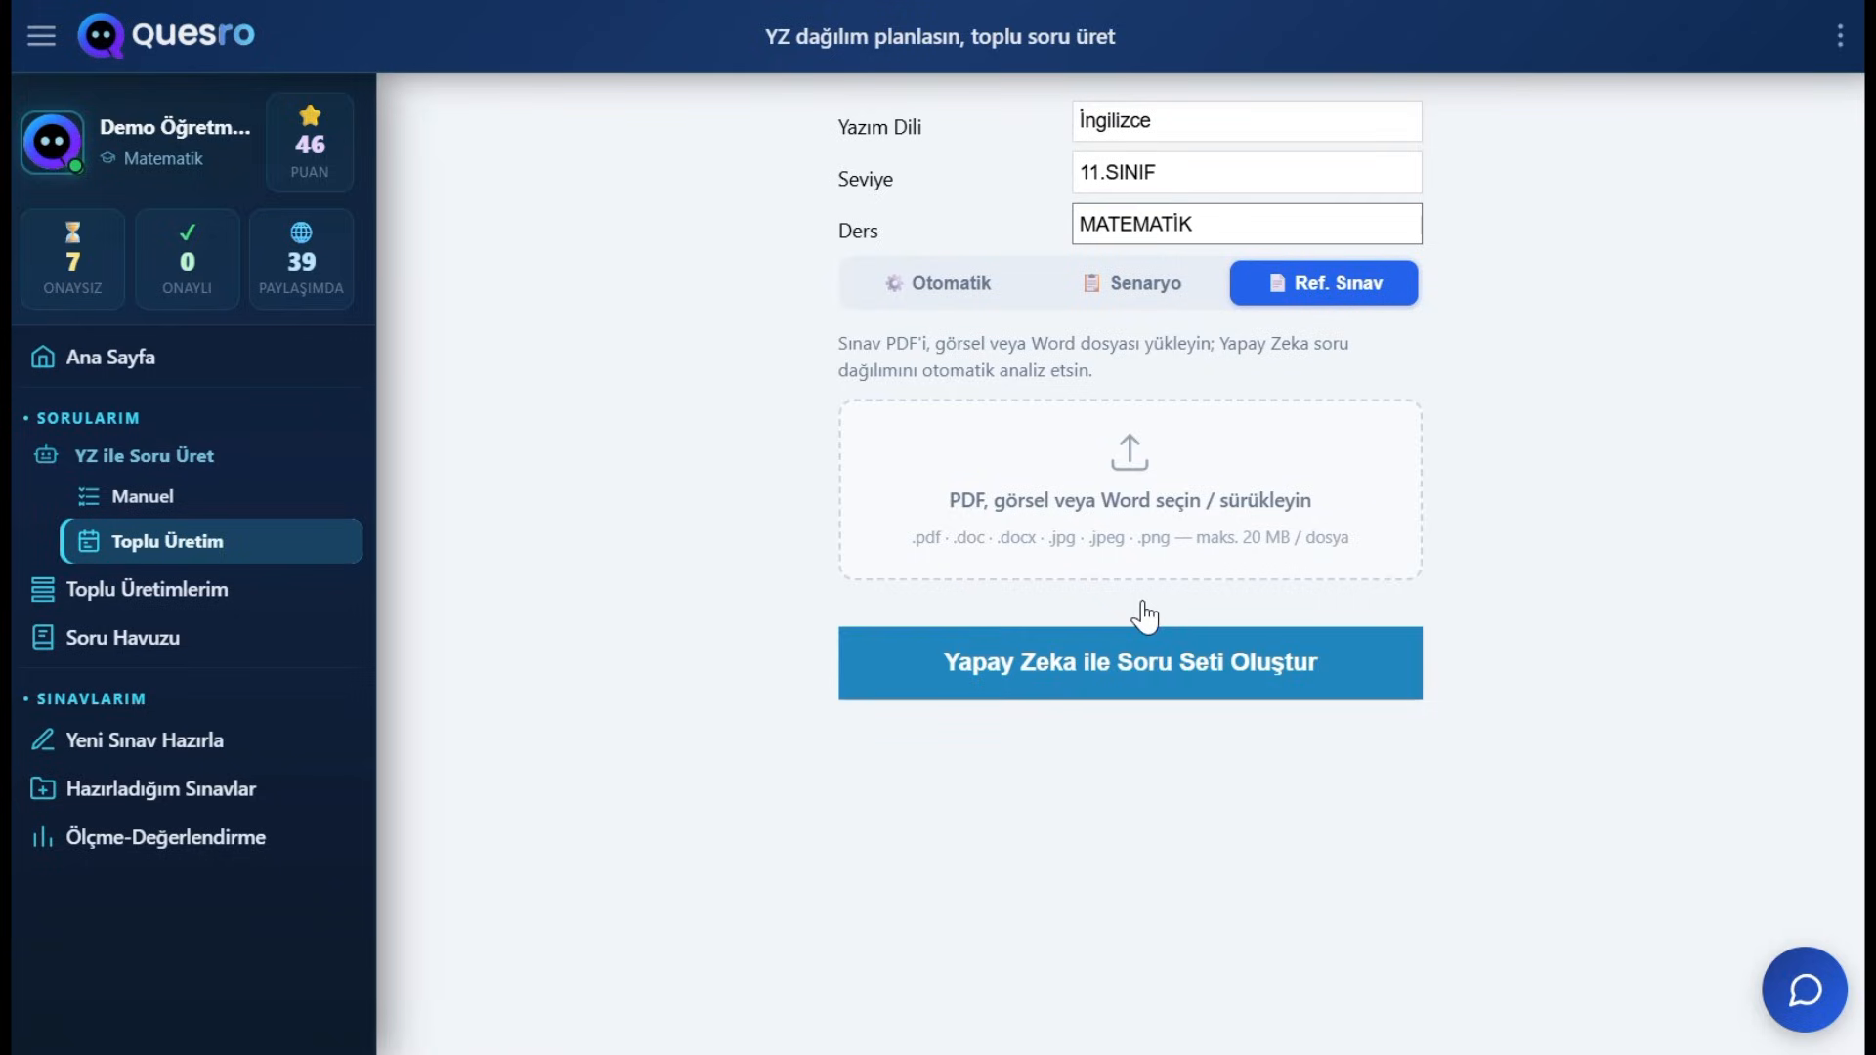
# Step: Upload Test.pdf as the reference exam and run the AI analysis on it
pyautogui.click(1158, 518)
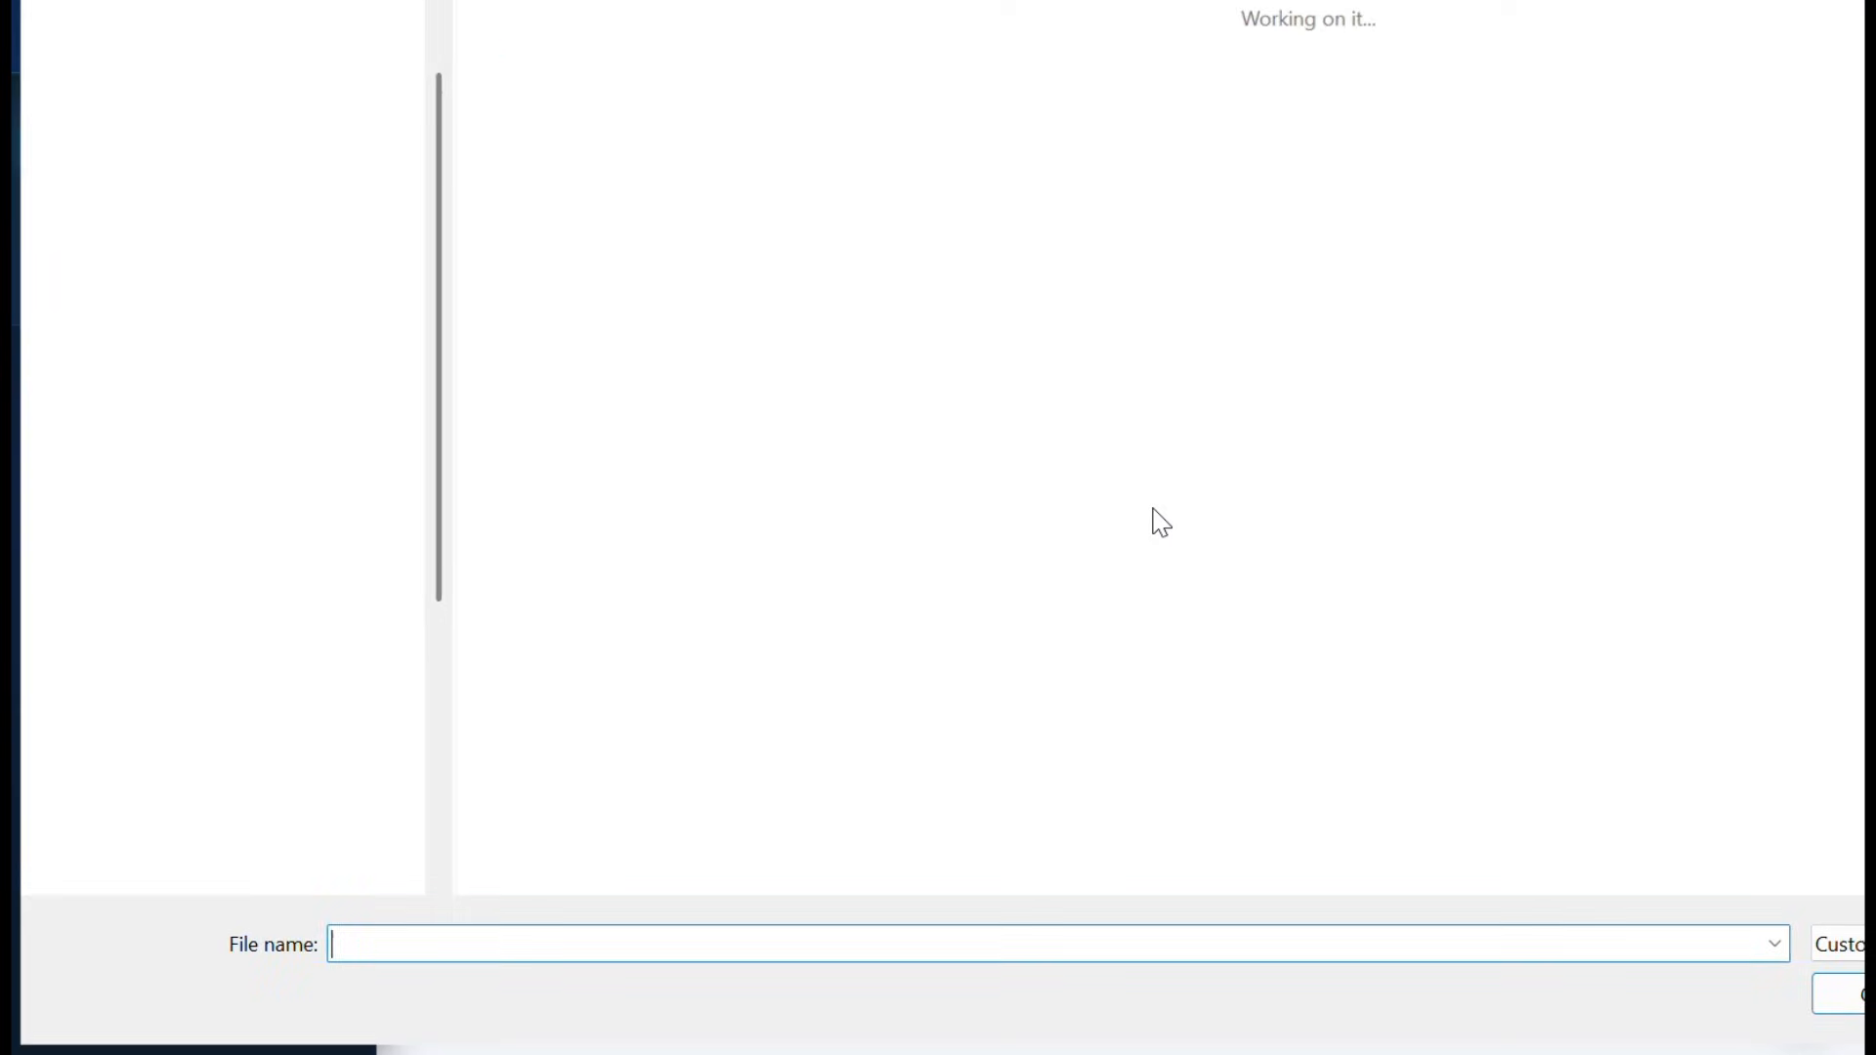
pyautogui.doubleClick(569, 103)
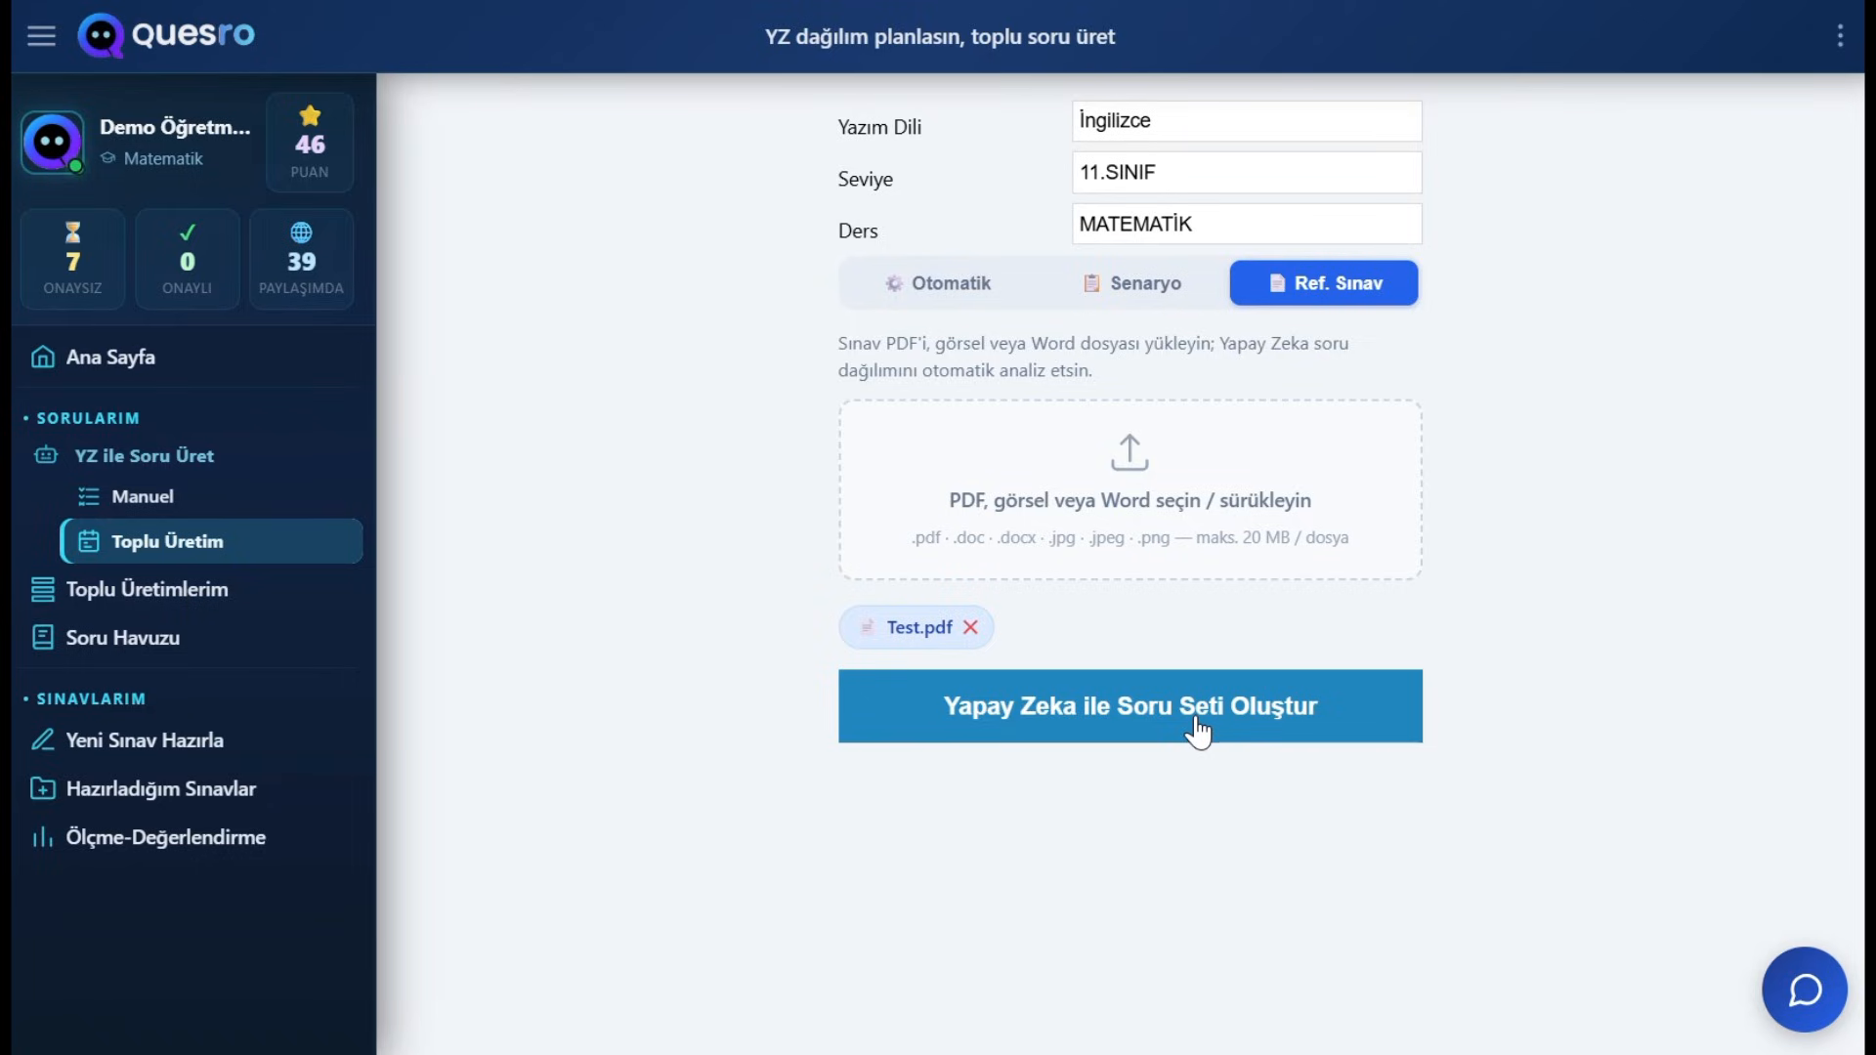
pyautogui.click(1254, 728)
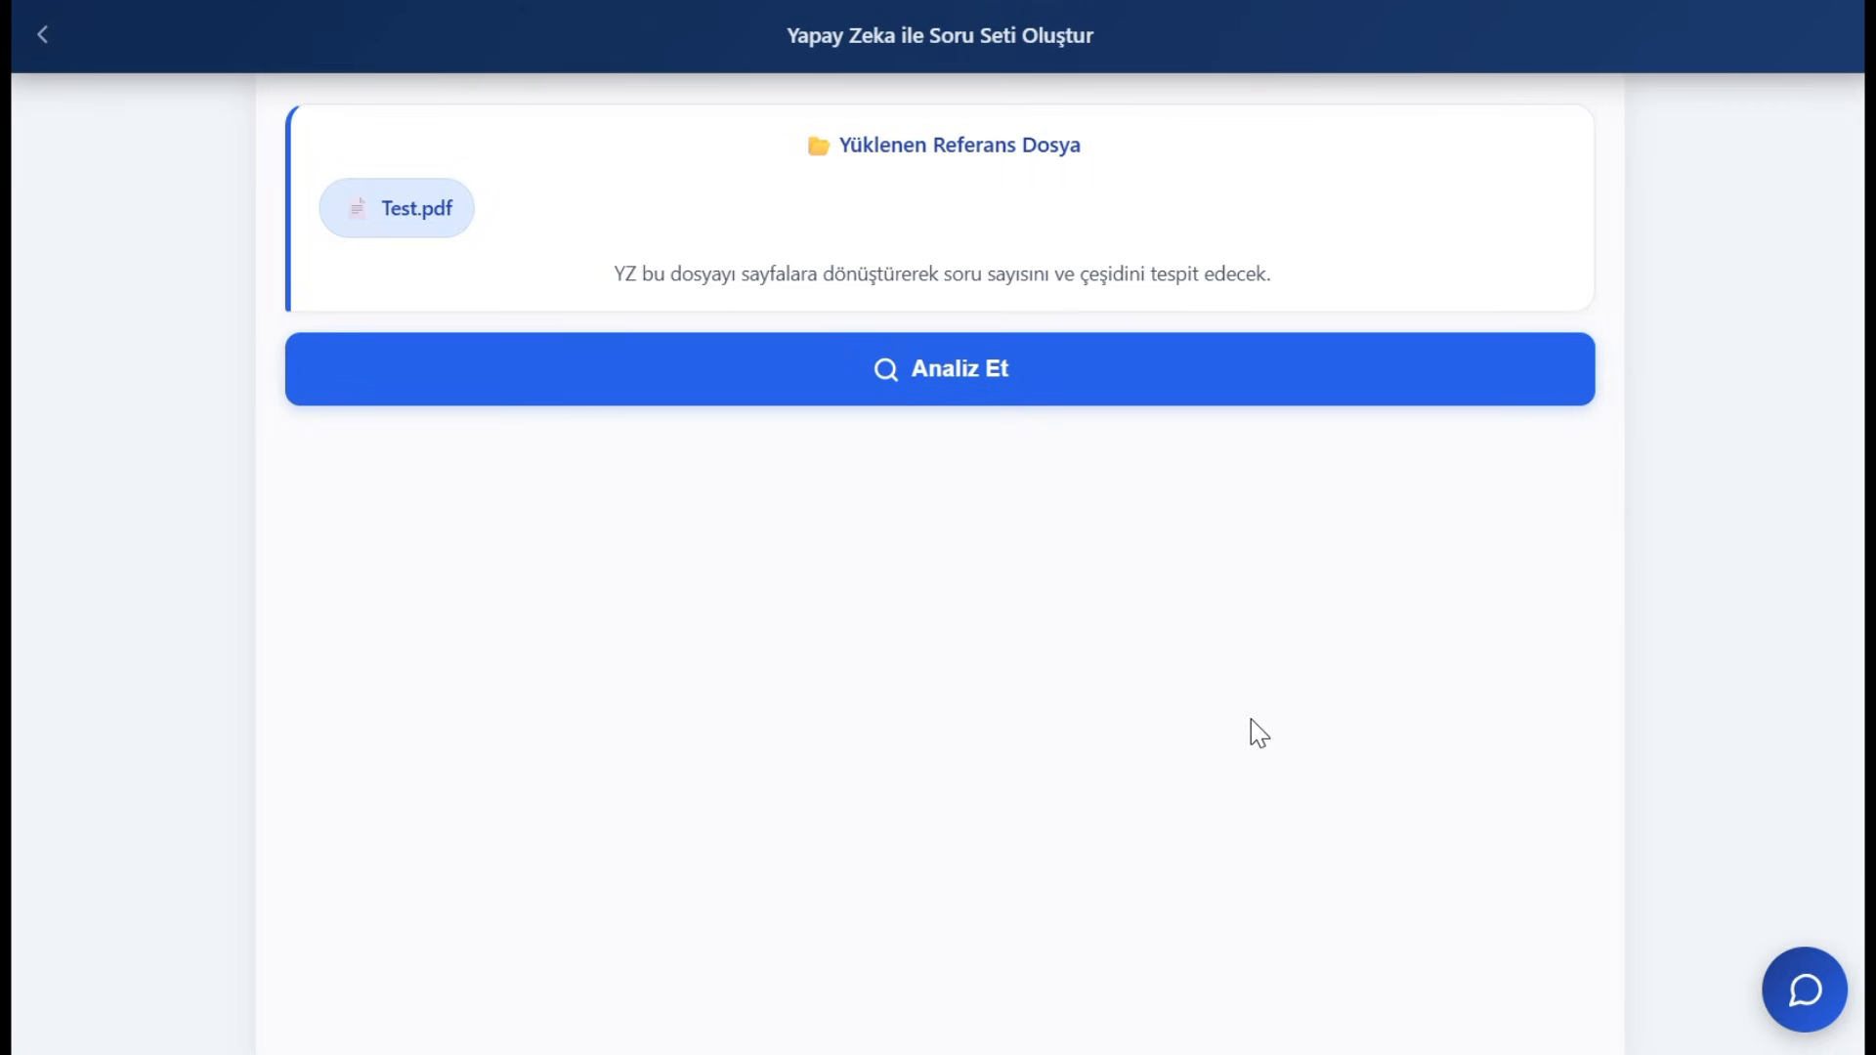
pyautogui.click(978, 379)
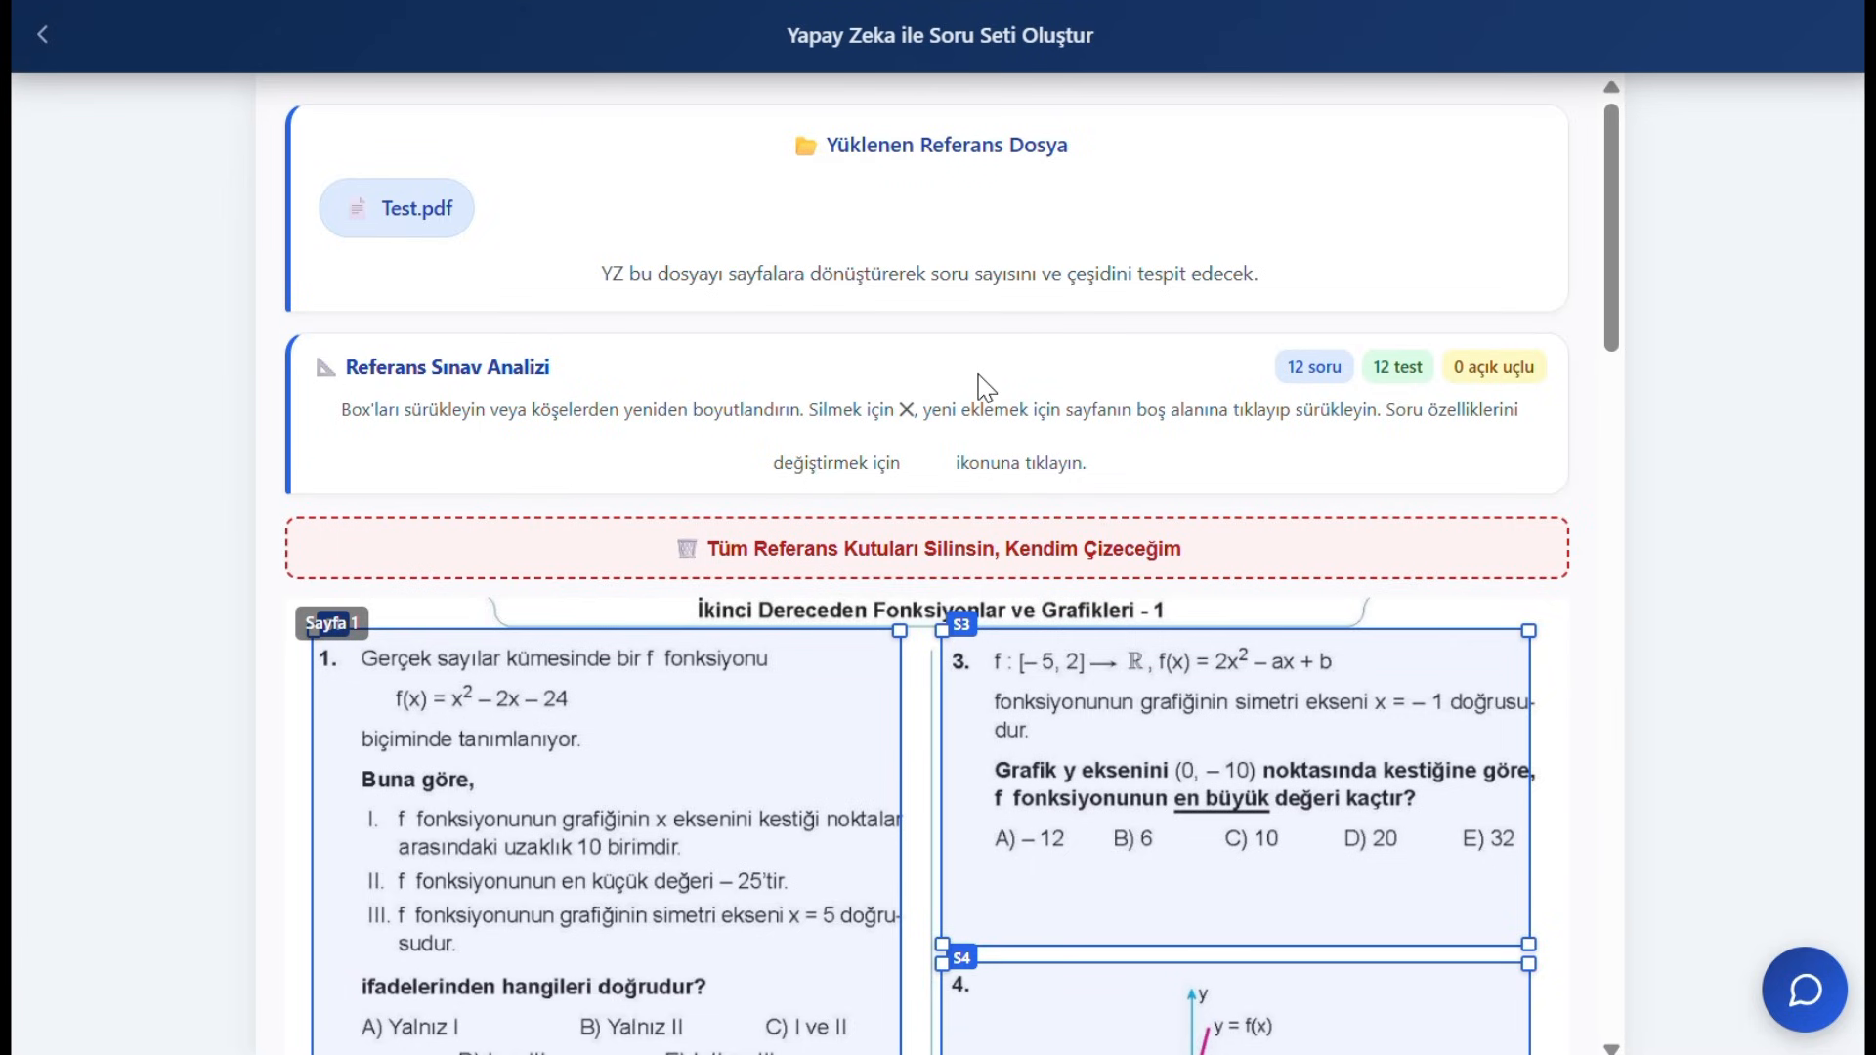
# Step: Examine the detected question boxes on page 1, including question 1's image and its editable properties
pyautogui.scroll(-4, 1185, 716)
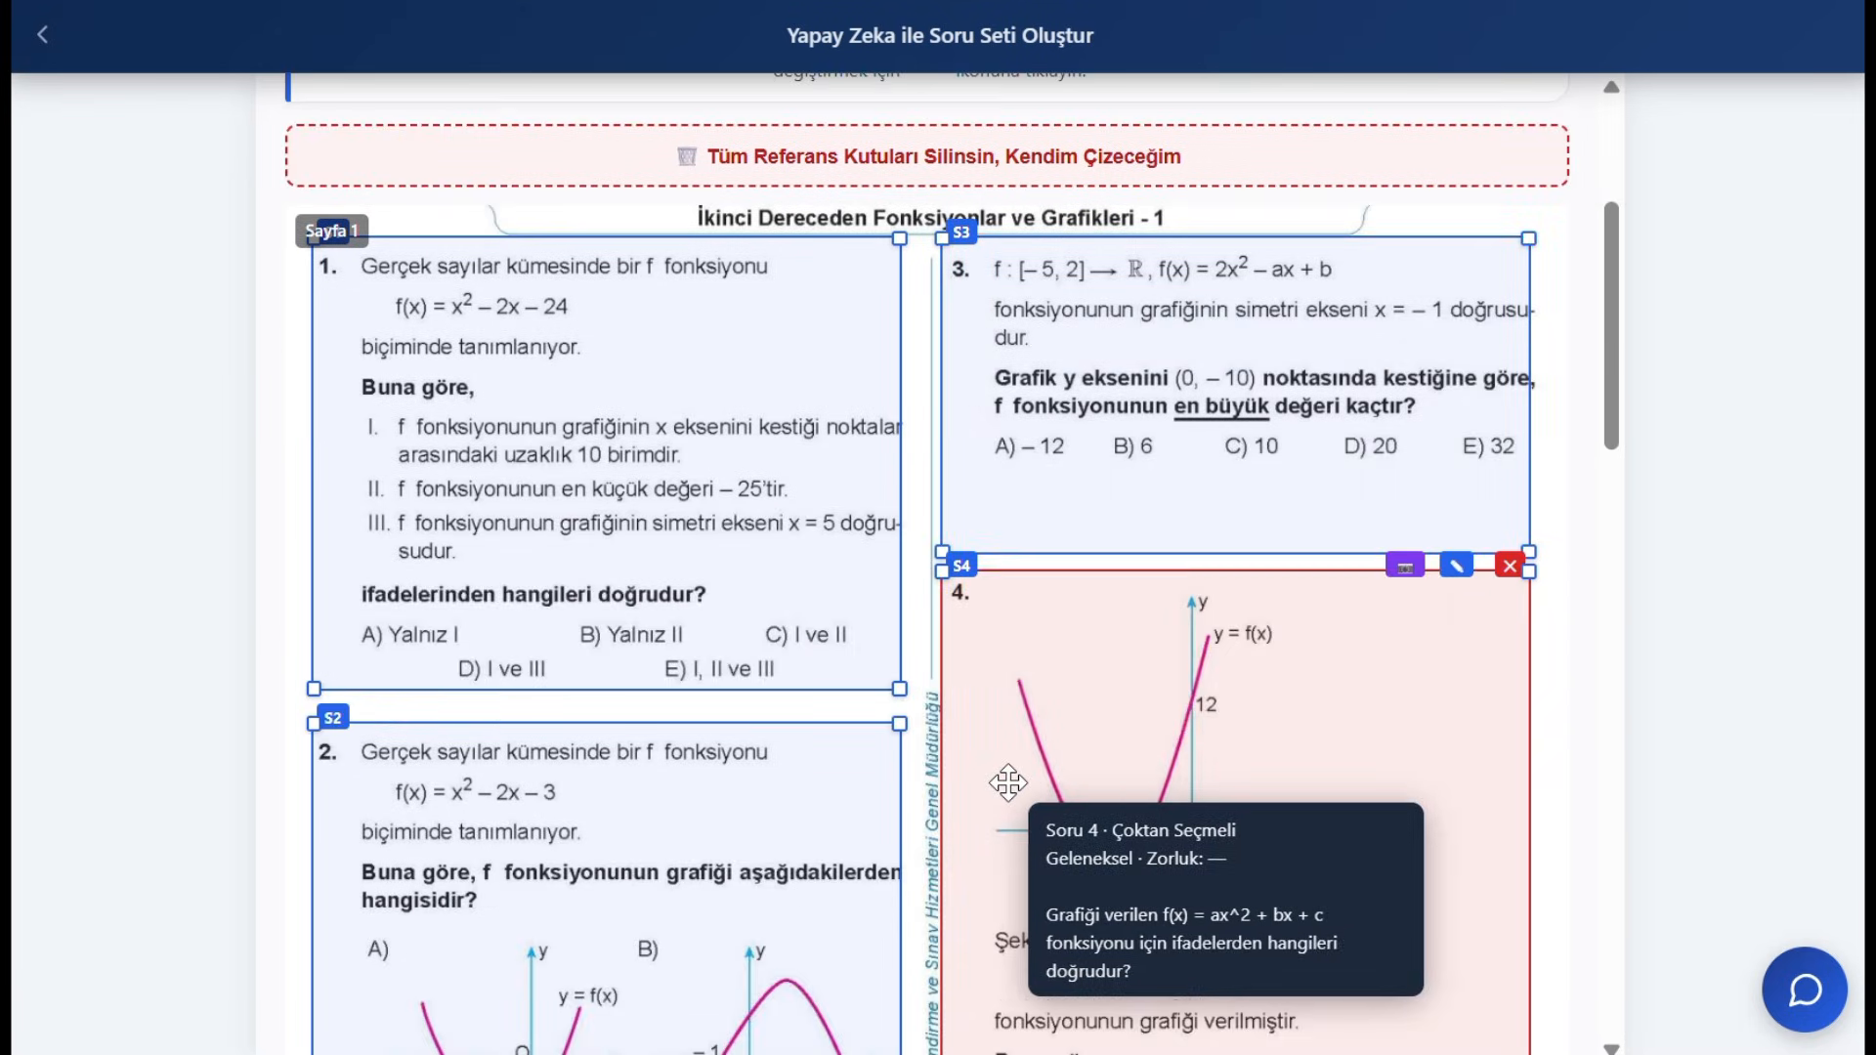
pyautogui.scroll(-1, 1007, 783)
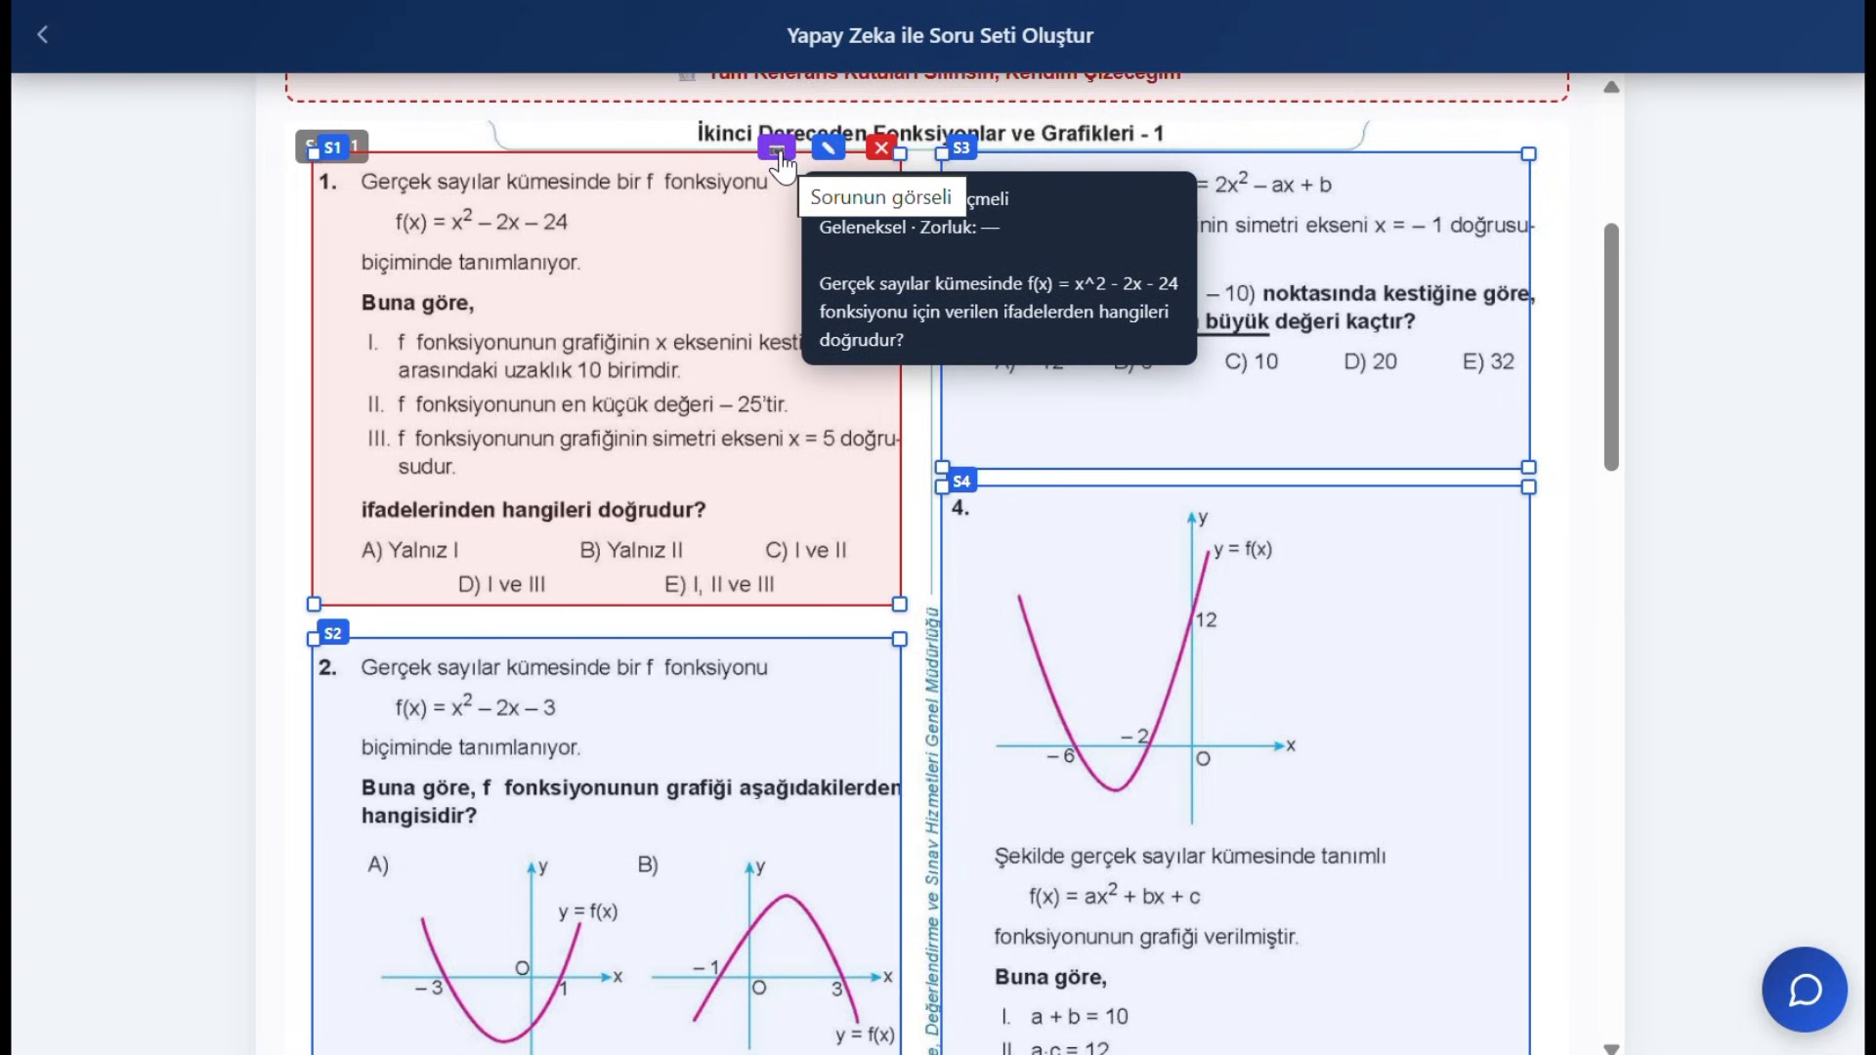
pyautogui.scroll(2, 781, 157)
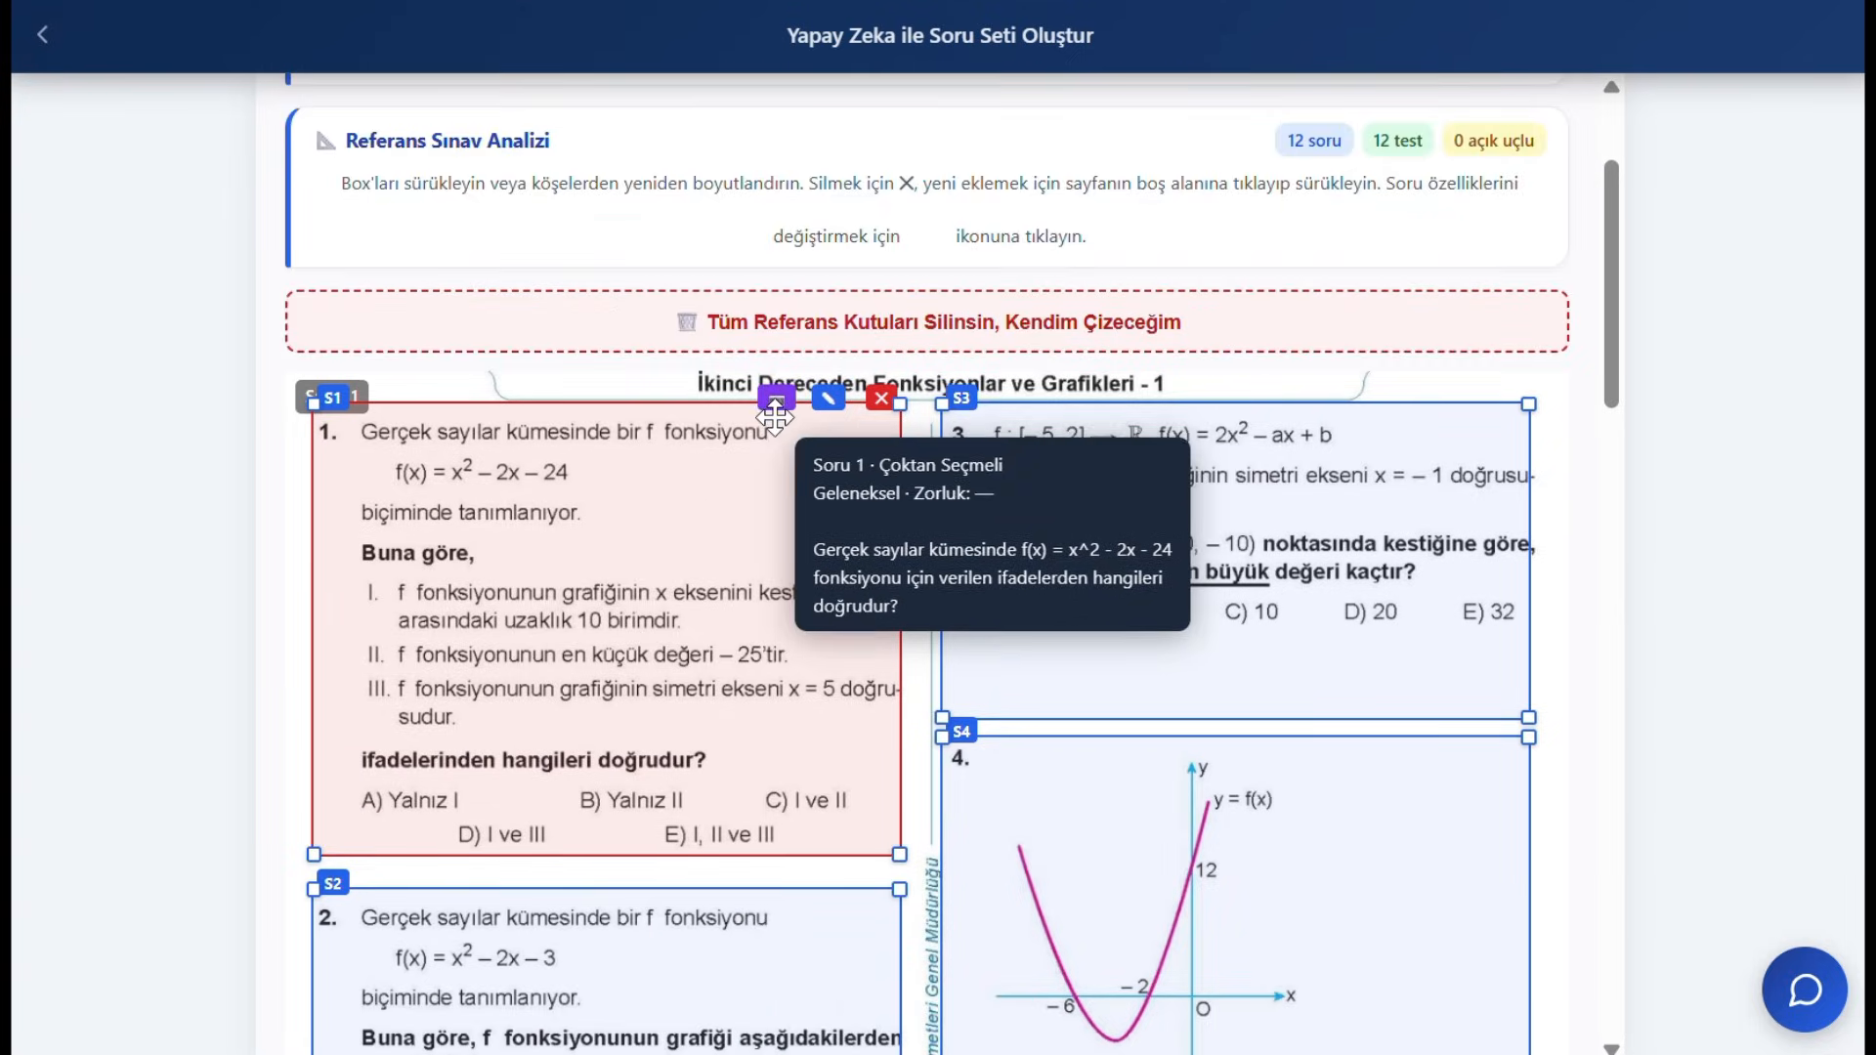
pyautogui.click(777, 399)
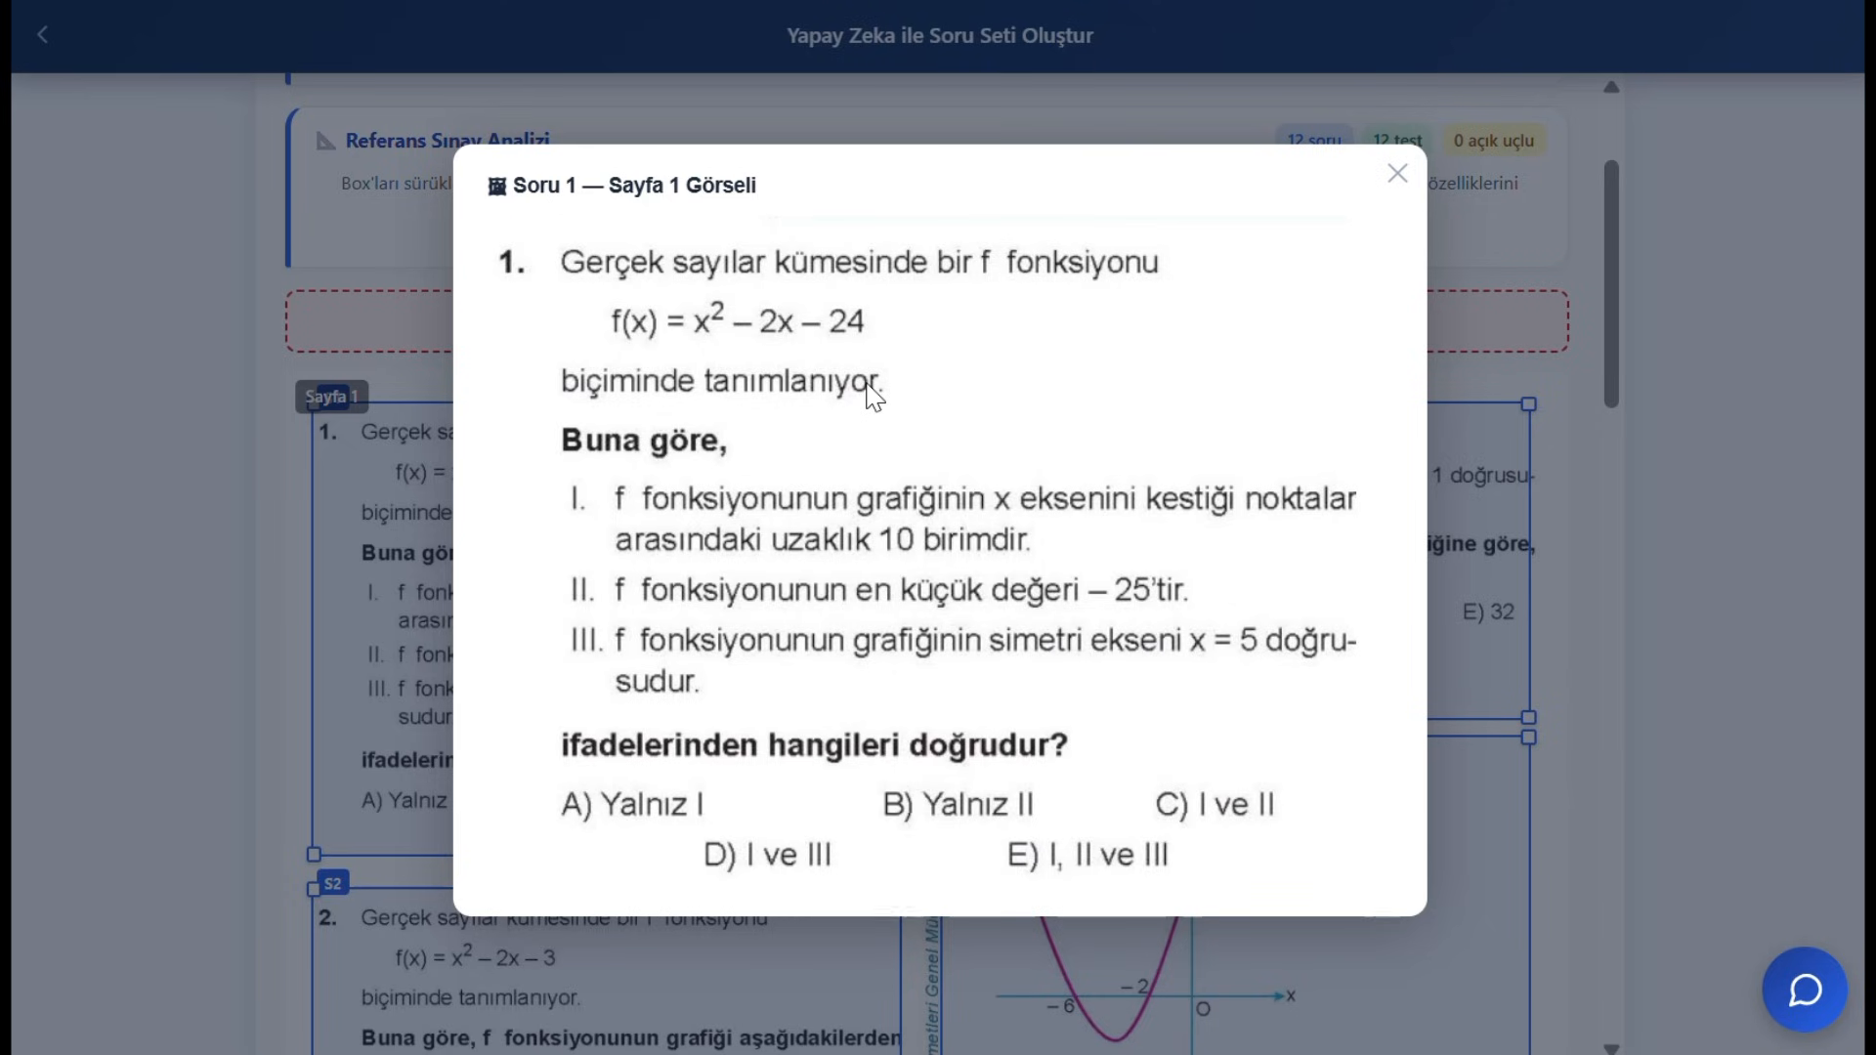
pyautogui.click(1398, 175)
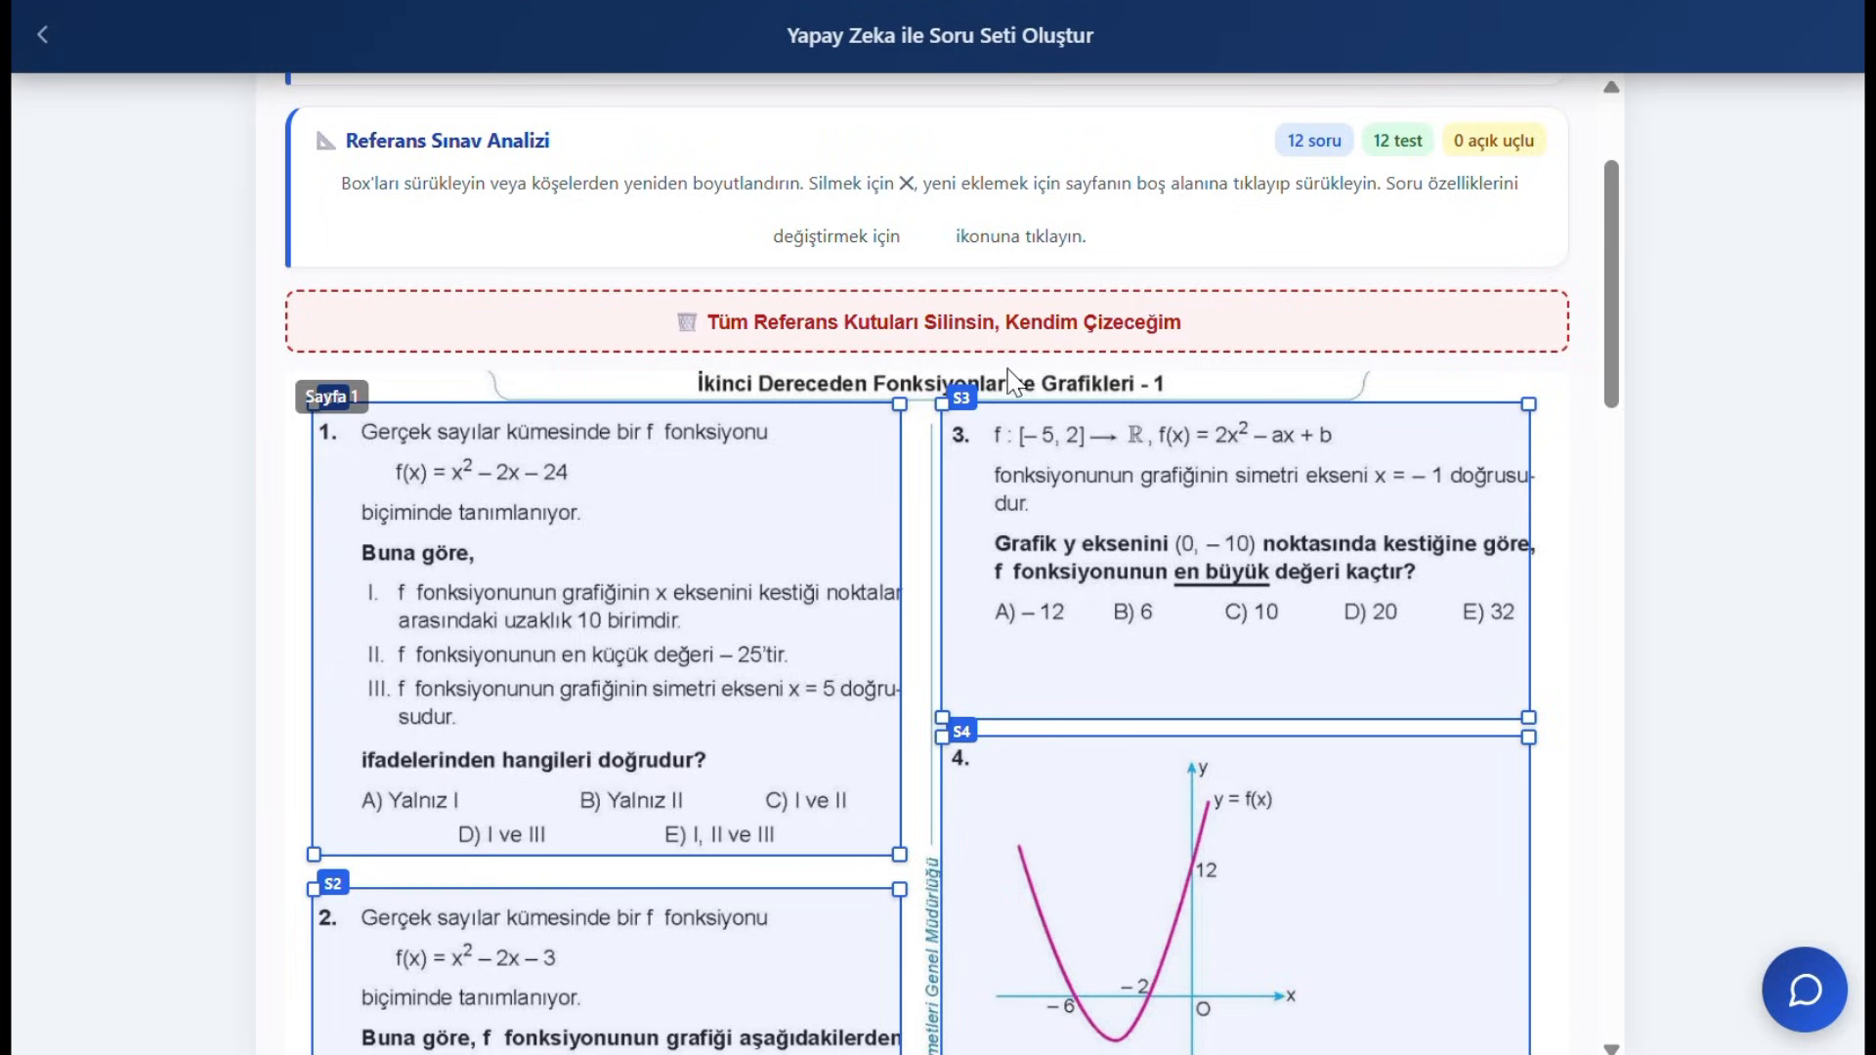
pyautogui.click(829, 400)
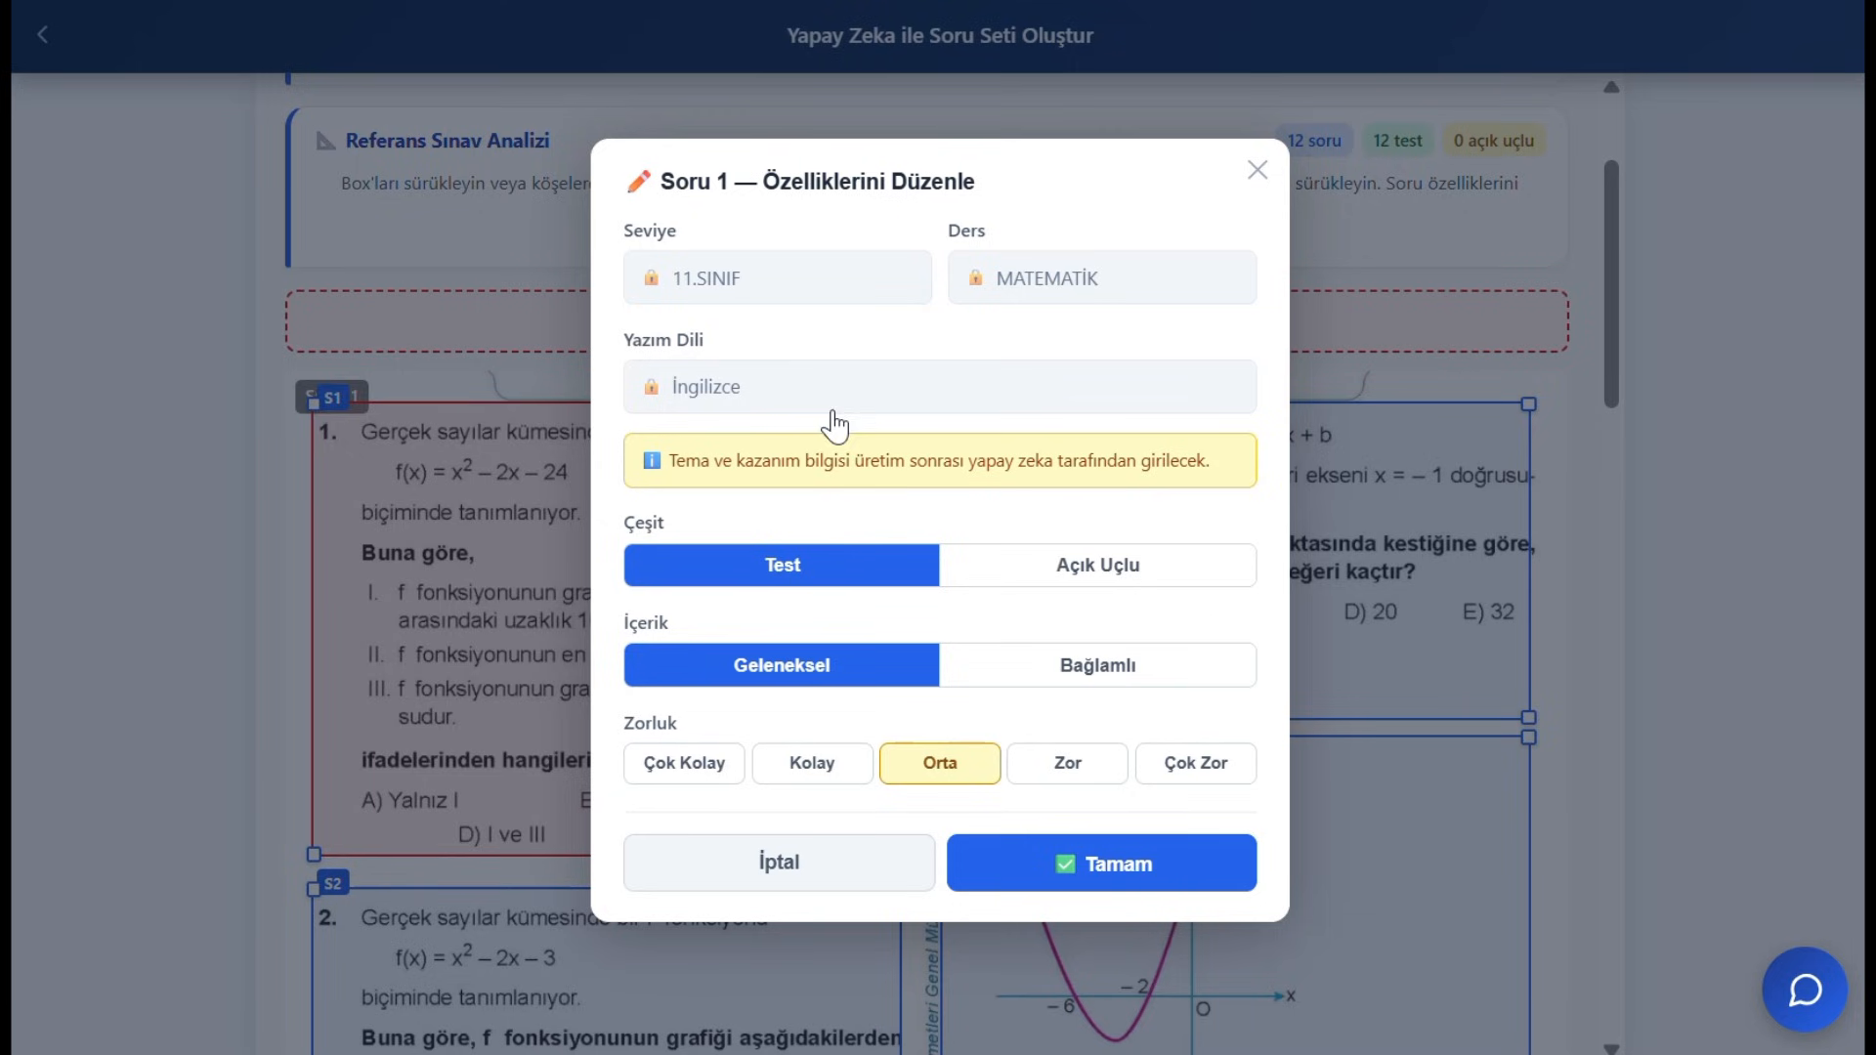
pyautogui.click(1258, 170)
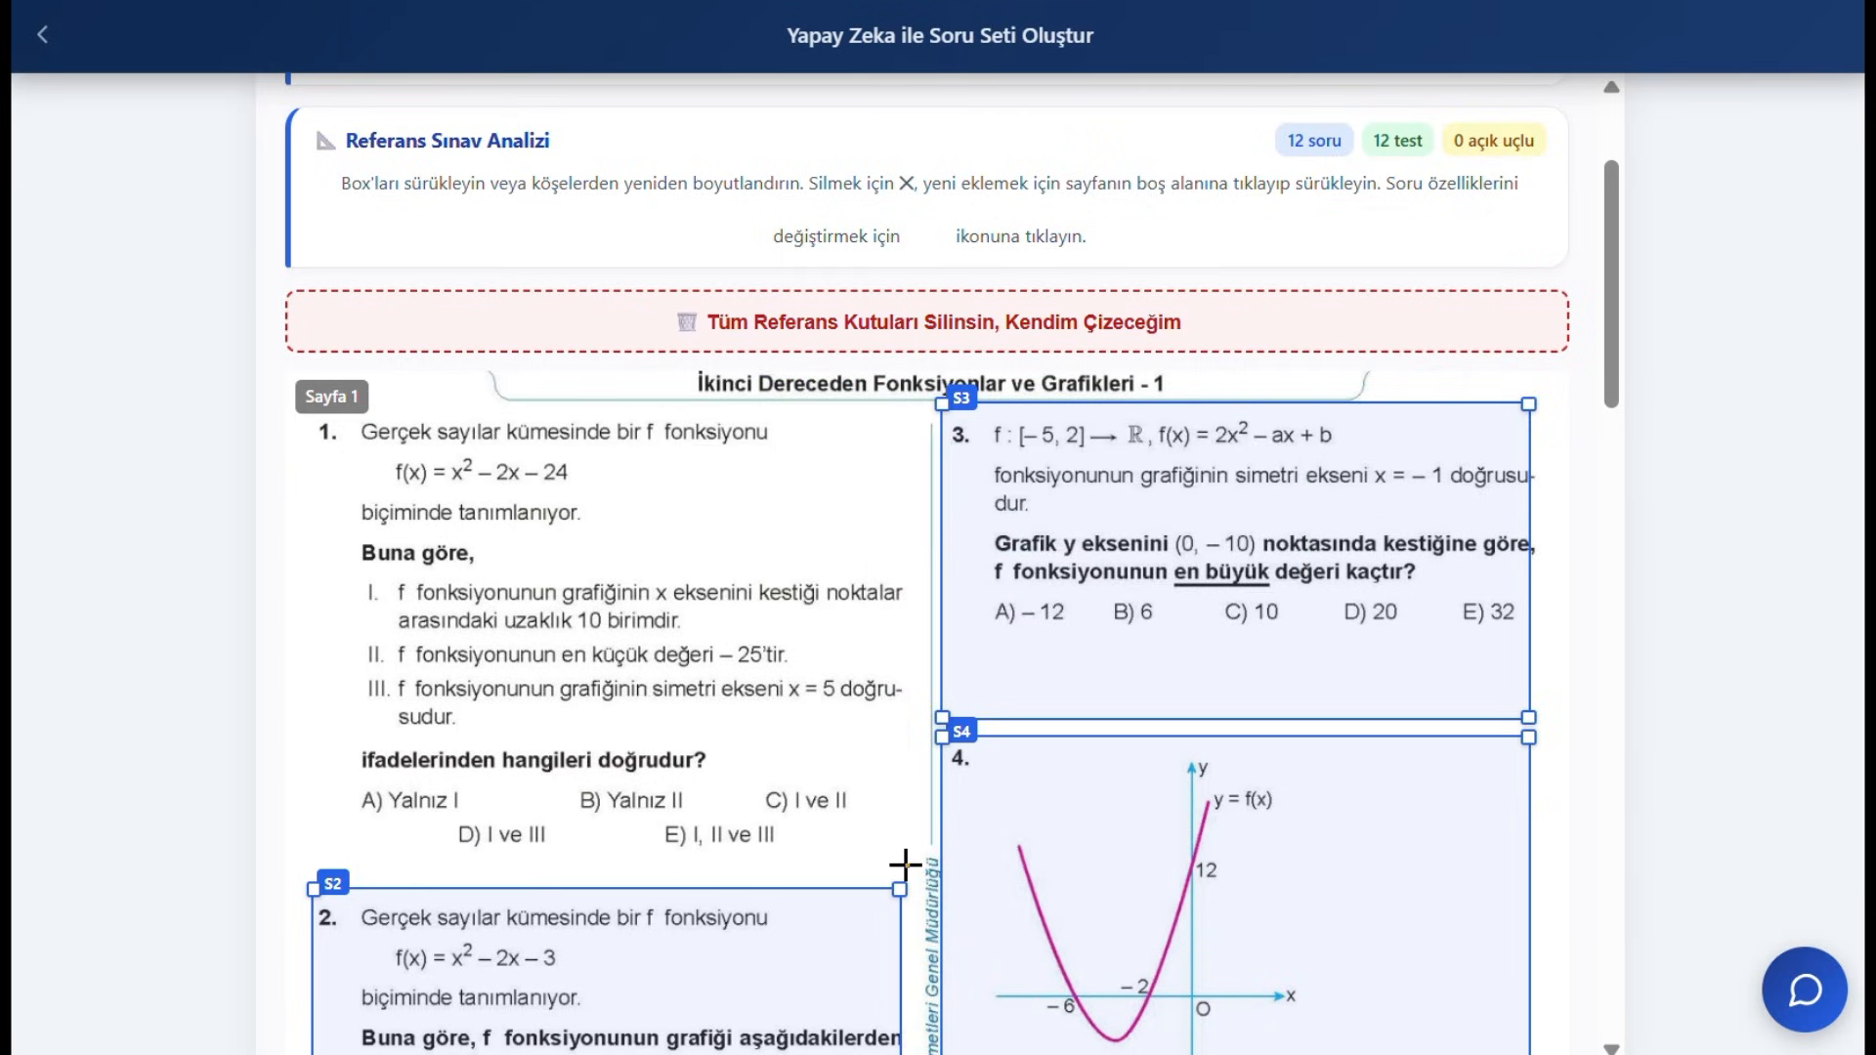
# Step: Replace question 1's reference box with a newly drawn one around the question, and approve the reference exam analysis
pyautogui.moveTo(901, 860); pyautogui.dragTo(350, 418)
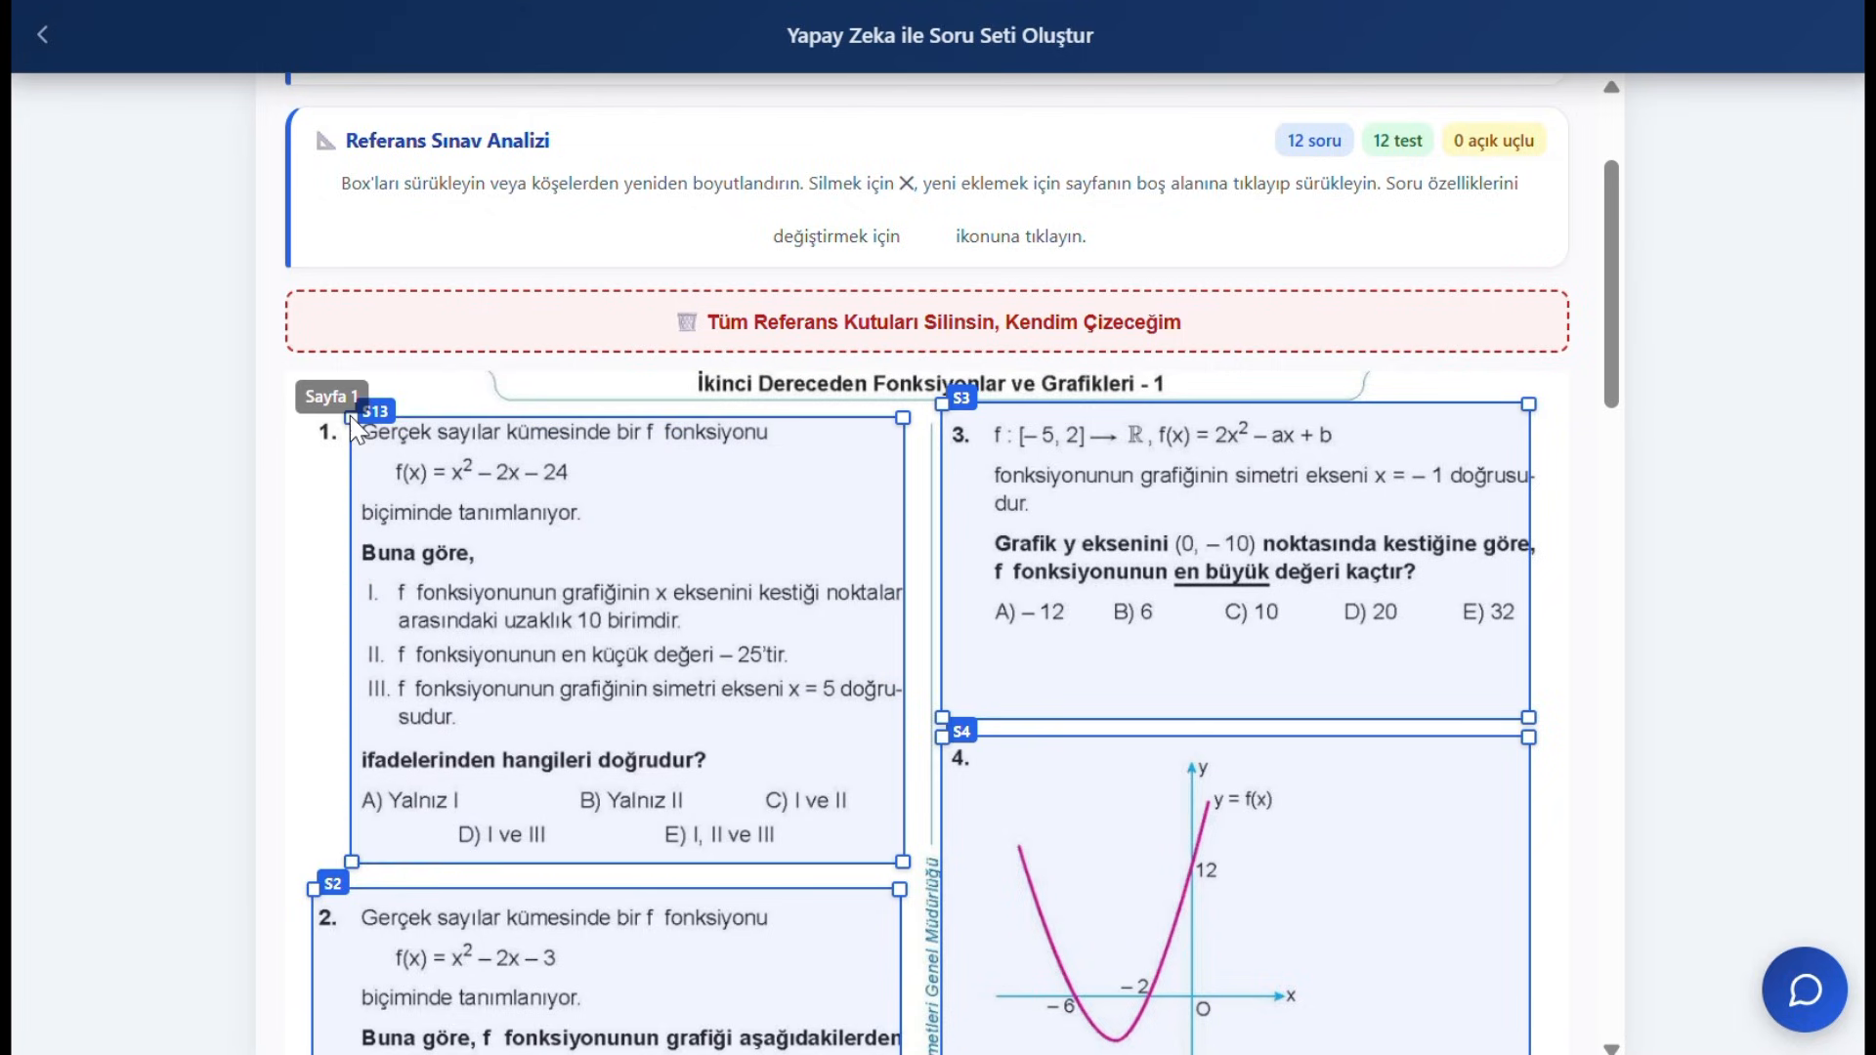
pyautogui.scroll(-20, 743, 594)
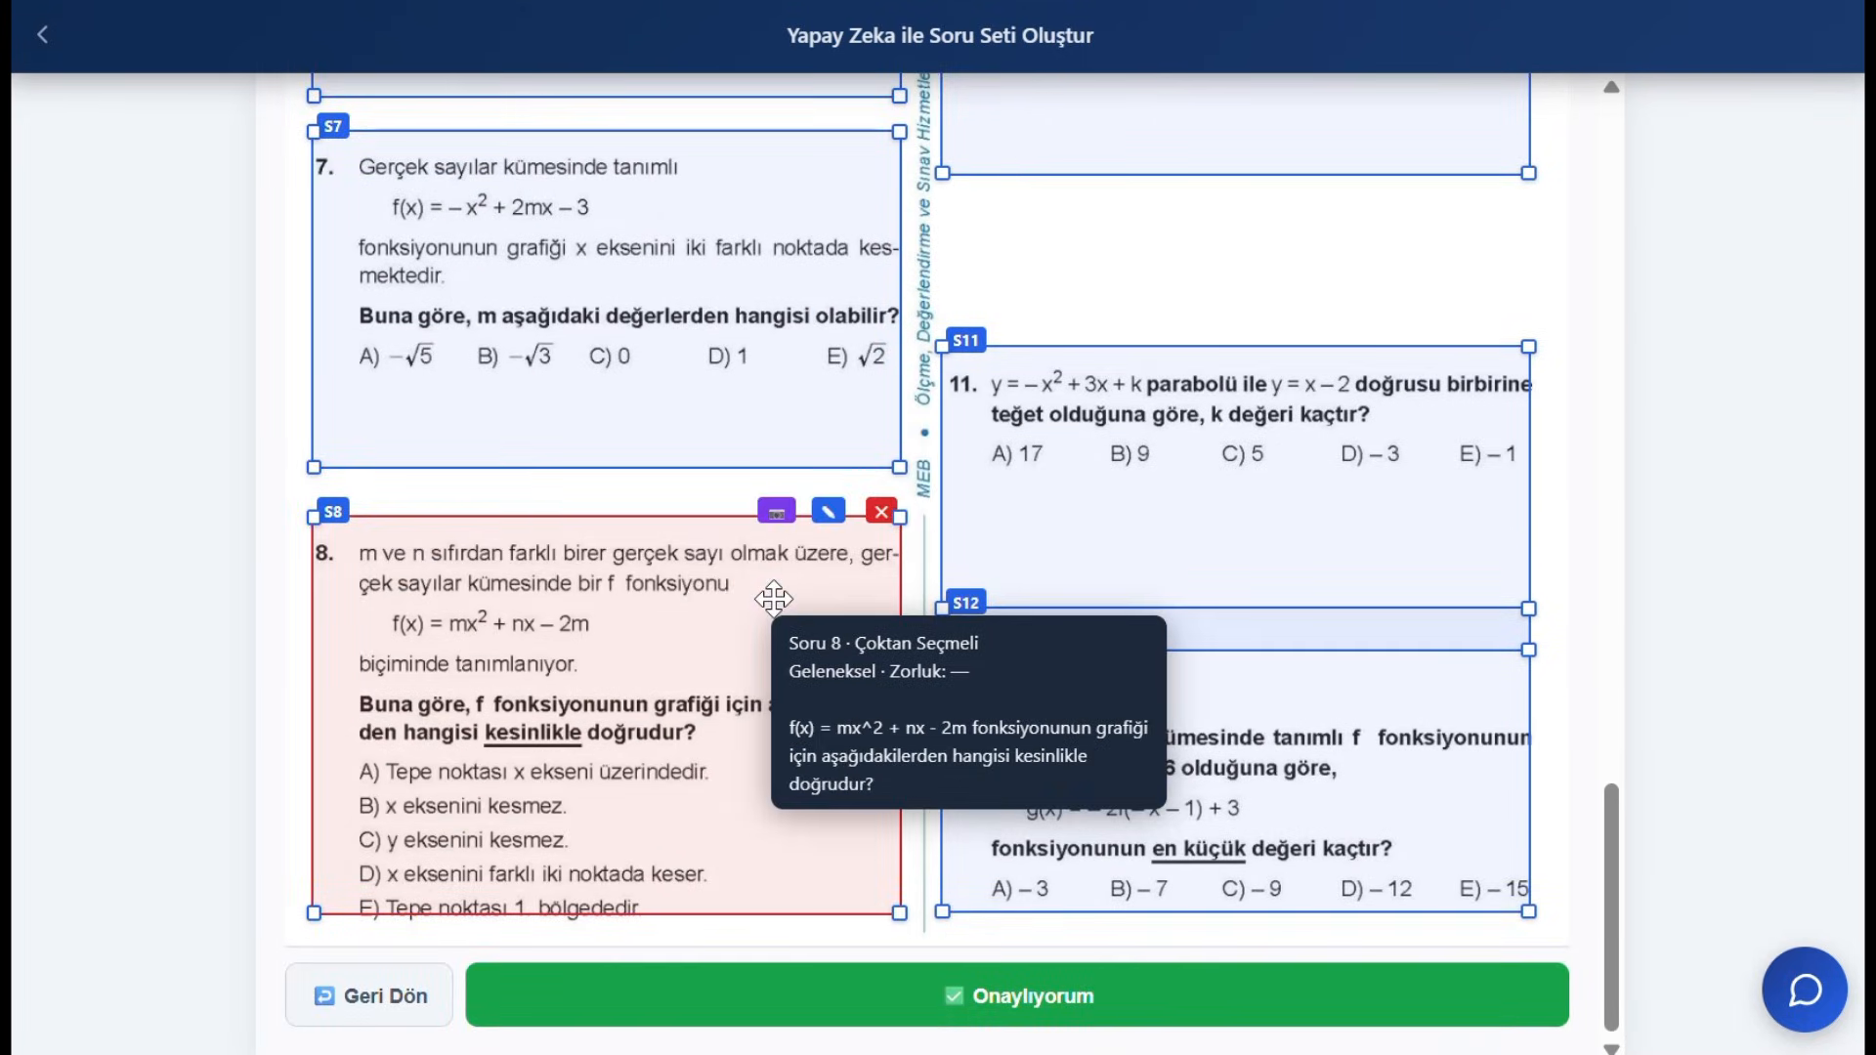
pyautogui.click(1128, 1001)
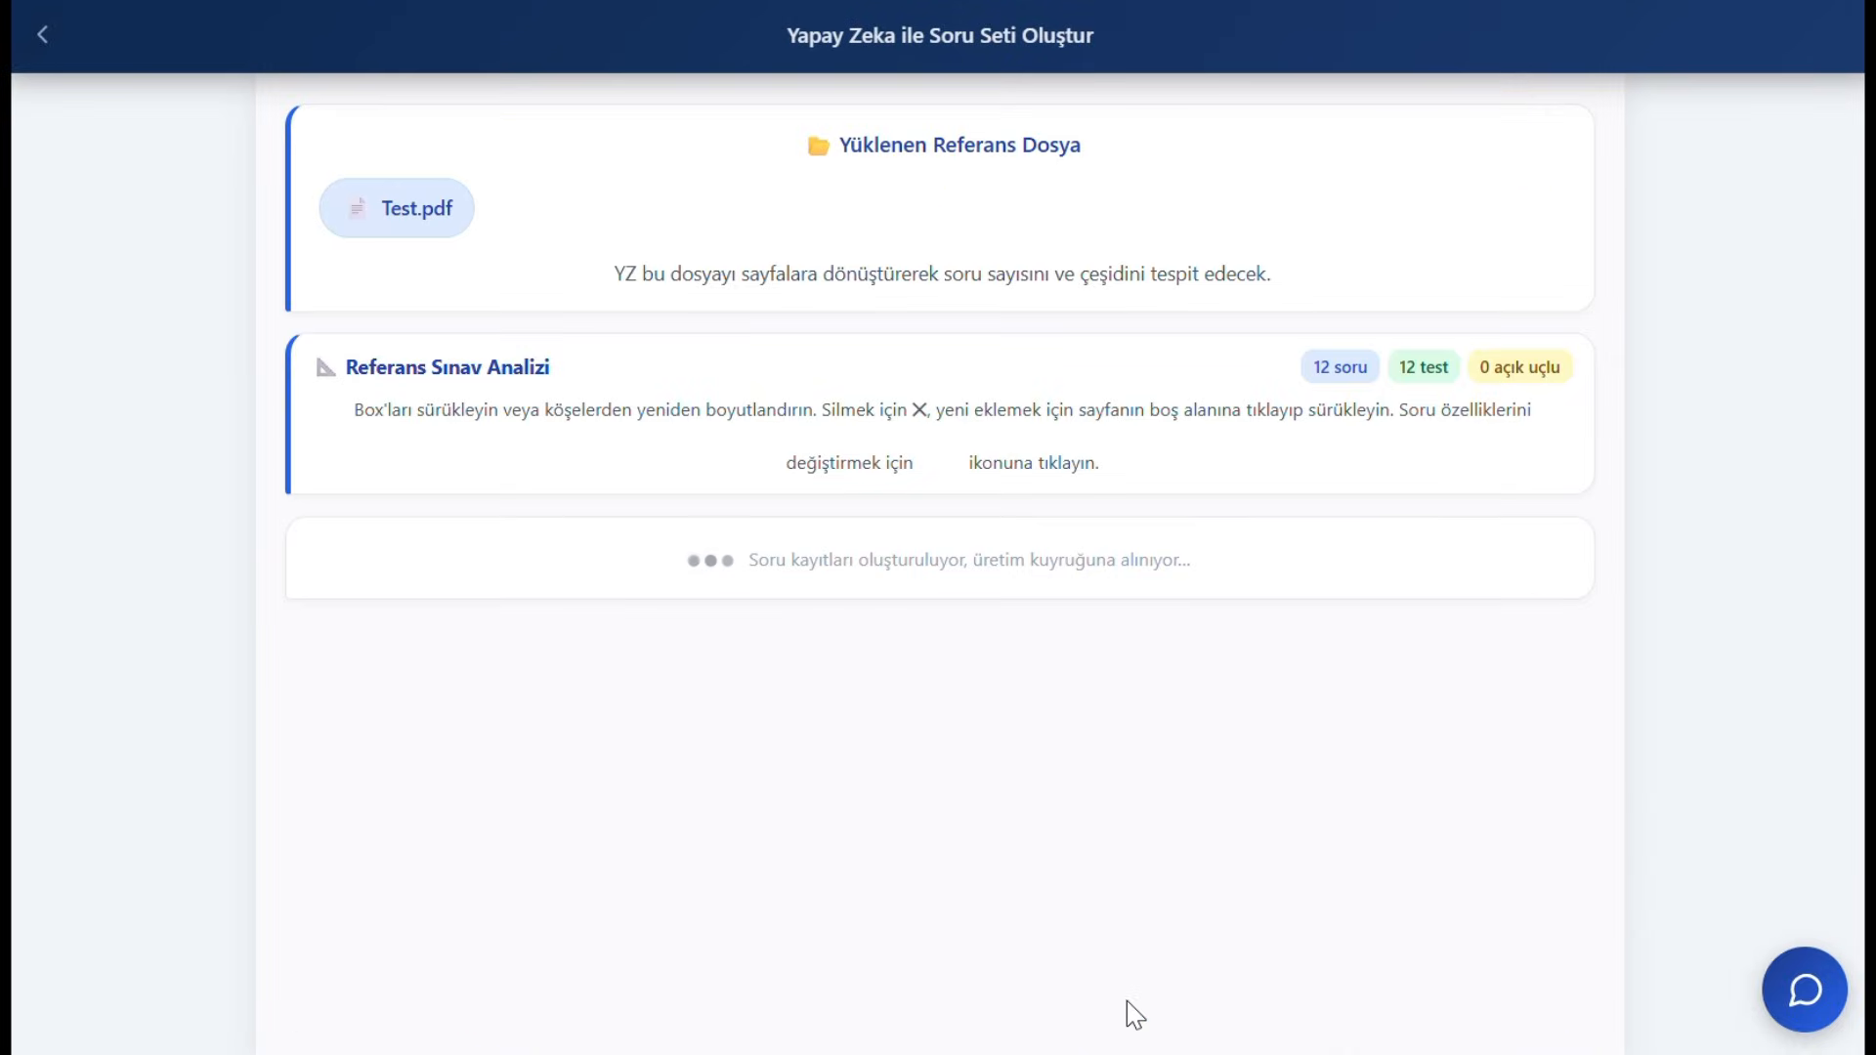